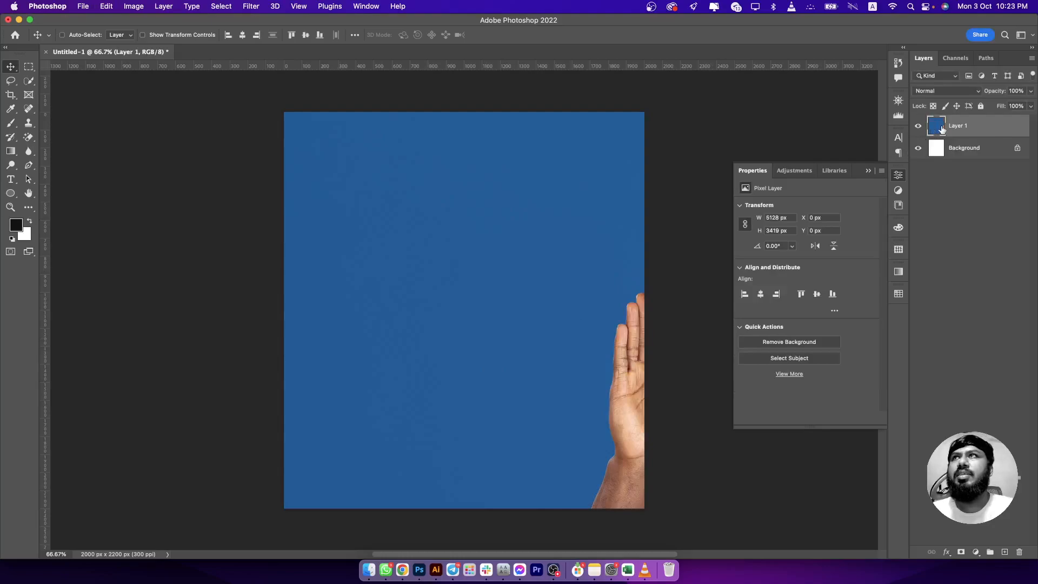
click(966, 142)
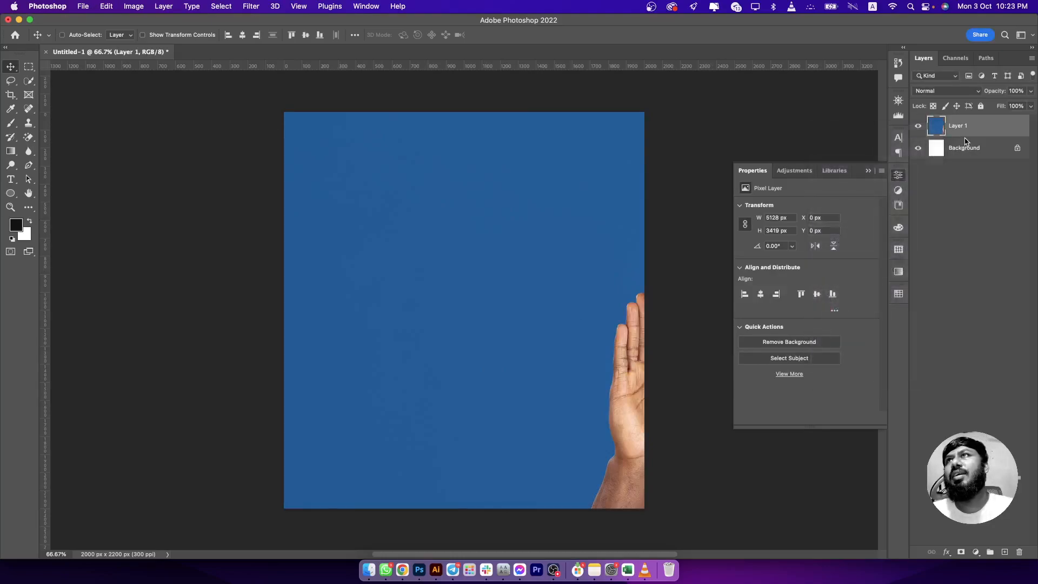
right_click(966, 143)
click(930, 236)
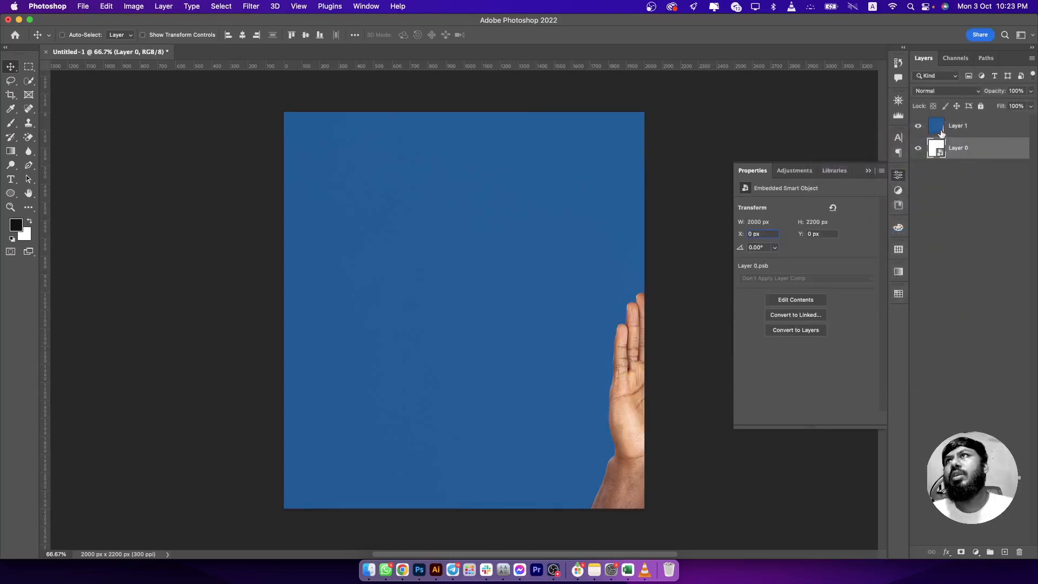
Step: Convert Layer 1 to a smart object and open its contents for editing
click(951, 126)
right_click(950, 125)
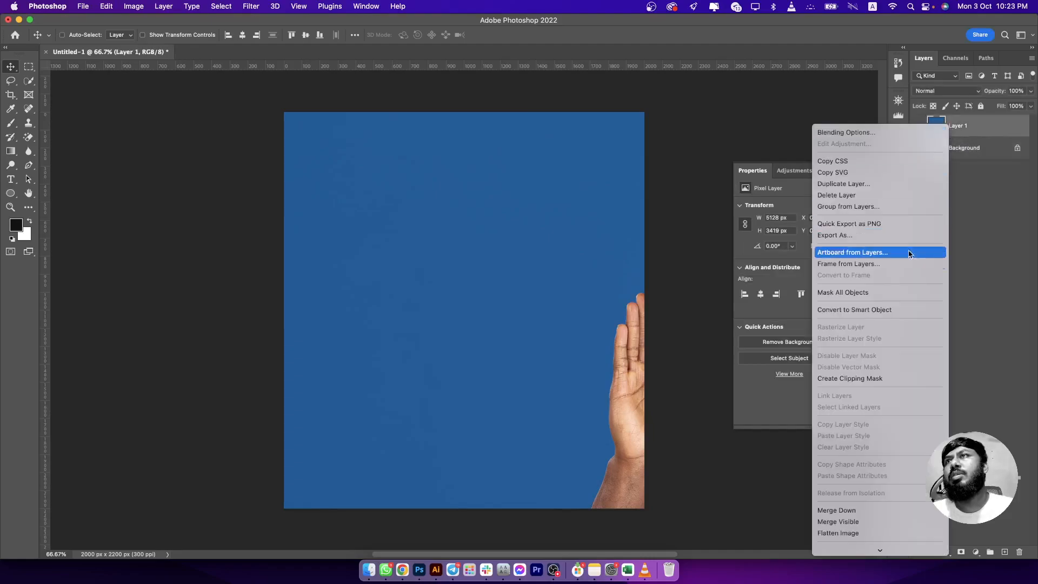
click(871, 310)
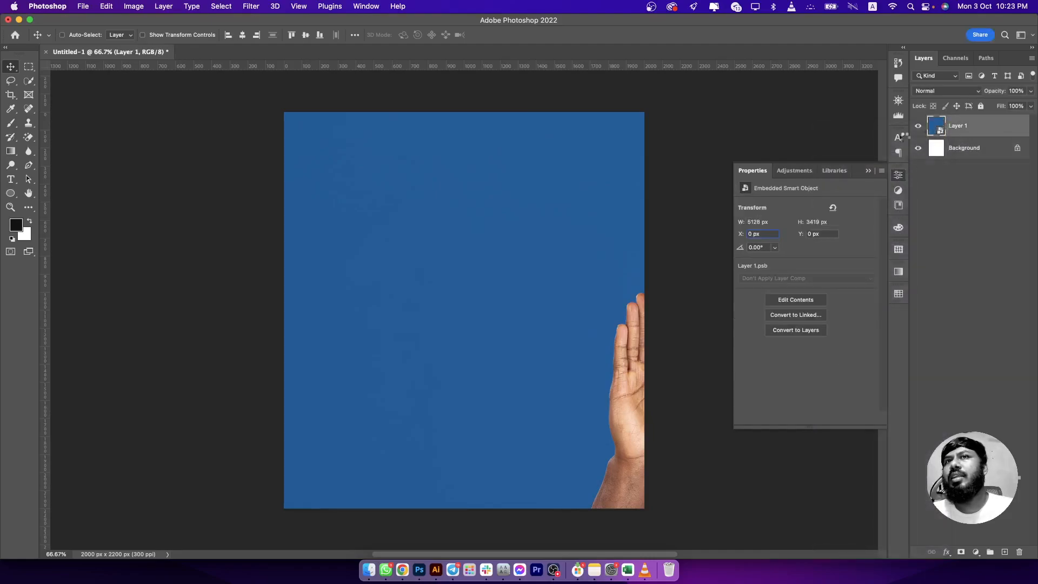
double_click(928, 126)
Step: Select the man as the subject, and undo a trial layer mask so the selection can be refined
click(28, 81)
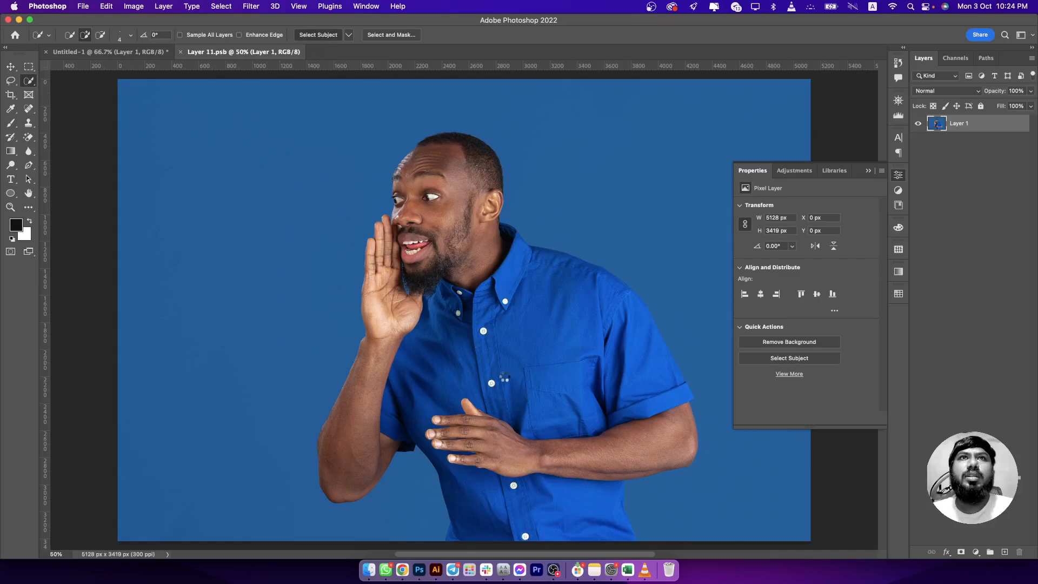
click(961, 551)
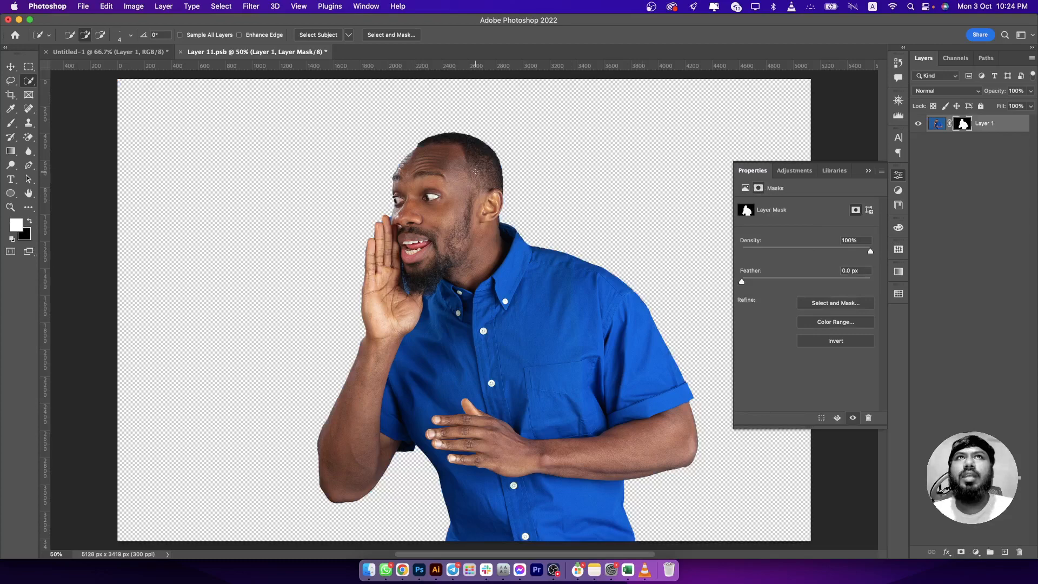
key(super+z)
Step: Inspect the selection edge closely around the man's head, face and raised fingers
scroll(364, 129, up, 5)
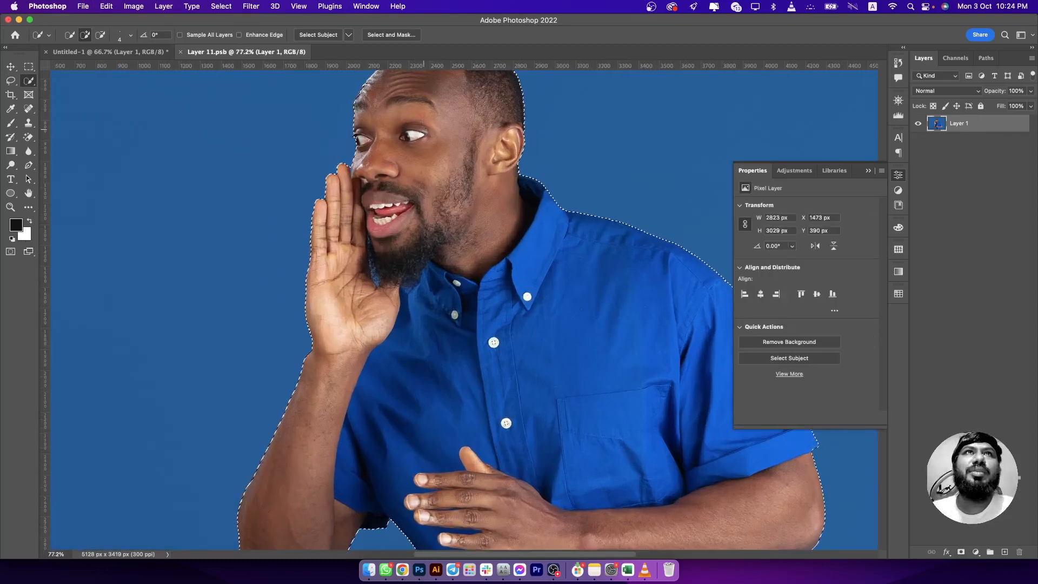
scroll(364, 129, up, 4)
scroll(240, 159, up, 6)
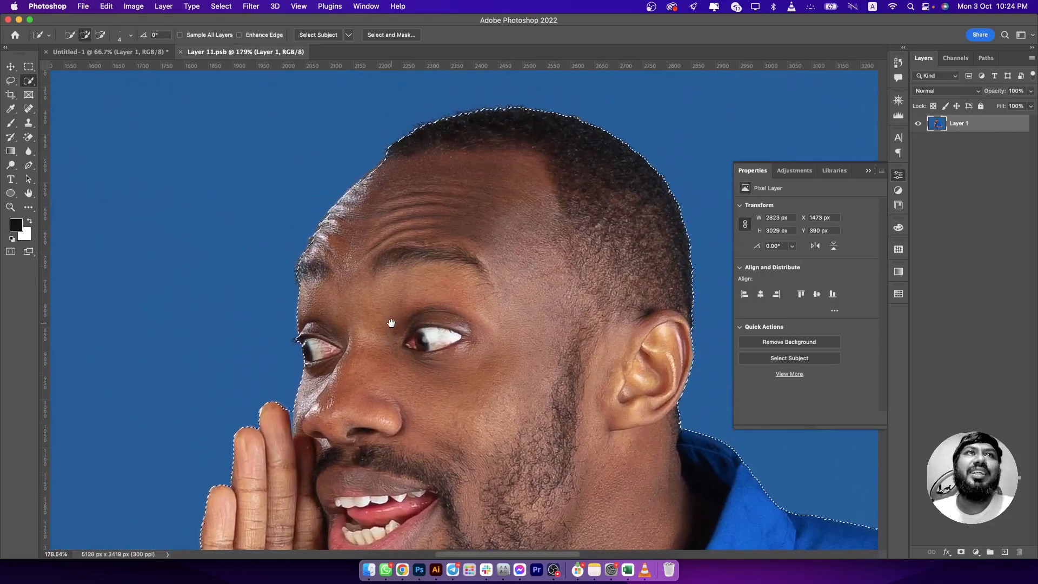
scroll(239, 159, up, 6)
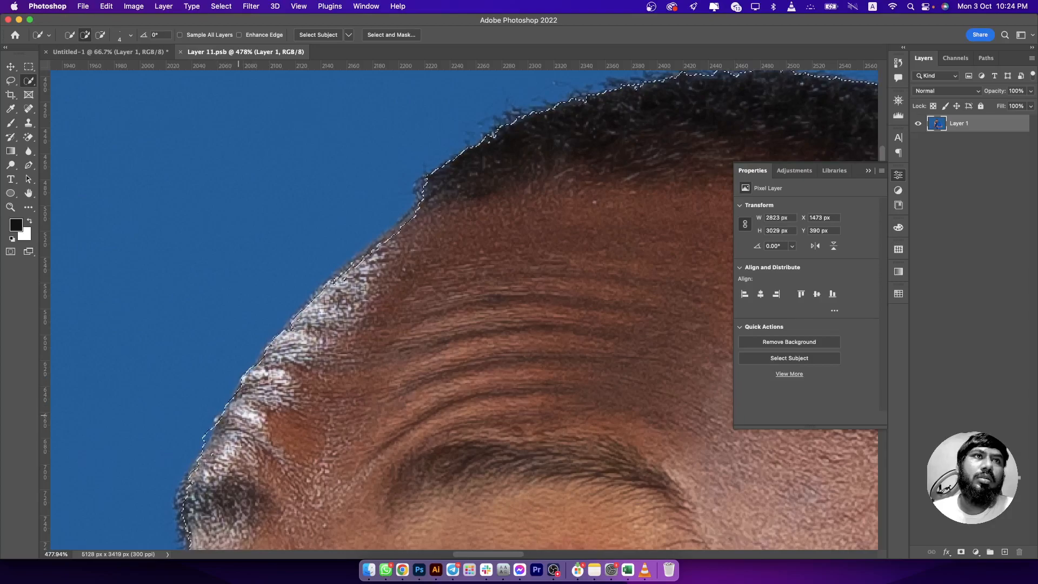
scroll(247, 426, down, 10)
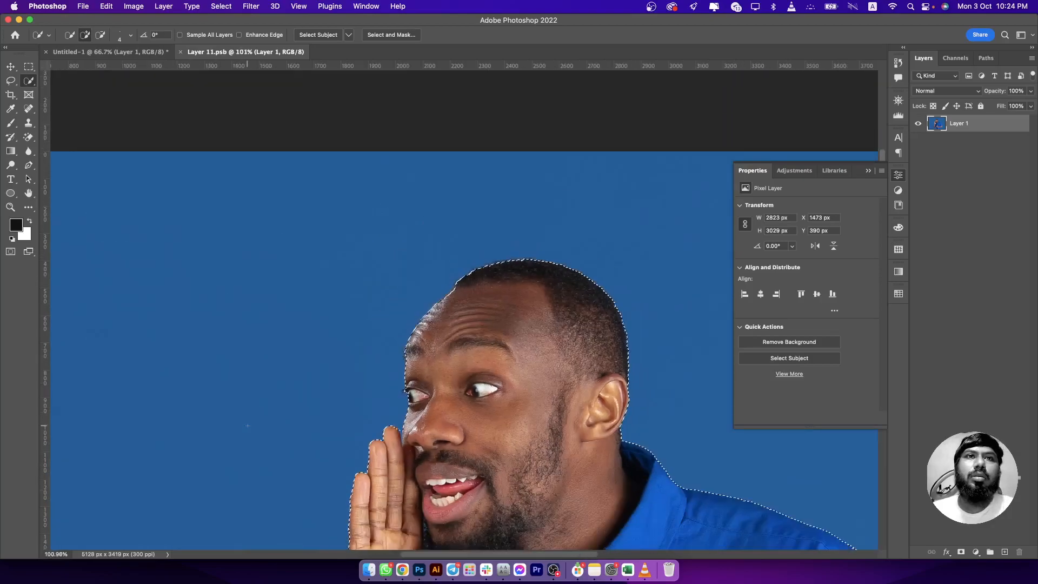
scroll(339, 446, up, 10)
scroll(339, 446, up, 3)
drag(339, 446, 361, 135)
drag(410, 322, 757, 162)
drag(352, 332, 291, 339)
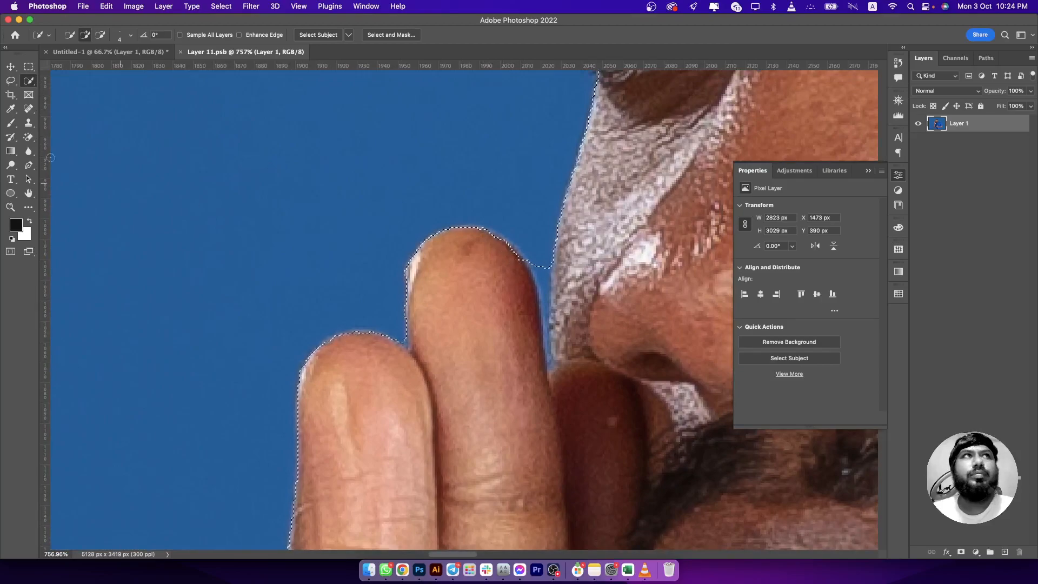
Step: Subtract the blue background gap between the raised finger and the nose from the selection with the Lasso tool
click(23, 83)
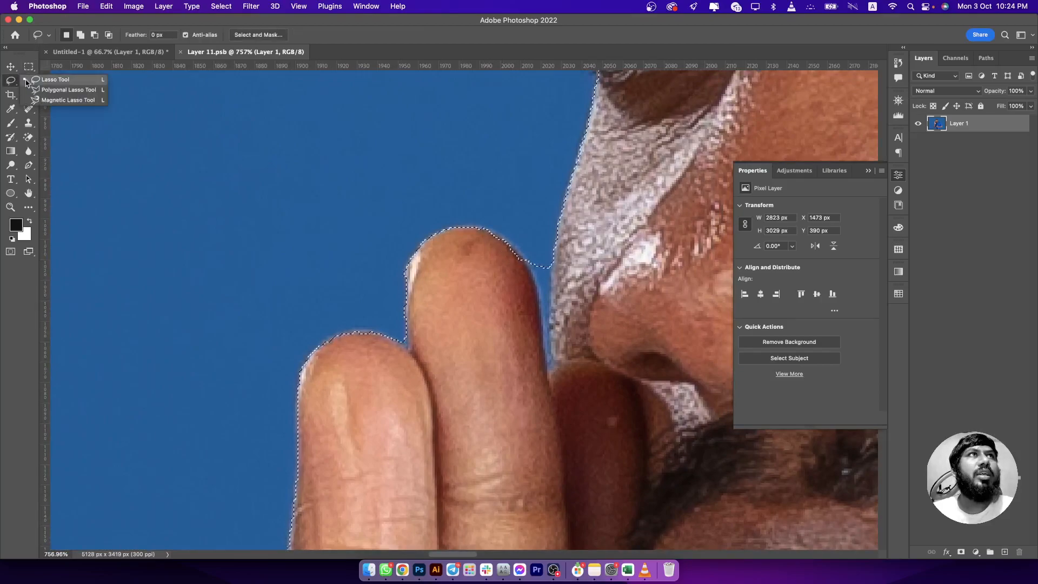
click(94, 35)
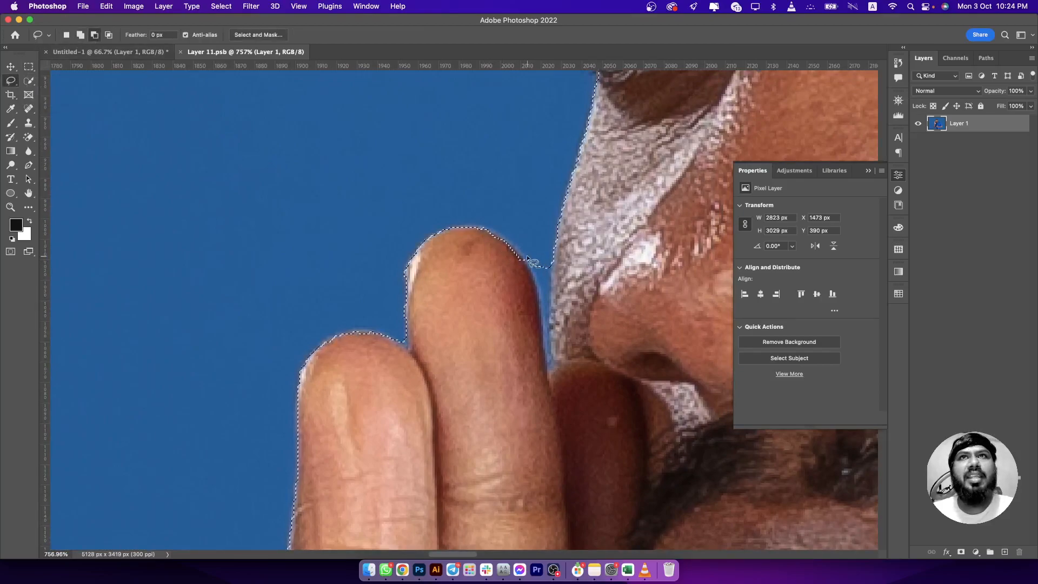
mouse_move(529, 261)
mouse_down()
mouse_move(548, 372)
mouse_move(551, 358)
mouse_up()
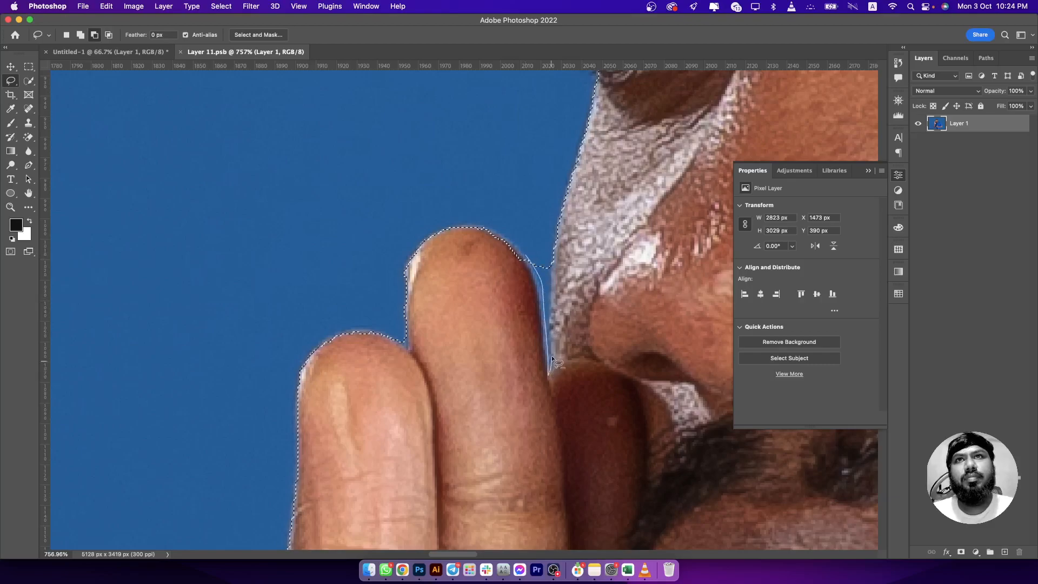
mouse_move(550, 318)
mouse_down()
mouse_move(545, 270)
mouse_move(530, 259)
mouse_move(546, 366)
mouse_move(557, 360)
mouse_move(538, 259)
mouse_move(500, 254)
mouse_up()
Step: Add a layer mask from the refined selection to hide the blue background around the man
scroll(514, 265, down, 10)
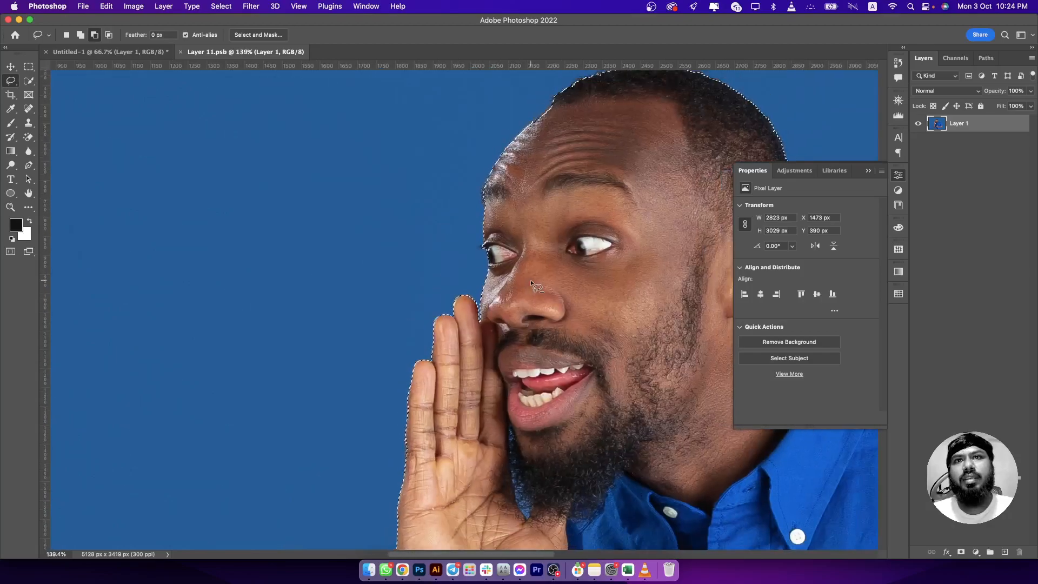
drag(501, 327, 479, 58)
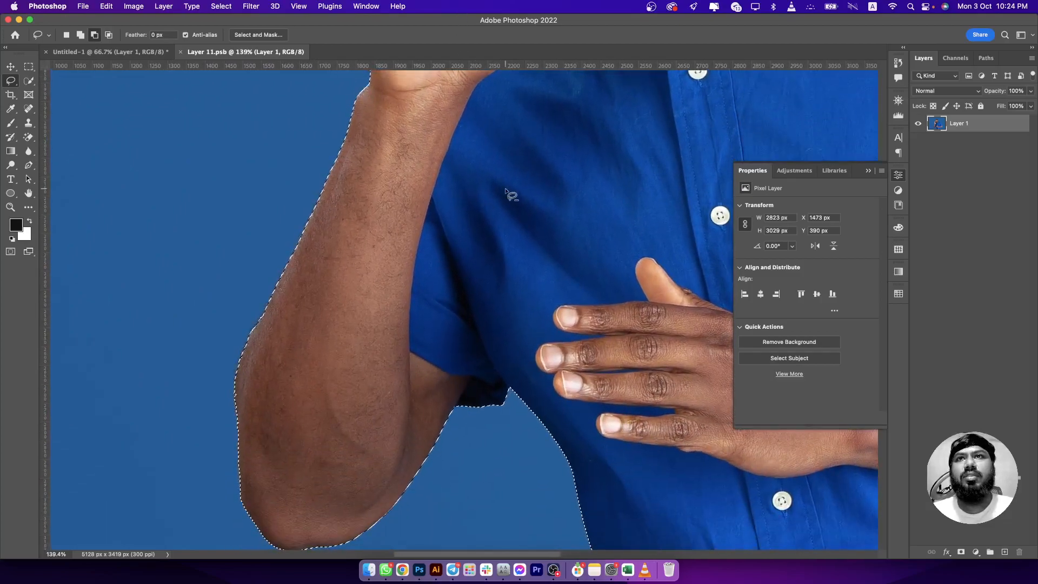
scroll(492, 224, down, 5)
click(961, 552)
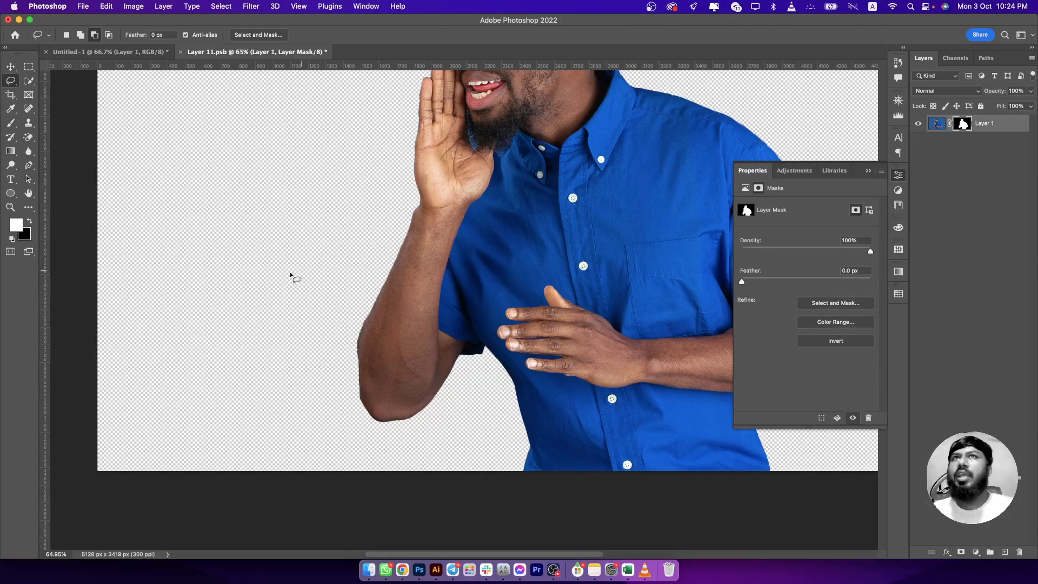
Step: Save the masked smart object contents and return to the Untitled-1 document
scroll(292, 276, down, 5)
scroll(476, 300, up, 1)
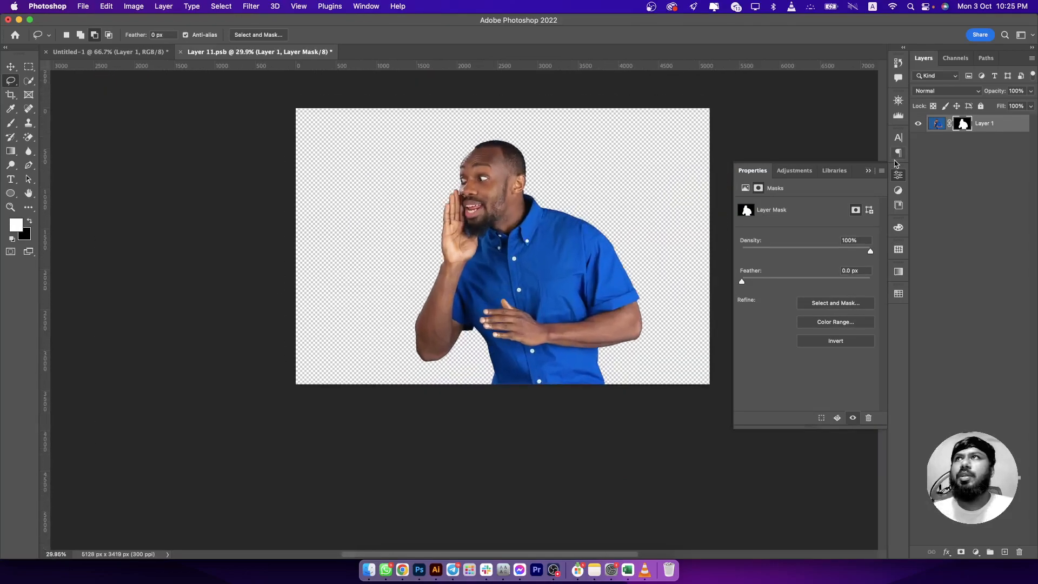
key(super+s)
click(108, 52)
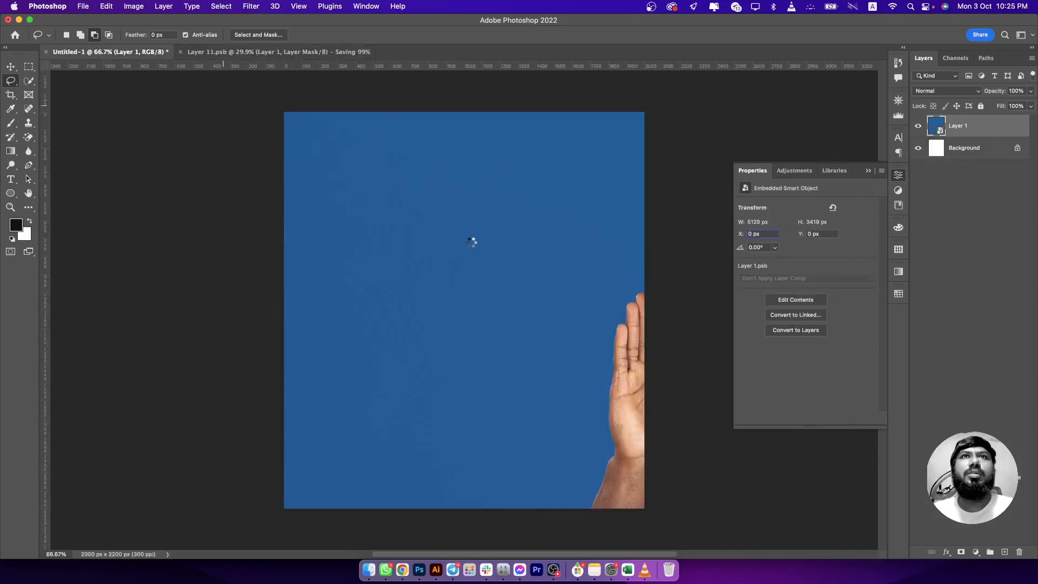
Step: Scale the man down to about 1517 × 1627 px and place him at about X 414, Y 573 px on the canvas
key(super+t)
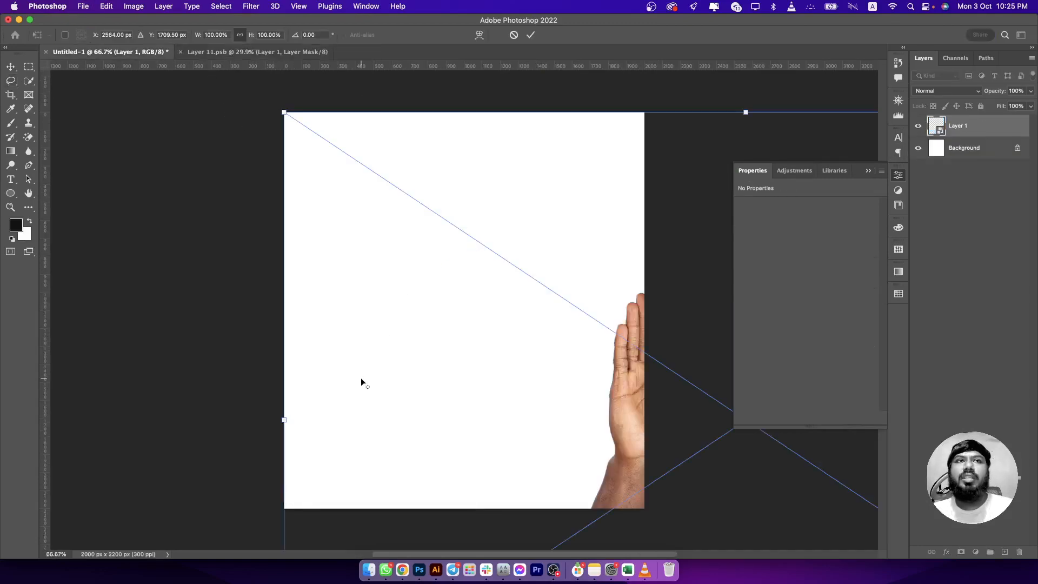
drag(325, 415, 332, 378)
drag(461, 263, 459, 176)
key(Return)
key(l)
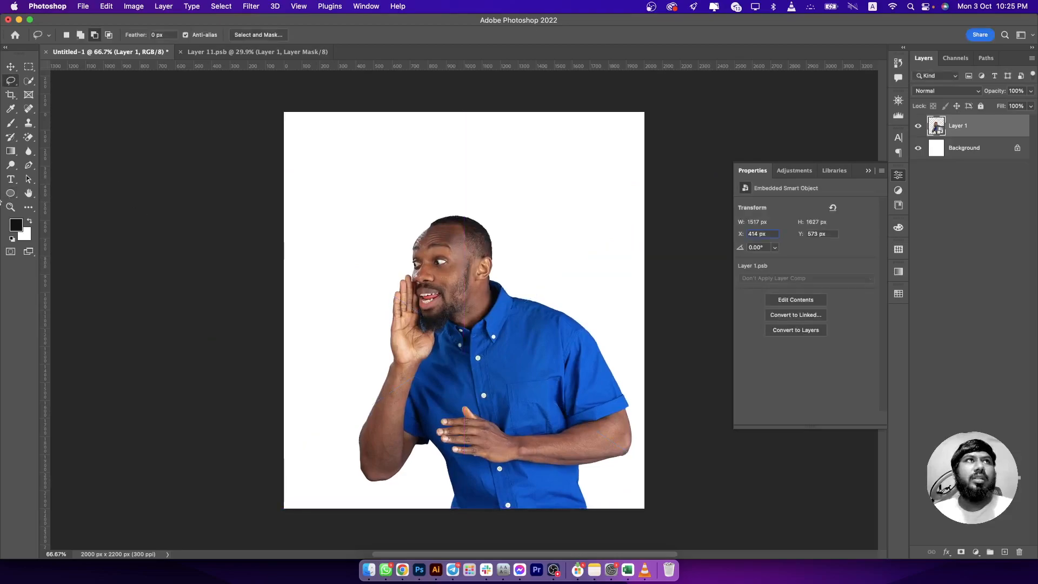
Step: Draw a tall rectangle about 763 × 2374 px over the canvas height and place its layer below the man
click(11, 193)
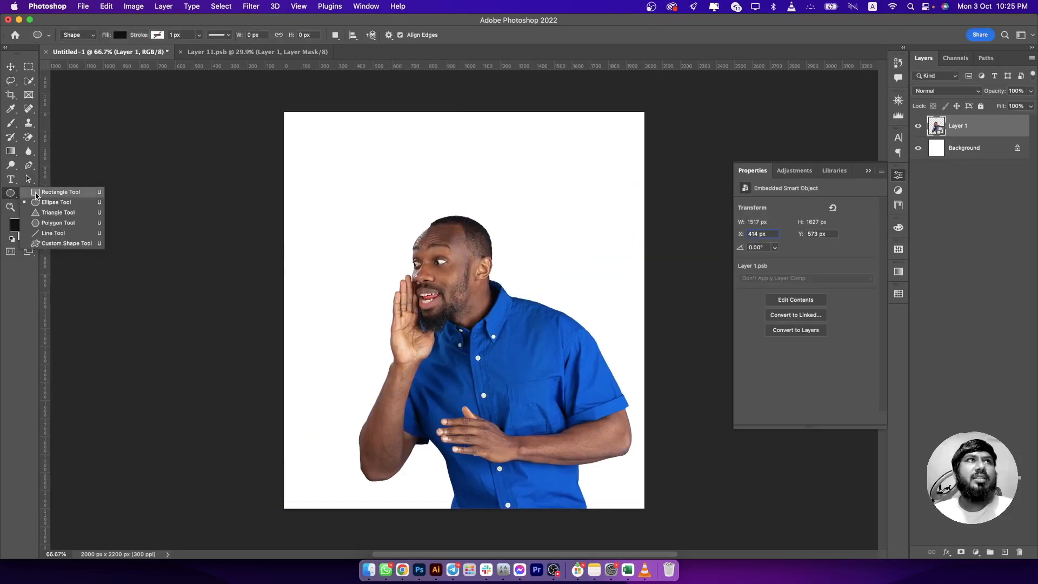
click(36, 193)
drag(371, 100, 508, 528)
drag(952, 139, 952, 159)
Step: Fill the rectangle with the blue 005bbb sampled from the man's shirt
double_click(937, 147)
click(549, 345)
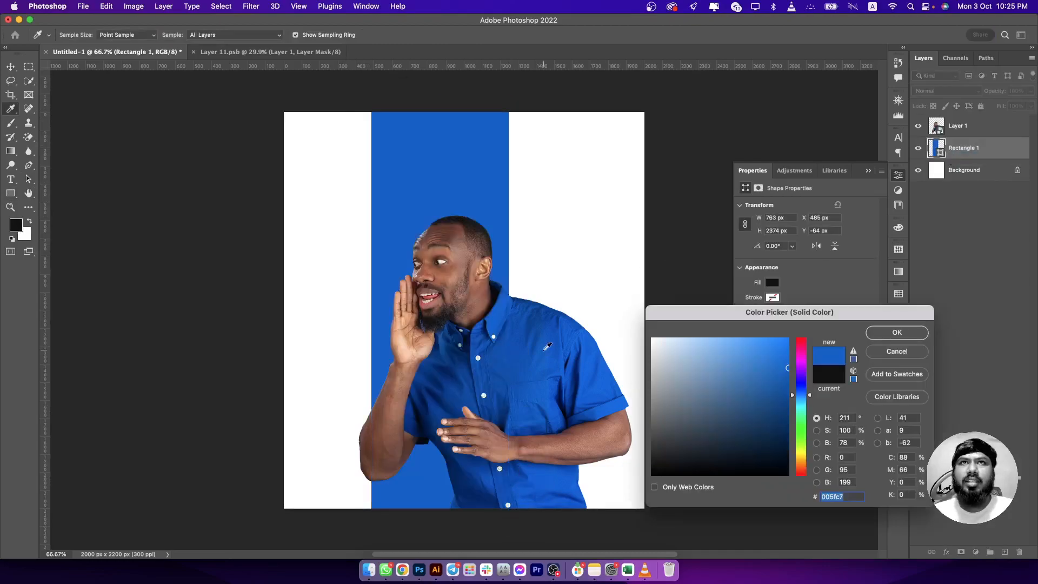
click(543, 355)
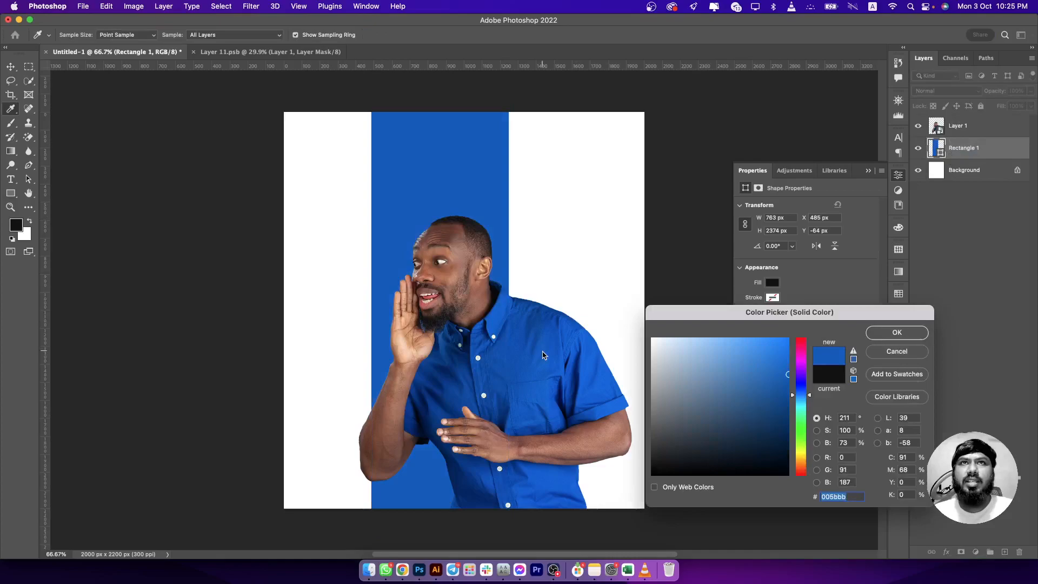
click(895, 331)
Step: Move the man horizontally towards the canvas's right edge, to about X 653 px
click(11, 66)
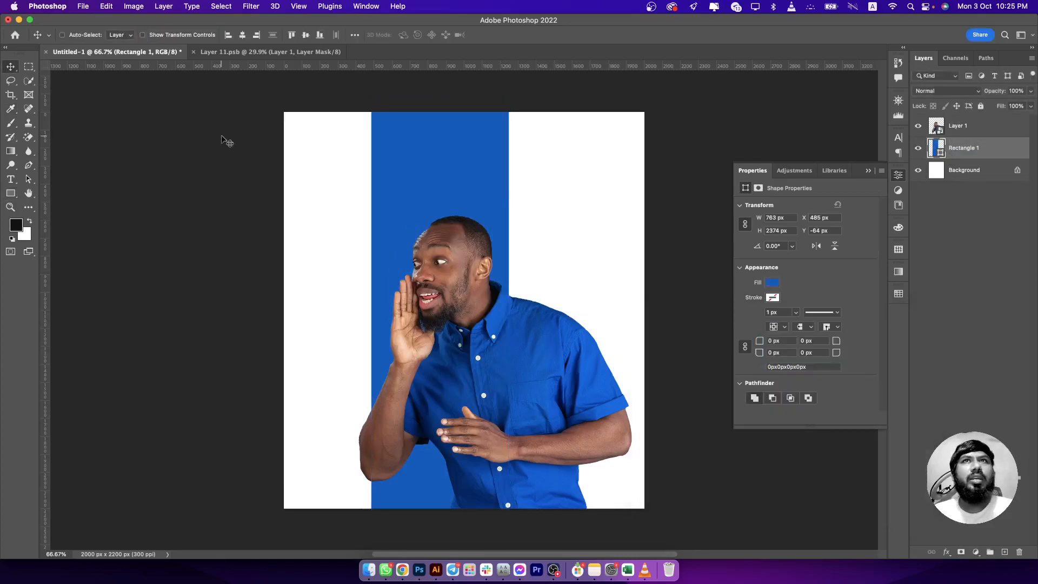
click(952, 134)
mouse_move(556, 328)
mouse_down()
mouse_move(605, 330)
mouse_move(563, 333)
mouse_up()
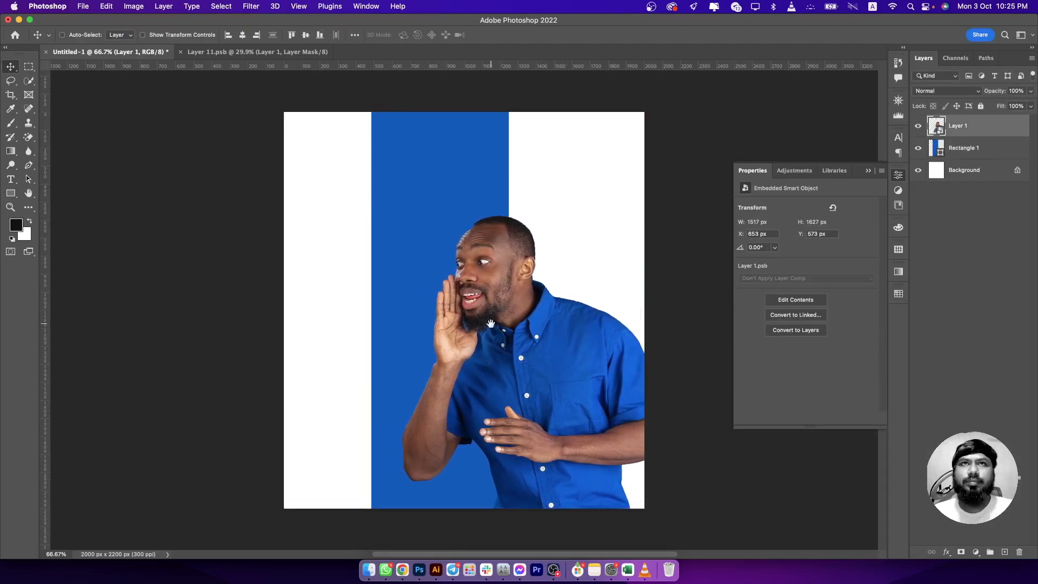
drag(493, 327, 519, 325)
Step: Shorten the blue rectangle at both ends to about 1903 px tall, leaving white margins above and below it
click(952, 149)
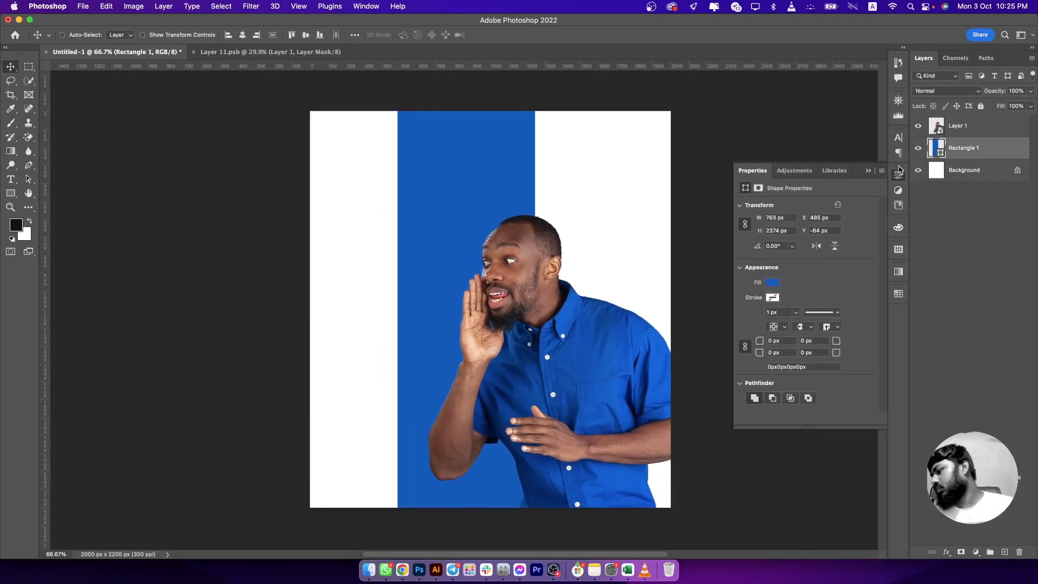
key(ctrl+t)
drag(466, 100, 471, 128)
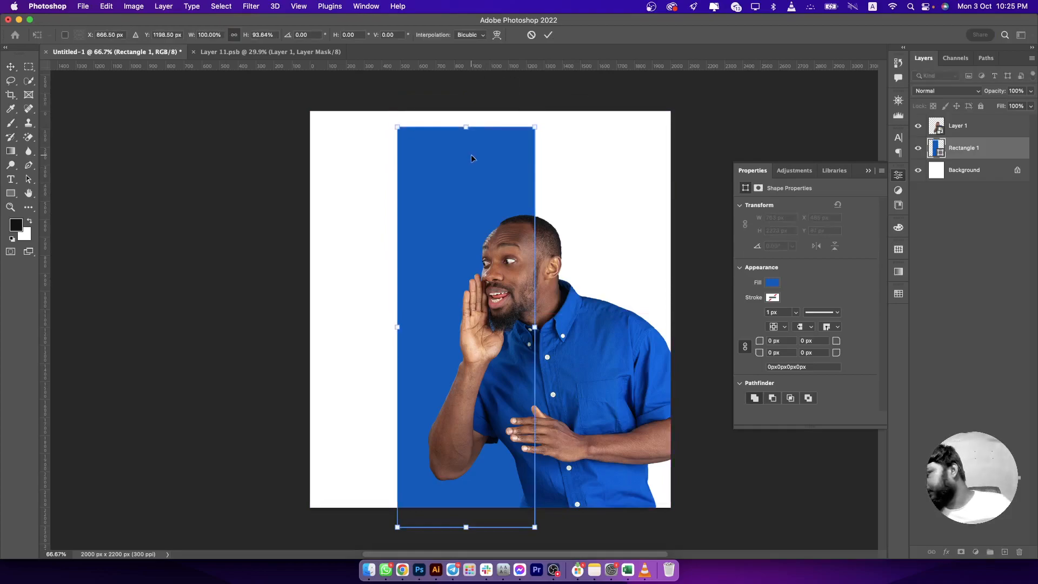
key(Return)
key(ctrl+t)
drag(466, 526, 462, 470)
key(Return)
Step: Widen the blue rectangle on its left side to about 793 px
key(ctrl+t)
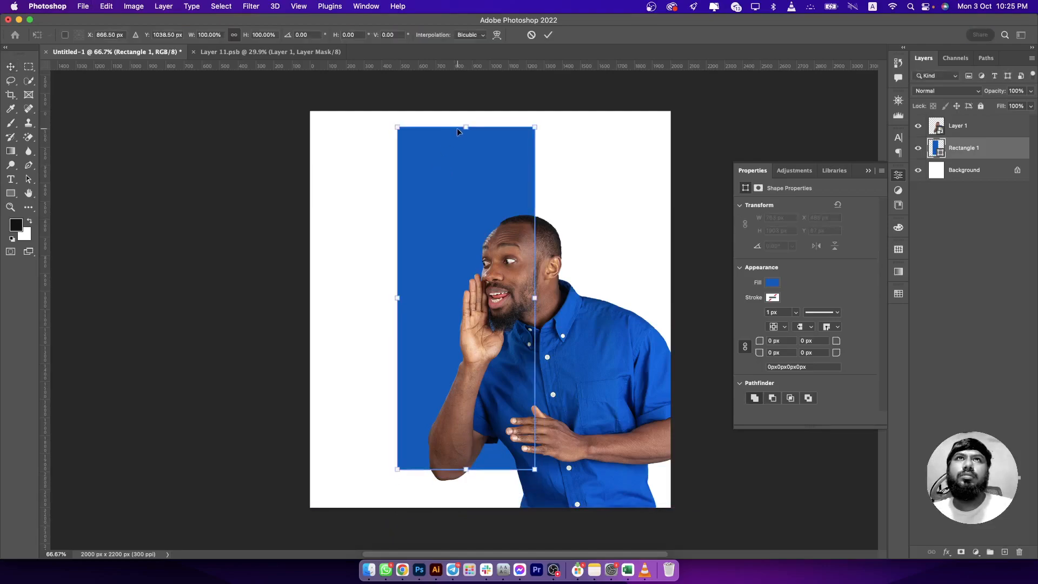
mouse_move(396, 303)
mouse_down()
mouse_move(327, 308)
mouse_move(410, 299)
mouse_move(382, 300)
mouse_move(391, 301)
mouse_up()
key(Return)
scroll(417, 348, left, 2)
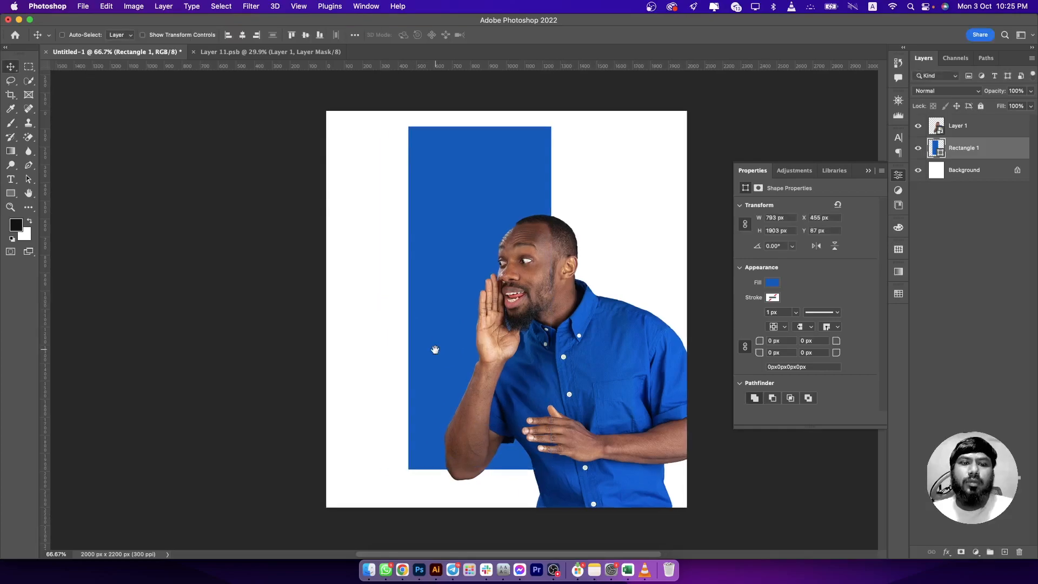
Step: Move the blue rectangle to about X 96, Y 72 px and the man to about X 565 px so they overlap
drag(458, 312, 398, 302)
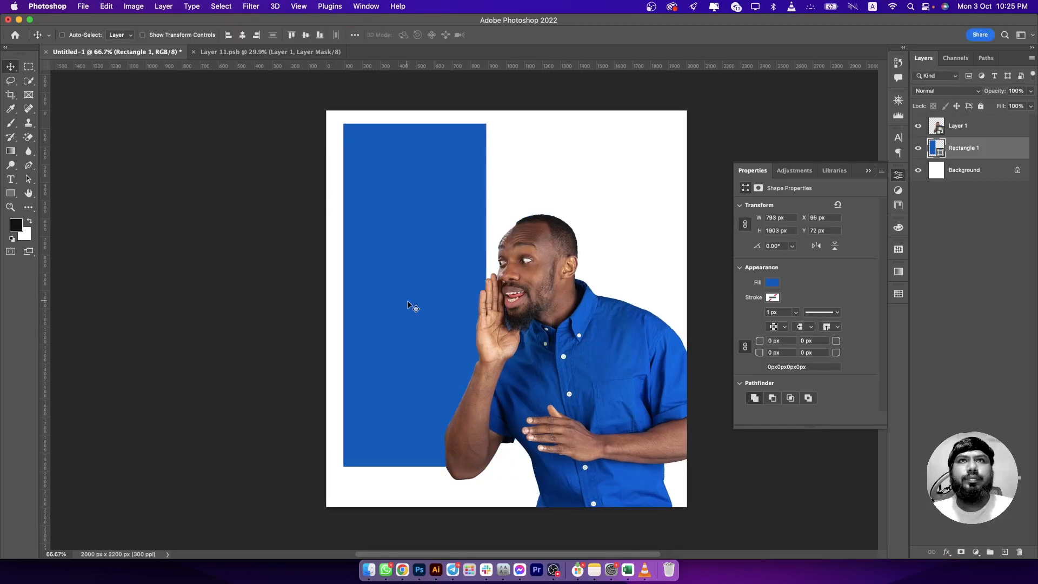
click(951, 136)
drag(618, 355, 602, 355)
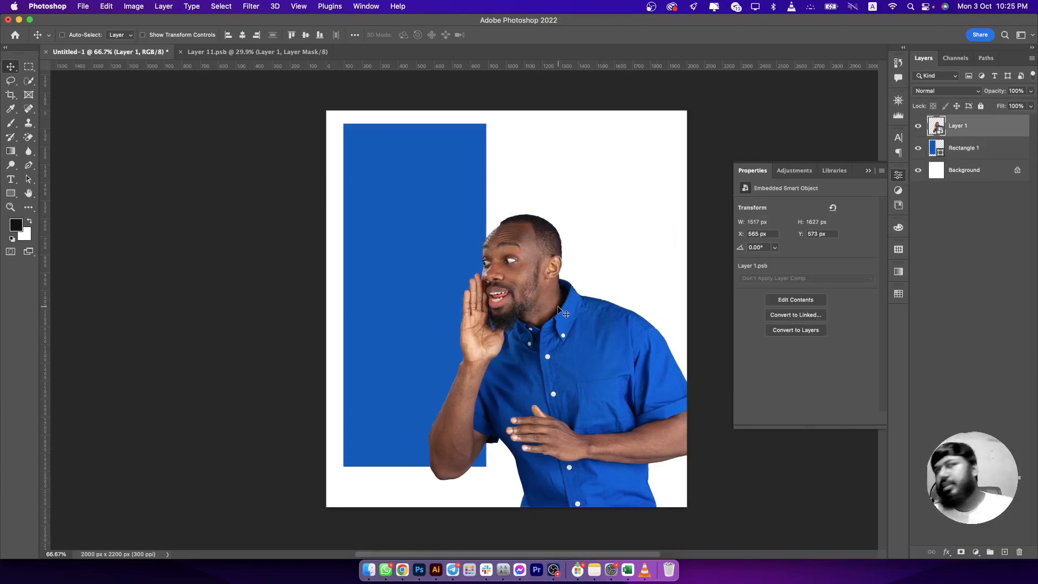
Step: Add the text MONDAY over the blue rectangle and set its font to American Captain
click(9, 182)
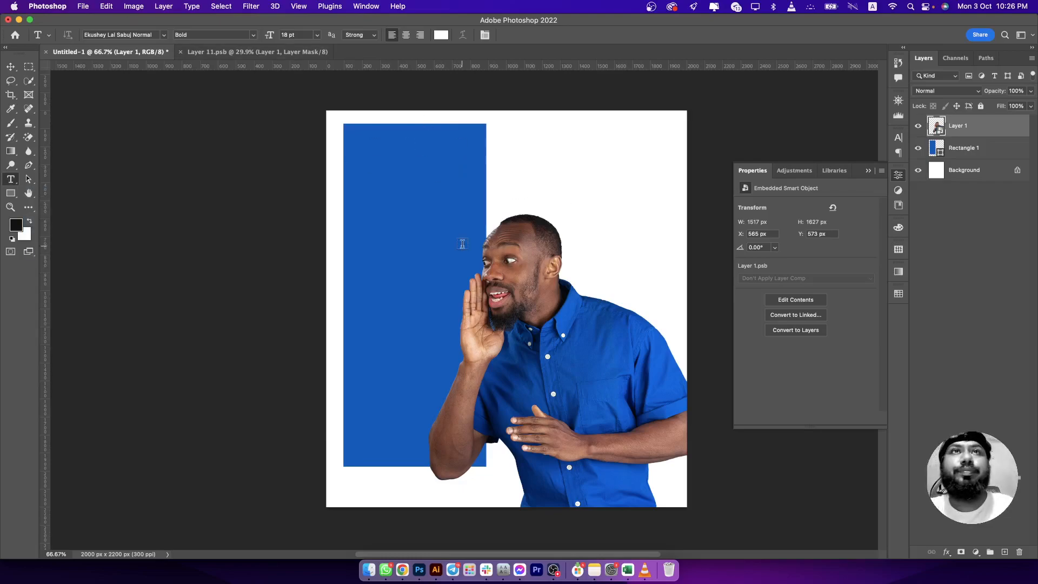
click(419, 234)
text(MONDAY)
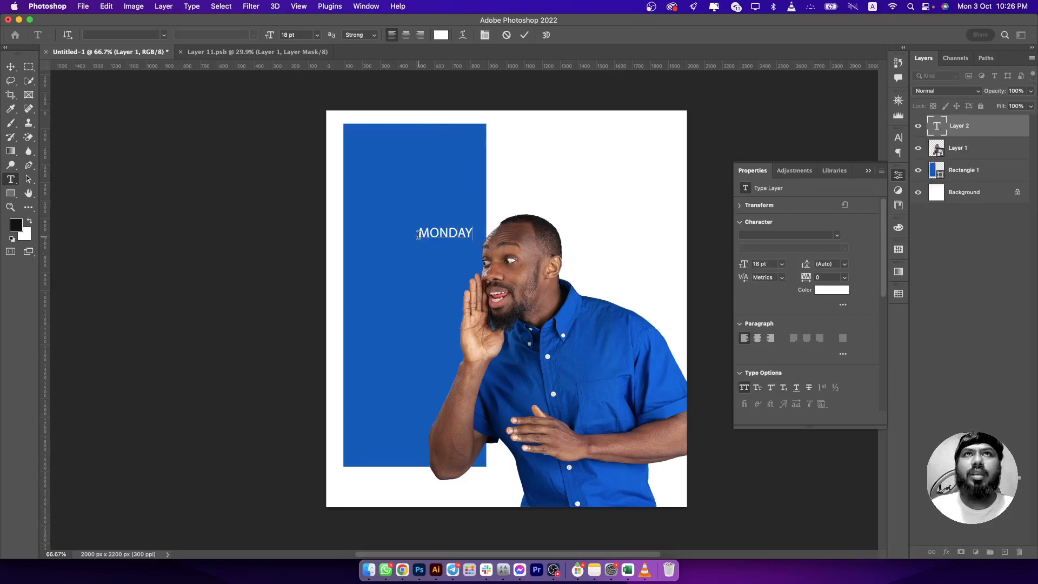
key(super+a)
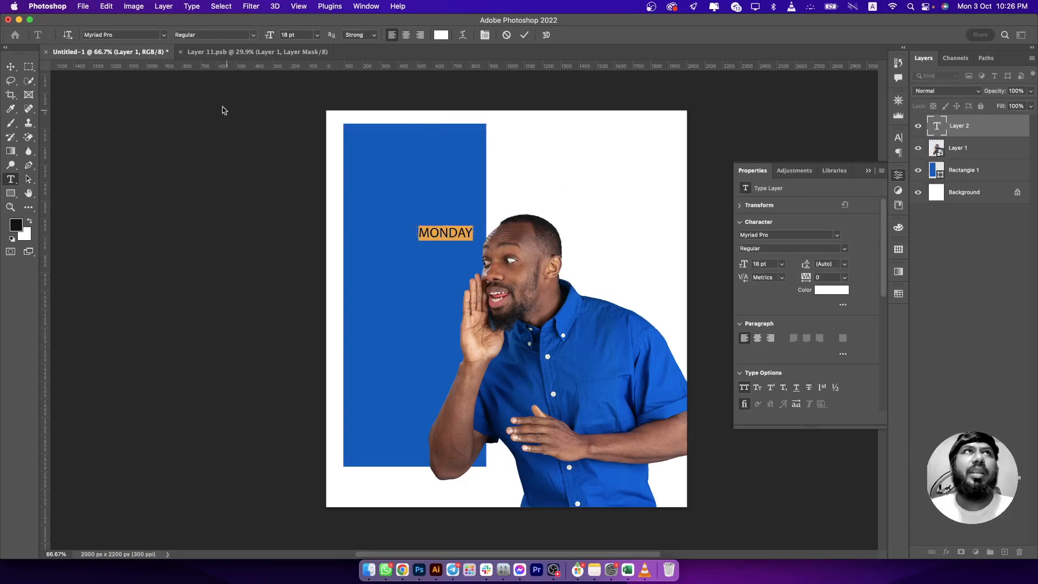
click(164, 36)
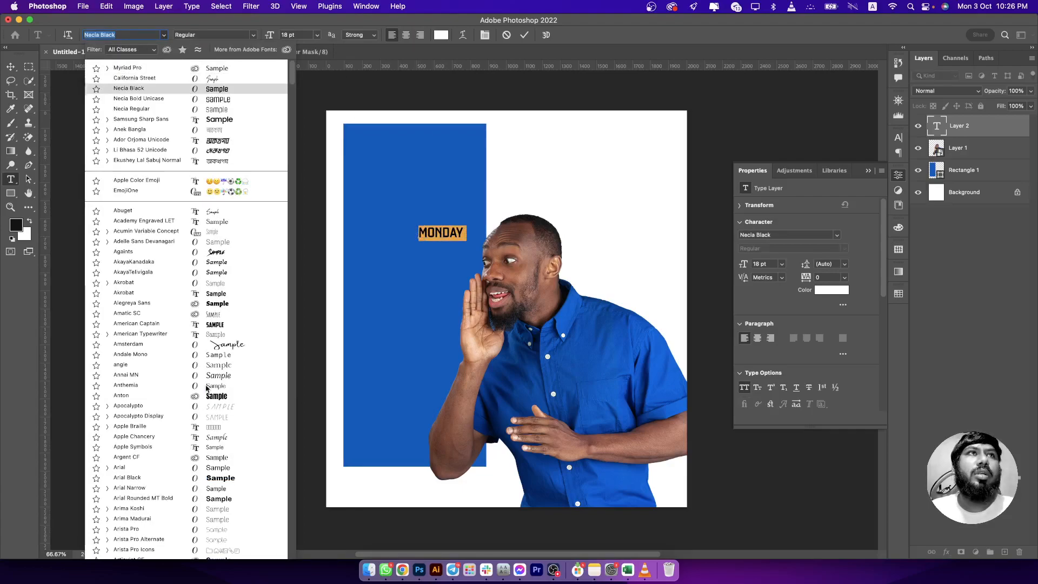
click(137, 323)
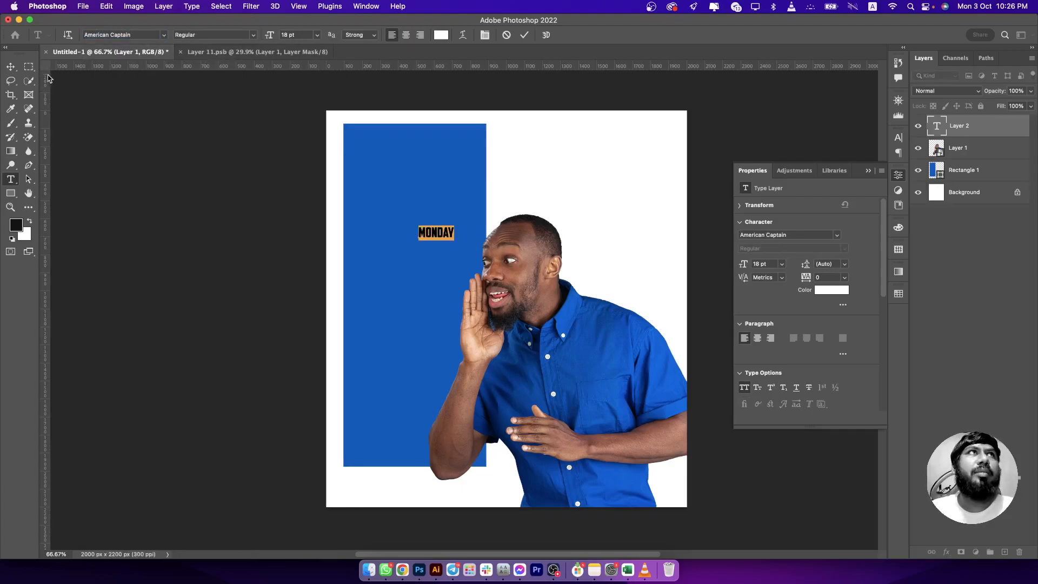
Step: Rotate MONDAY to read upward and enlarge it to about 140 pt, placing it over the blue rectangle
click(10, 67)
key(super+t)
drag(476, 222, 424, 198)
drag(439, 254, 424, 325)
key(Return)
Step: Replace the word MONDAY with OCTOBER in the vertical text
click(16, 180)
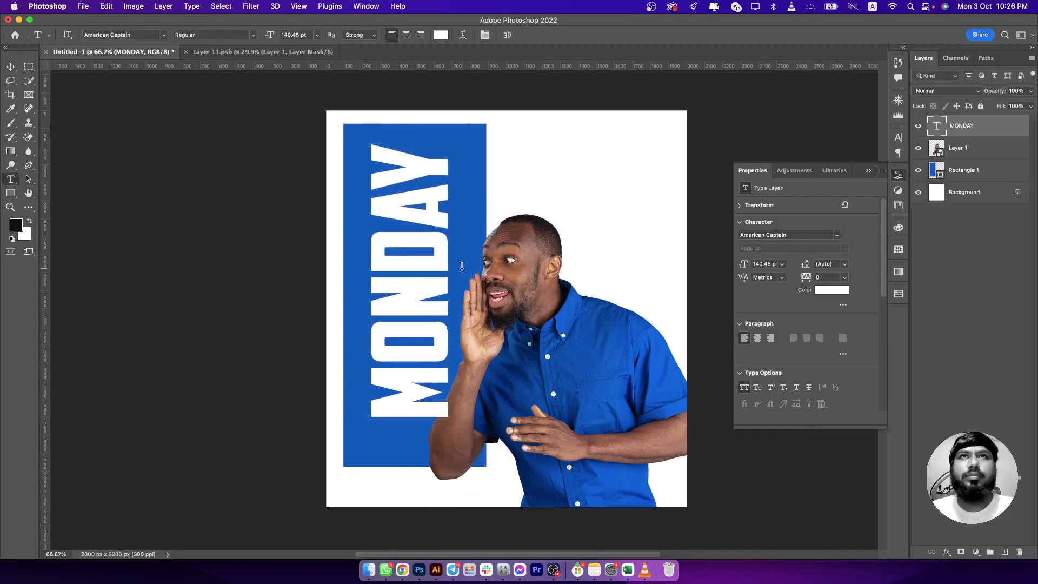
click(446, 271)
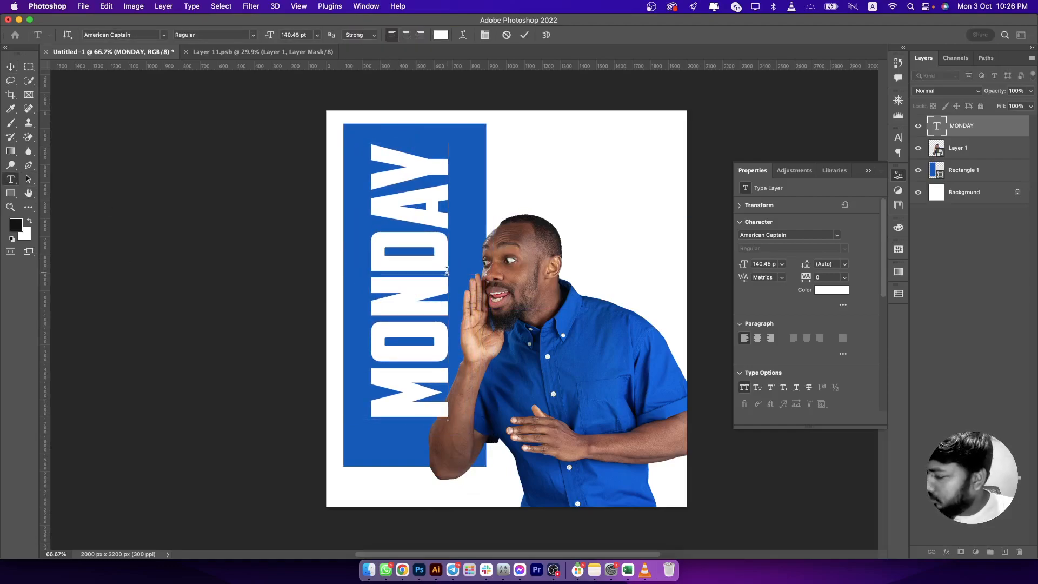
key(ctrl+a)
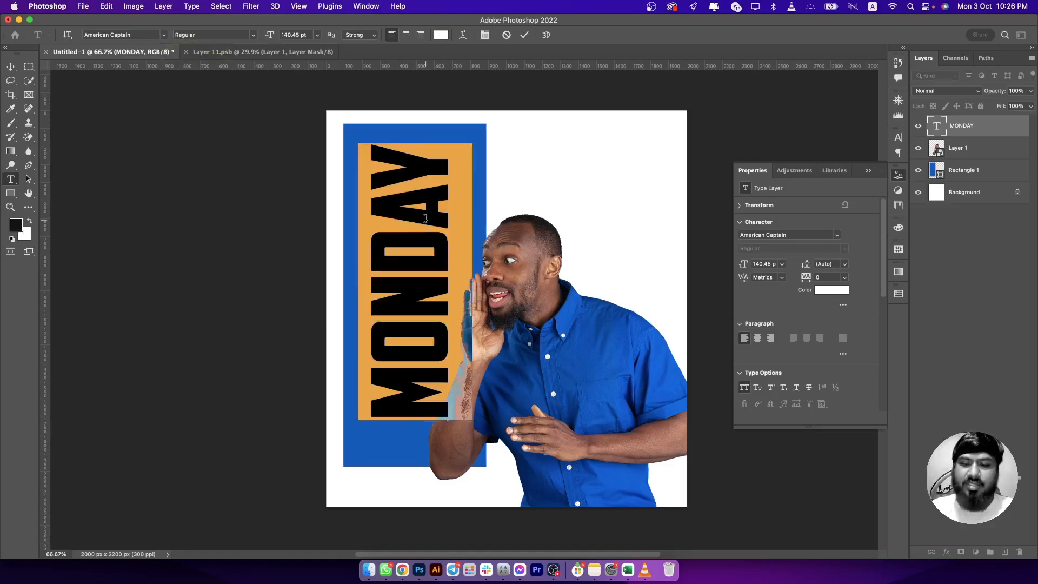
text(OCT)
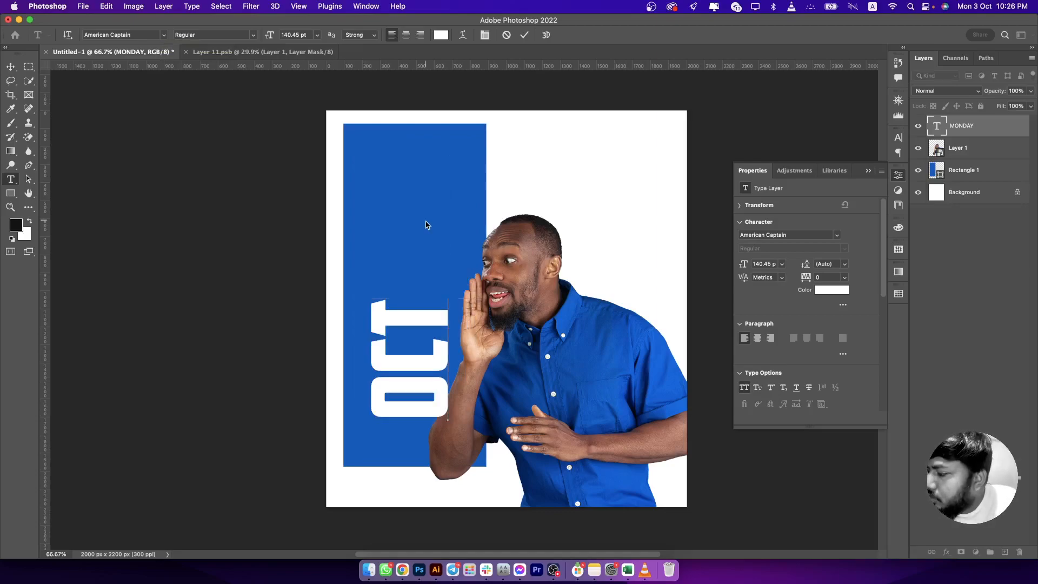
text(OBER)
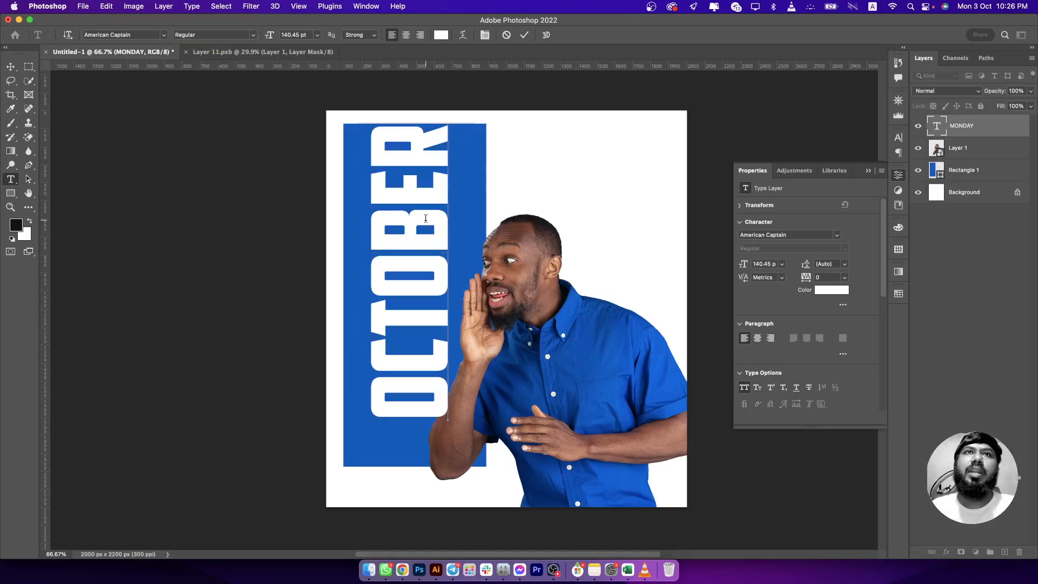
Step: Copy the word OCTOBER, search Google for it in a new Chrome tab, and return to Photoshop
key(super+a)
key(super+c)
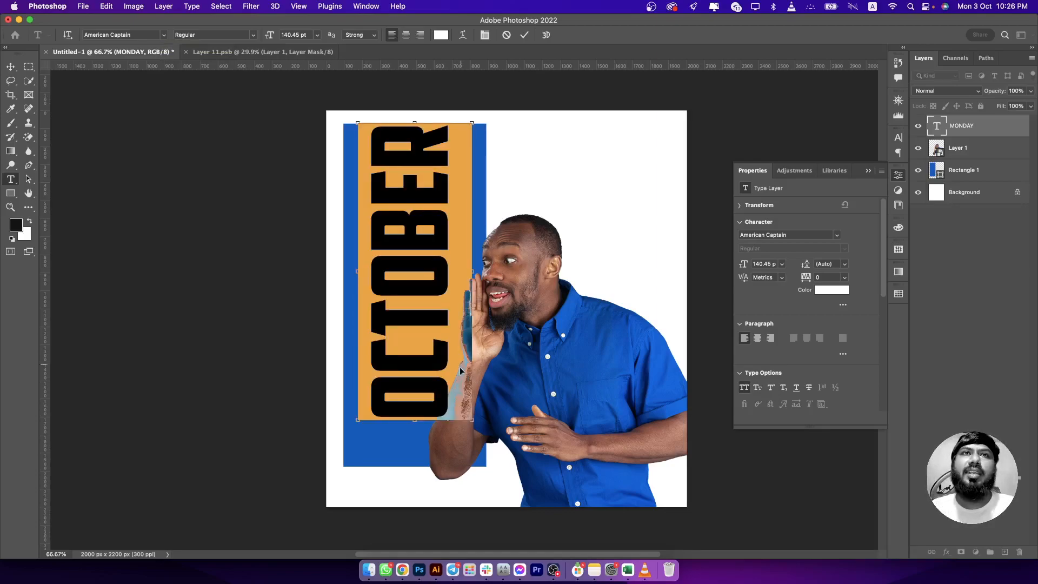
click(409, 565)
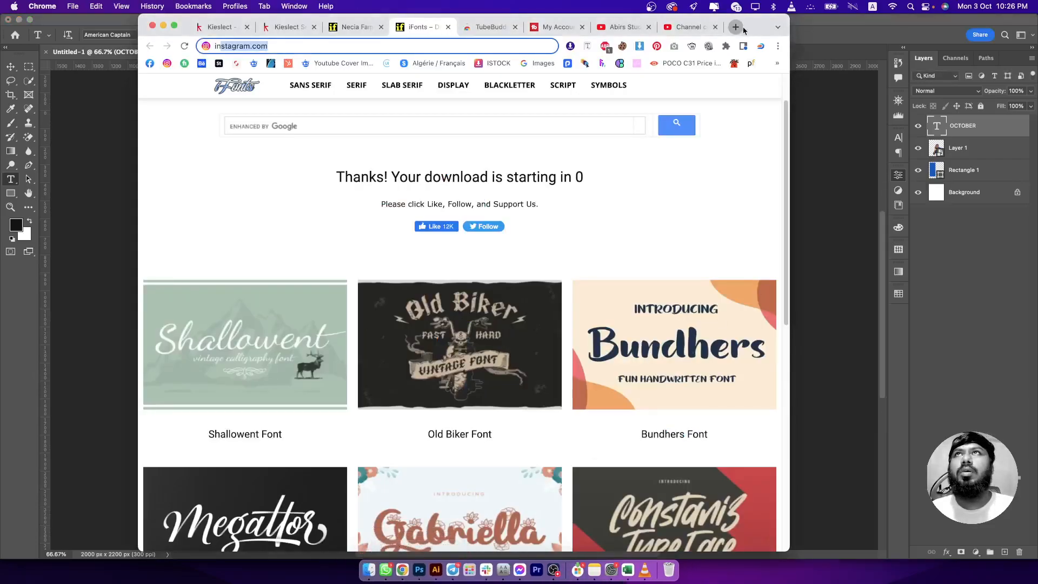
click(738, 30)
key(super+v)
key(Return)
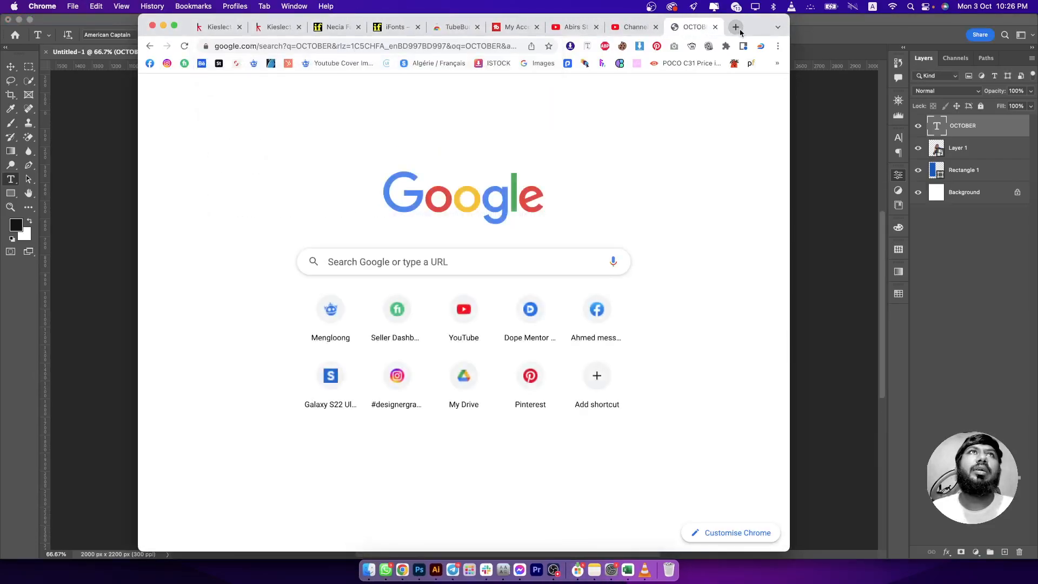
click(89, 207)
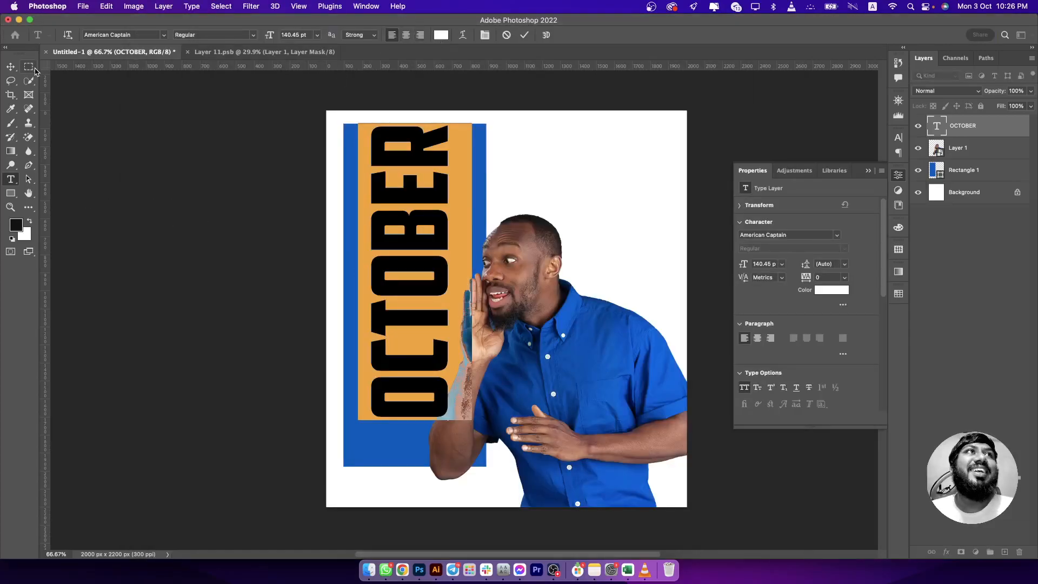
Step: Enlarge the vertical OCTOBER text to about 157.5 pt and center it within the blue rectangle
click(10, 66)
drag(433, 277, 479, 299)
key(ctrl+t)
key(Return)
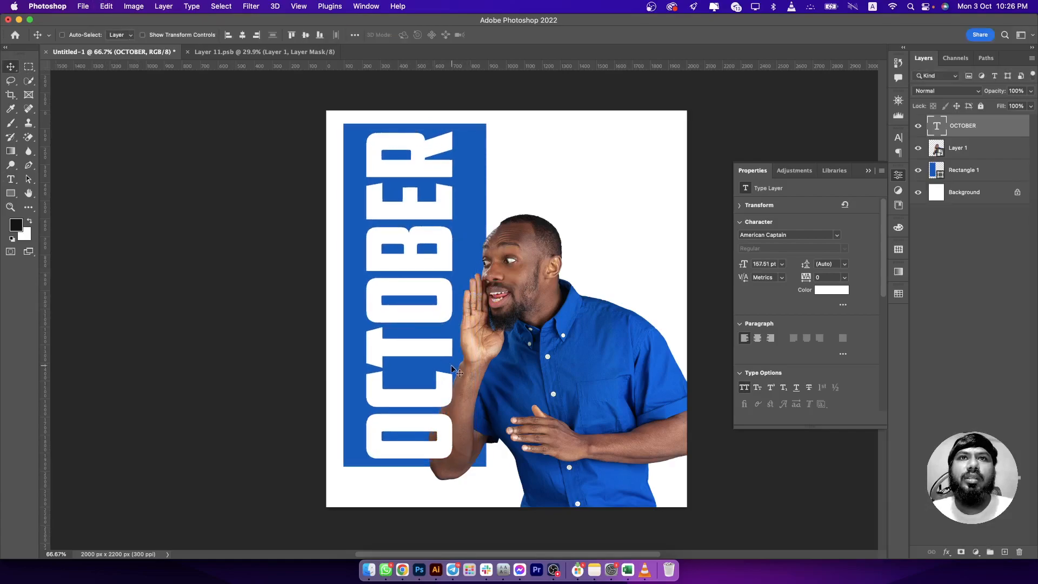
Step: Lasso the man's elbow around the lowest O, copy it to a new layer and place that above OCTOBER
scroll(451, 365, up, 3)
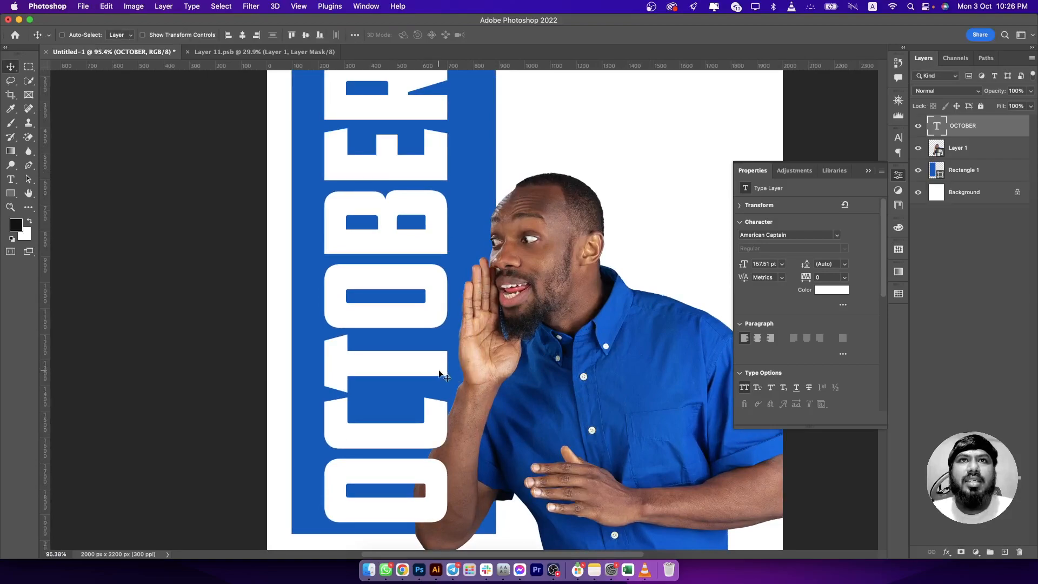
drag(510, 245, 556, 194)
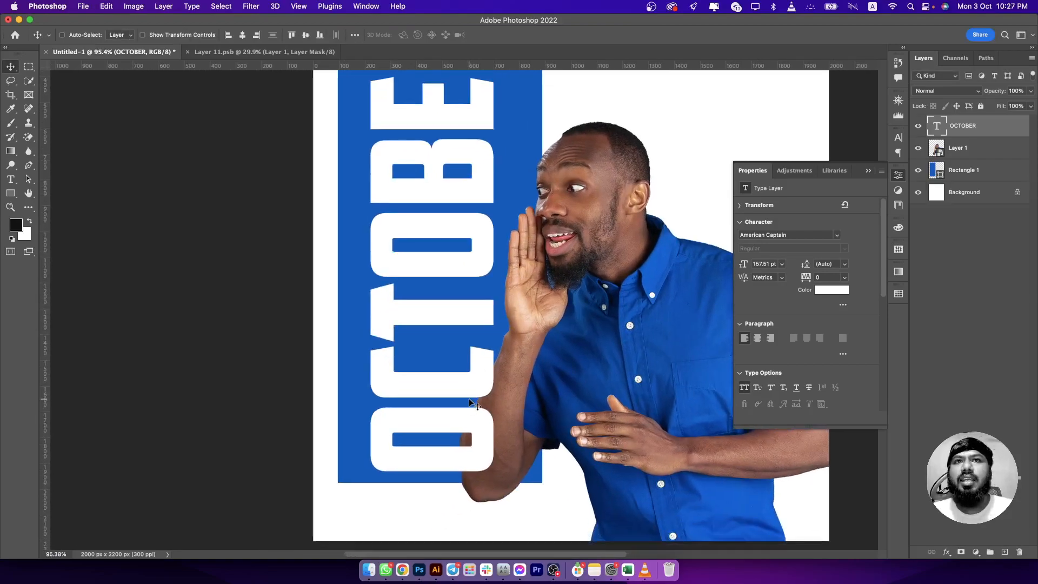
click(956, 154)
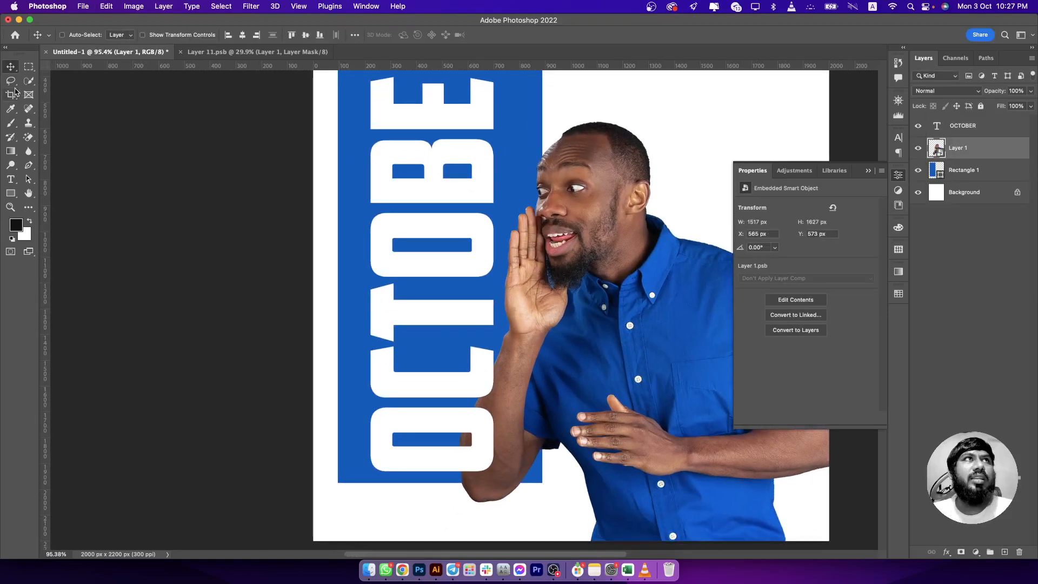
key(l)
mouse_move(448, 409)
mouse_down()
mouse_move(428, 490)
mouse_move(474, 497)
mouse_move(507, 471)
mouse_move(492, 401)
mouse_up()
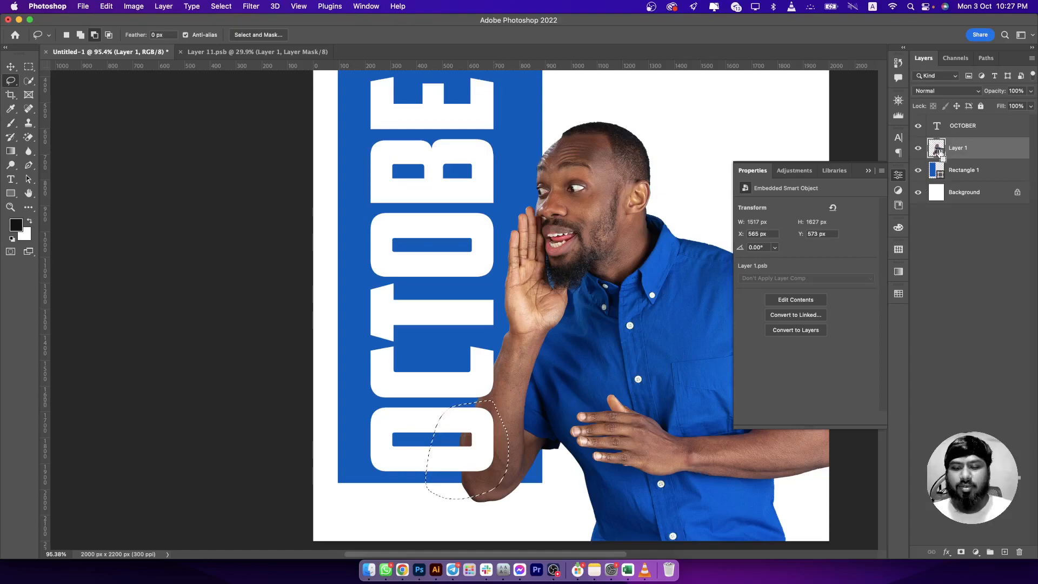
key(super+j)
drag(972, 125, 971, 159)
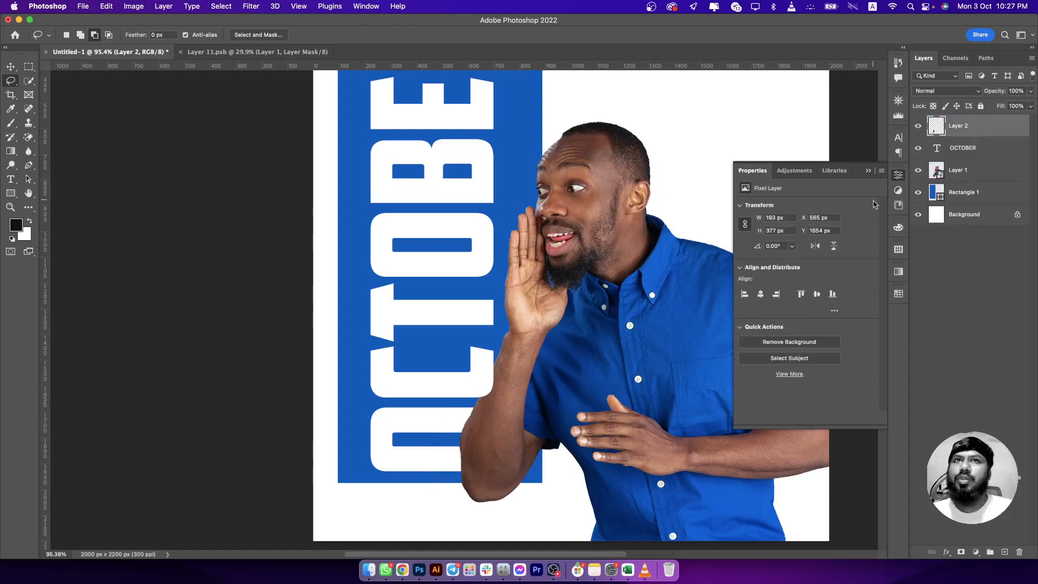
Step: Undo raising the elbow copy above OCTOBER and hide the elbow copy's layer
scroll(552, 354, down, 5)
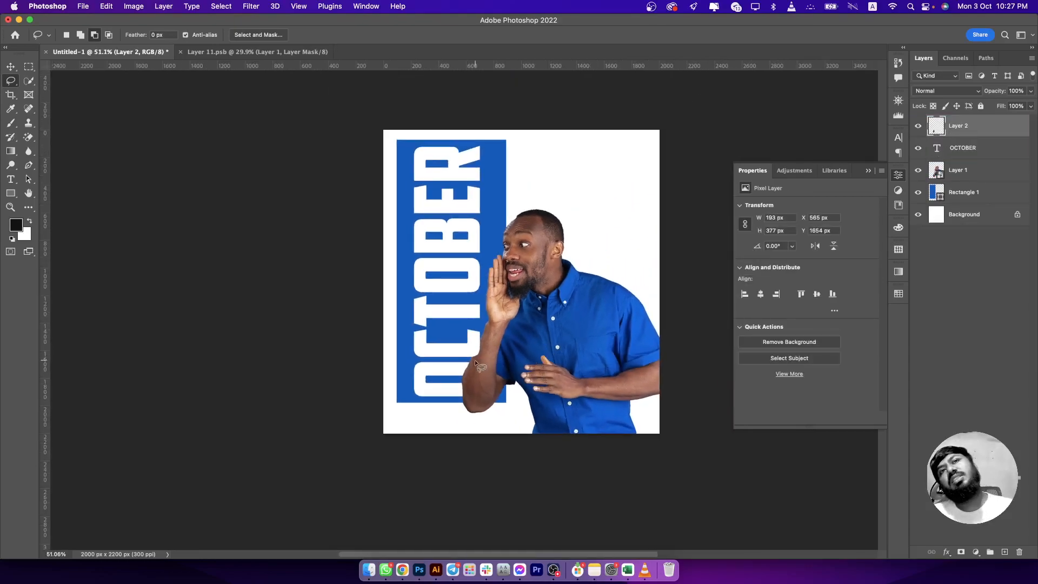
key(super+z)
scroll(492, 368, up, 8)
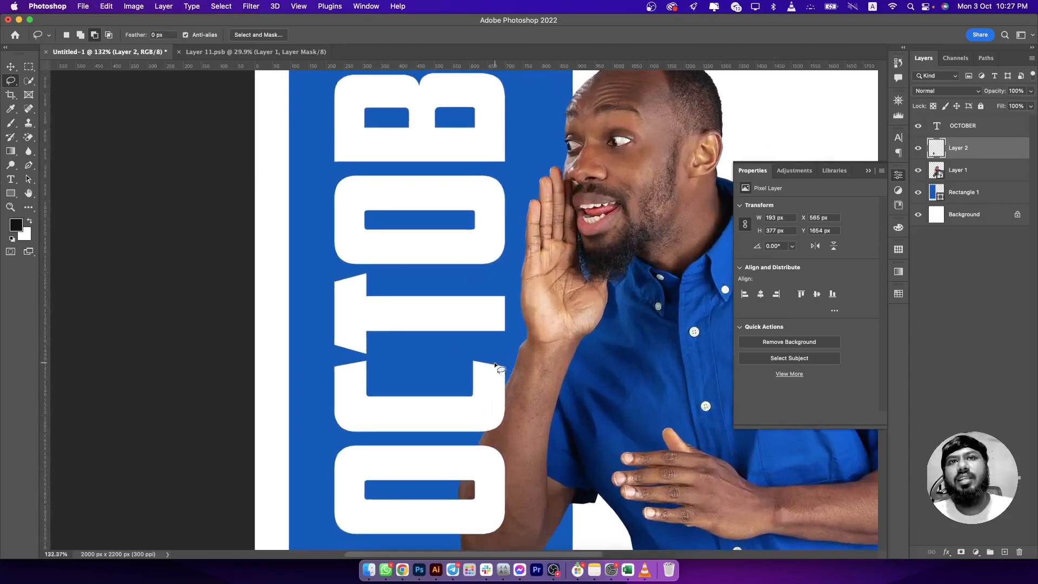
click(919, 151)
Step: Lasso the man's forearm over the letter C, copy it from Layer 1 to a new layer and place that above OCTOBER
click(949, 172)
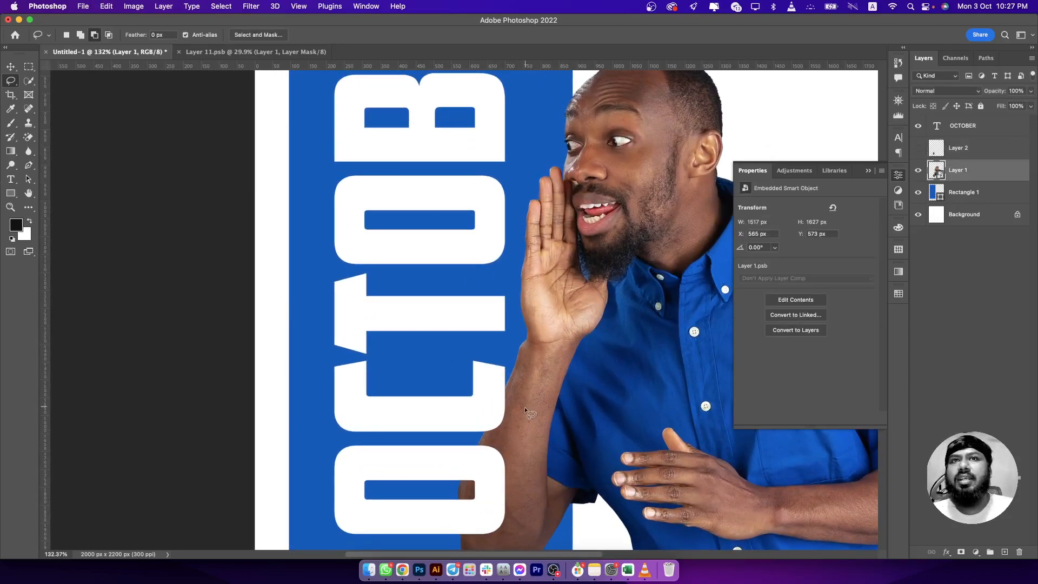
mouse_move(493, 438)
mouse_down()
mouse_move(456, 389)
mouse_move(470, 356)
mouse_move(495, 353)
mouse_move(519, 387)
mouse_move(521, 417)
mouse_up()
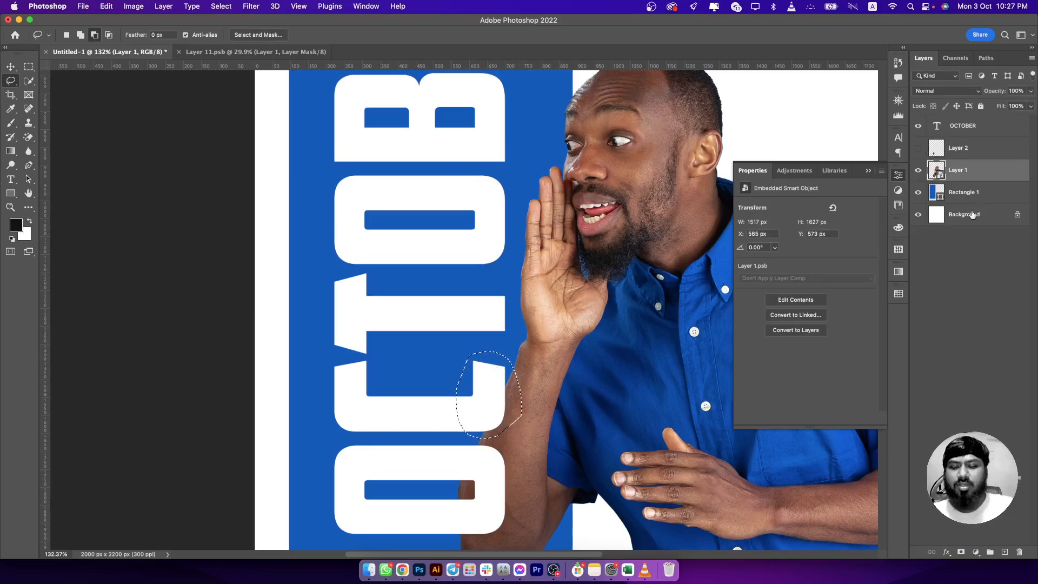
key(super+j)
drag(988, 173, 968, 124)
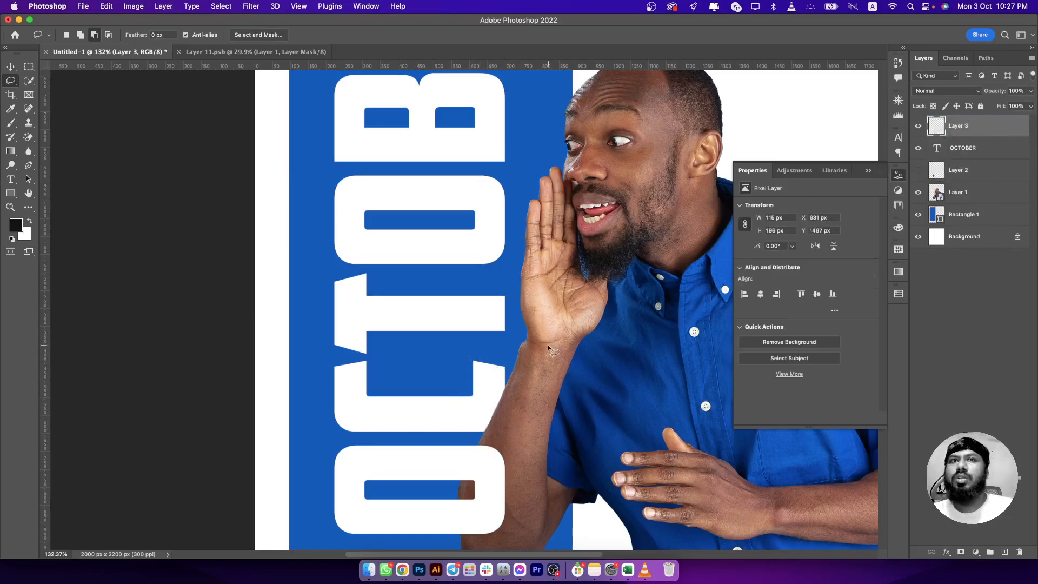
Step: Extend the blue rectangle past the canvas's upper and lower edges, to about 2425 px tall
scroll(536, 375, down, 5)
drag(491, 347, 485, 433)
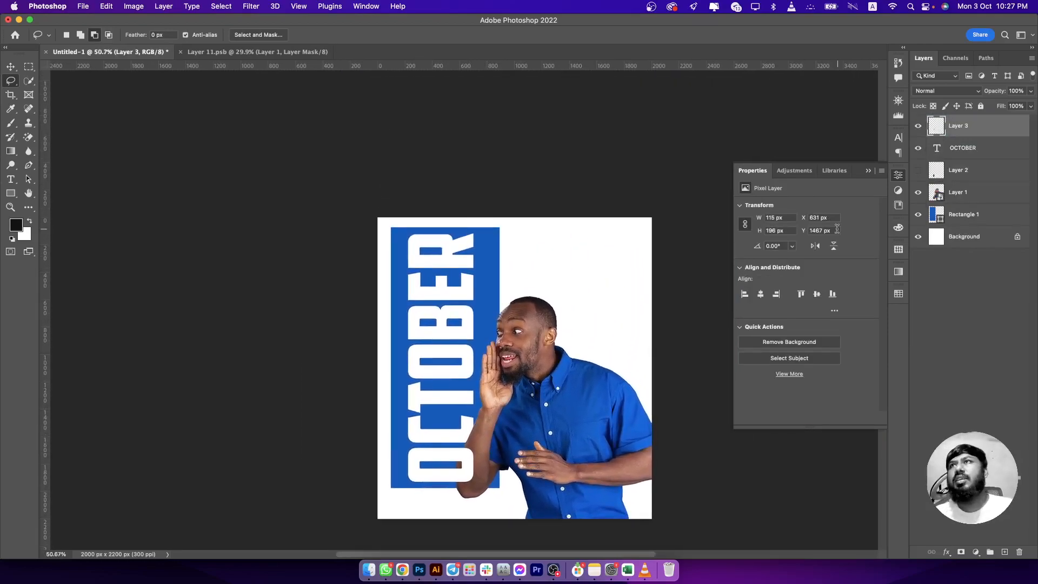
click(941, 219)
key(super+t)
drag(445, 223, 445, 191)
key(Return)
drag(466, 328, 483, 331)
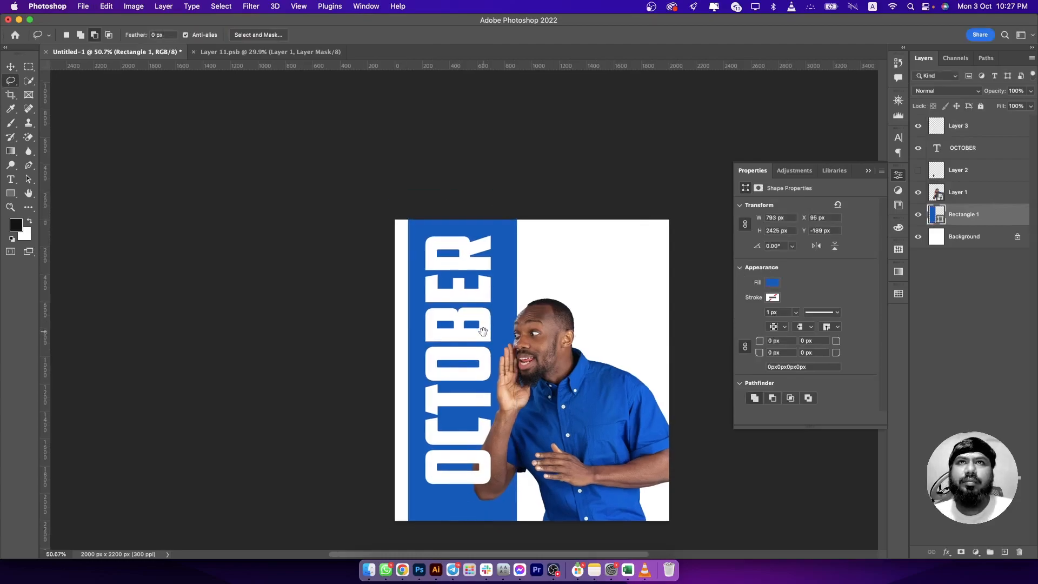
scroll(472, 365, up, 5)
mouse_move(444, 279)
mouse_down()
mouse_move(422, 312)
mouse_move(436, 286)
mouse_up()
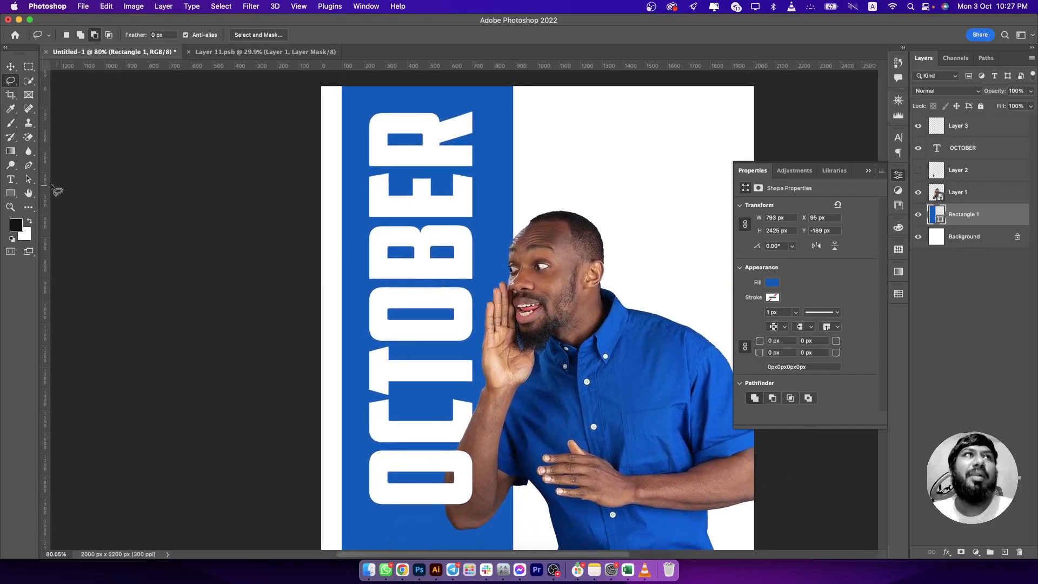
click(20, 180)
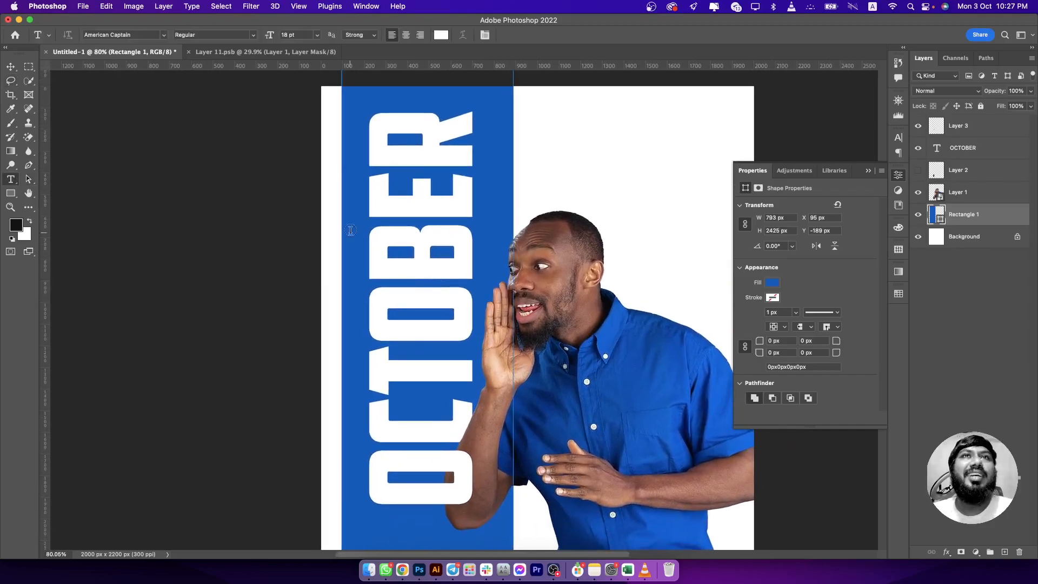
click(409, 273)
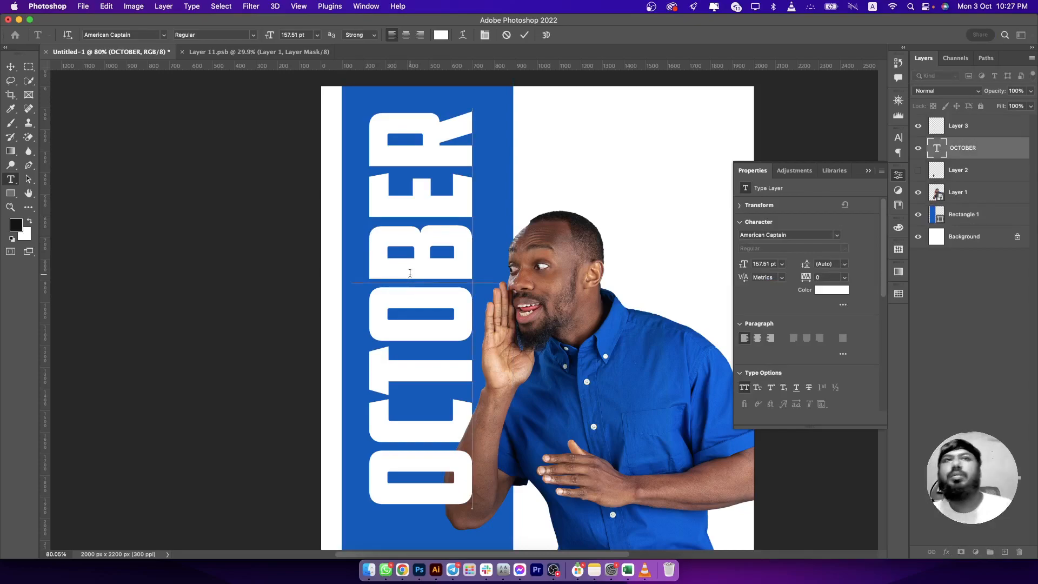
Step: Draw a black rectangle about 357 × 108 px inside the middle O of OCTOBER, layered just above the blue rectangle
click(11, 197)
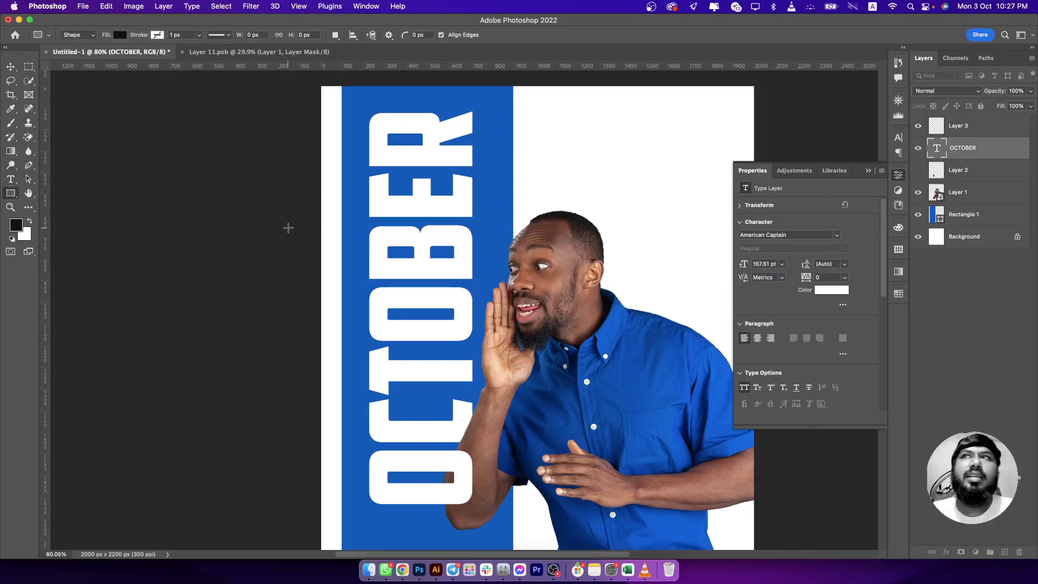
click(961, 207)
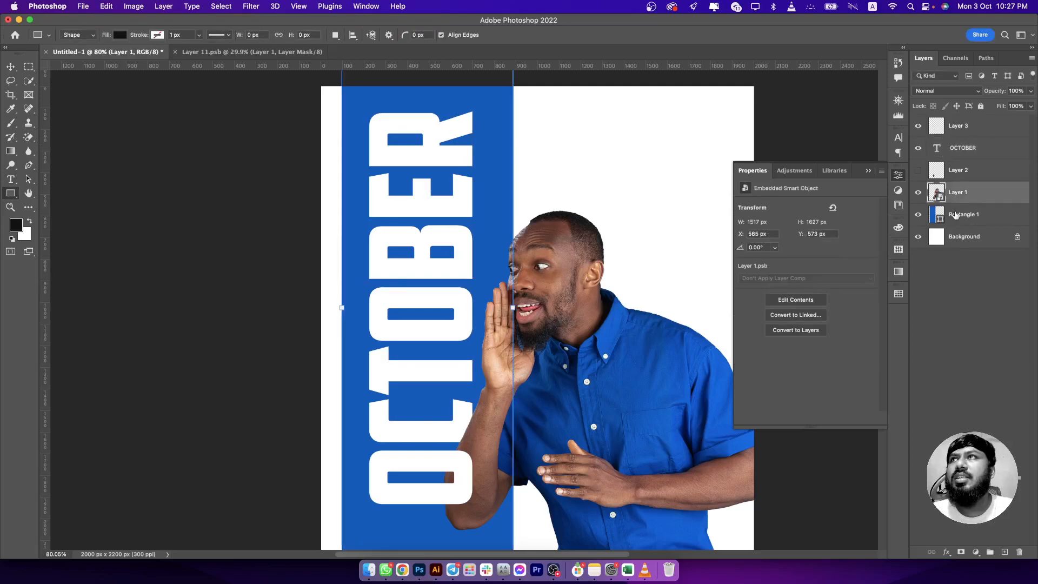
click(1005, 552)
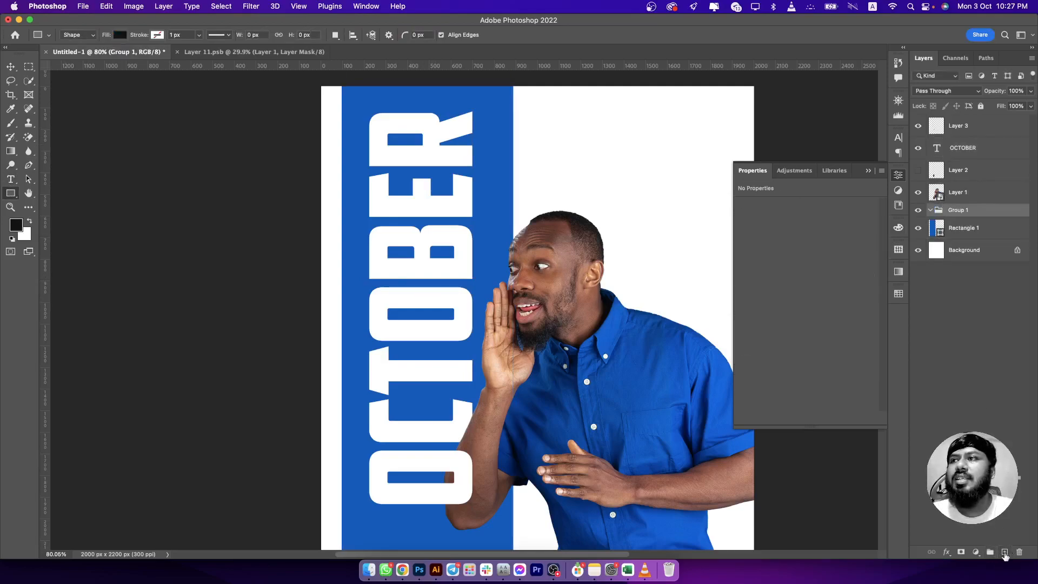
drag(384, 305, 459, 328)
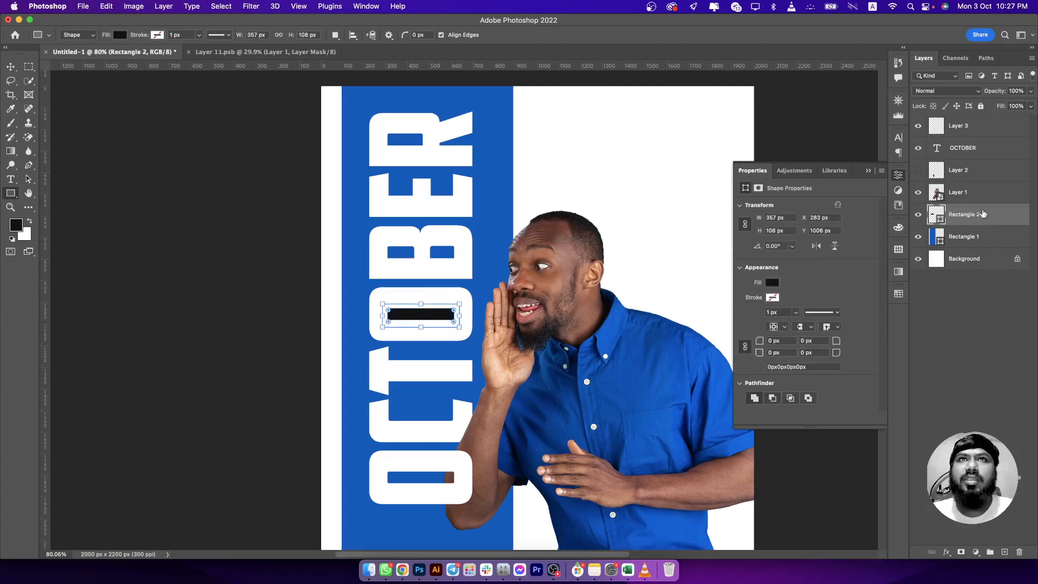
Step: Change the fill of the rectangle inside the middle O of OCTOBER to orange #ffae00
double_click(946, 215)
drag(736, 349, 797, 339)
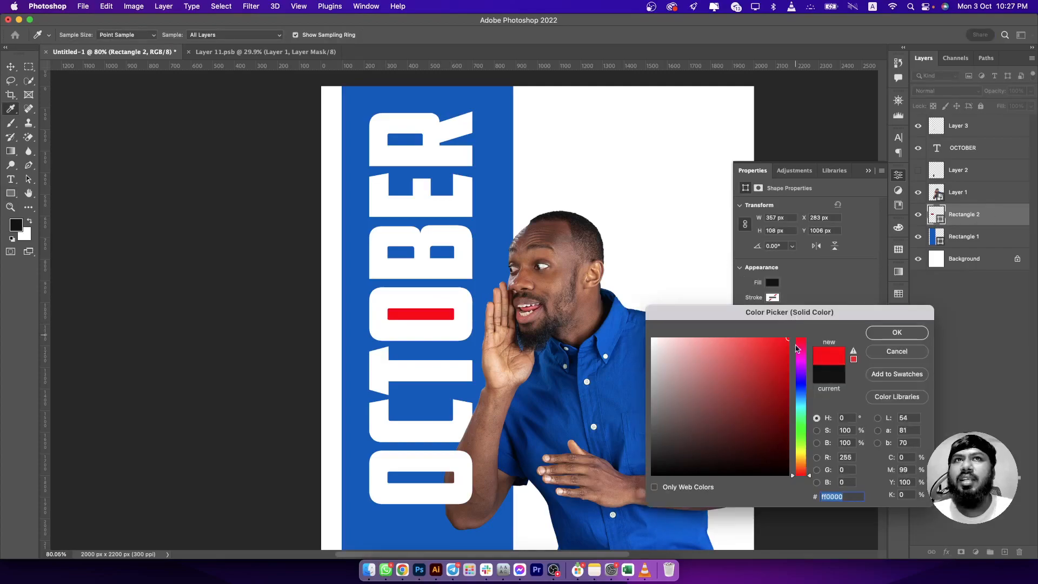
drag(801, 433, 807, 461)
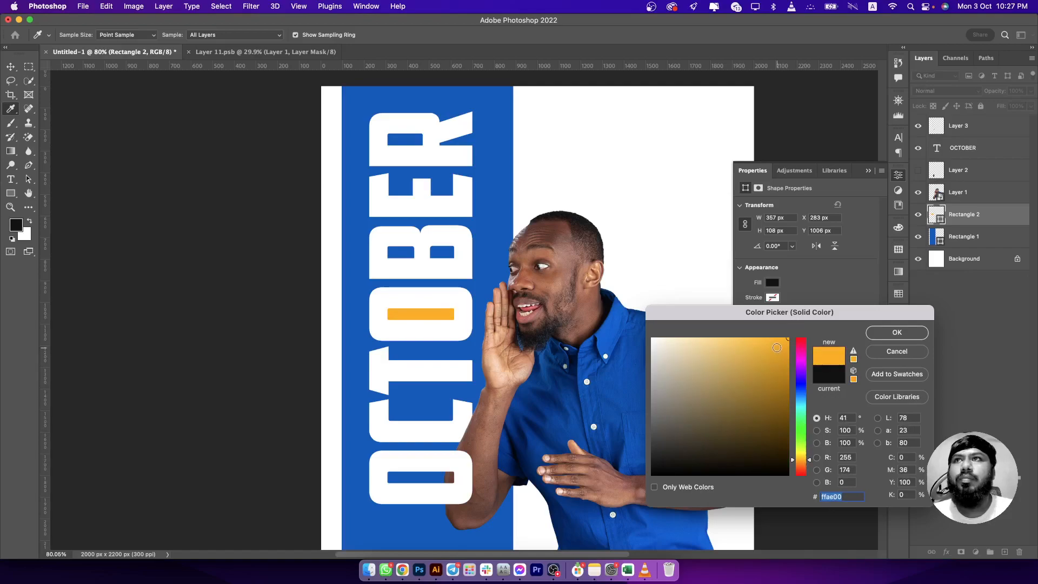
click(907, 336)
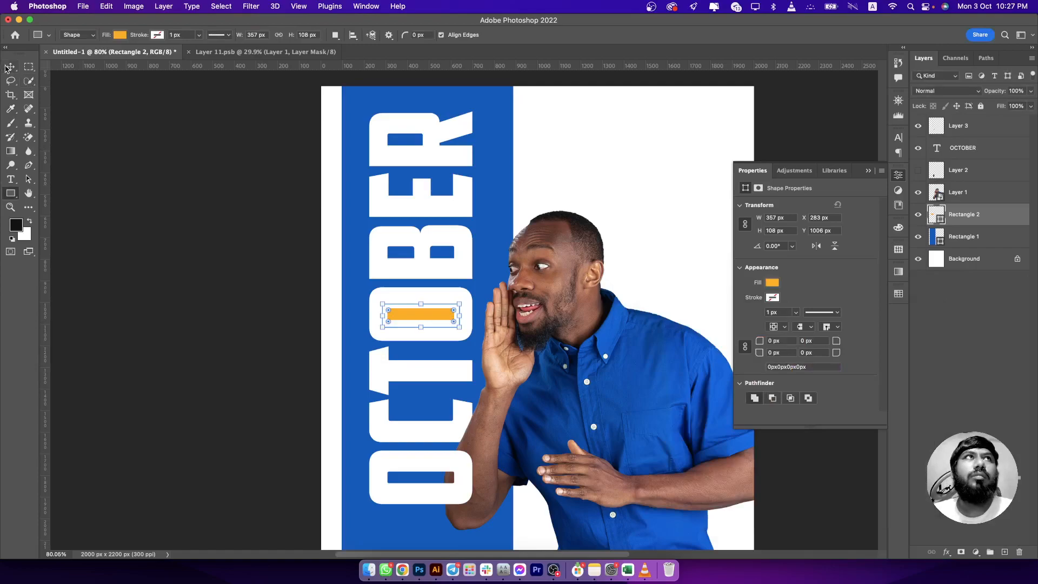
Step: Draw an orange rectangle about 349 × 102 px behind the holes of the B and another behind the hole of the R
click(10, 193)
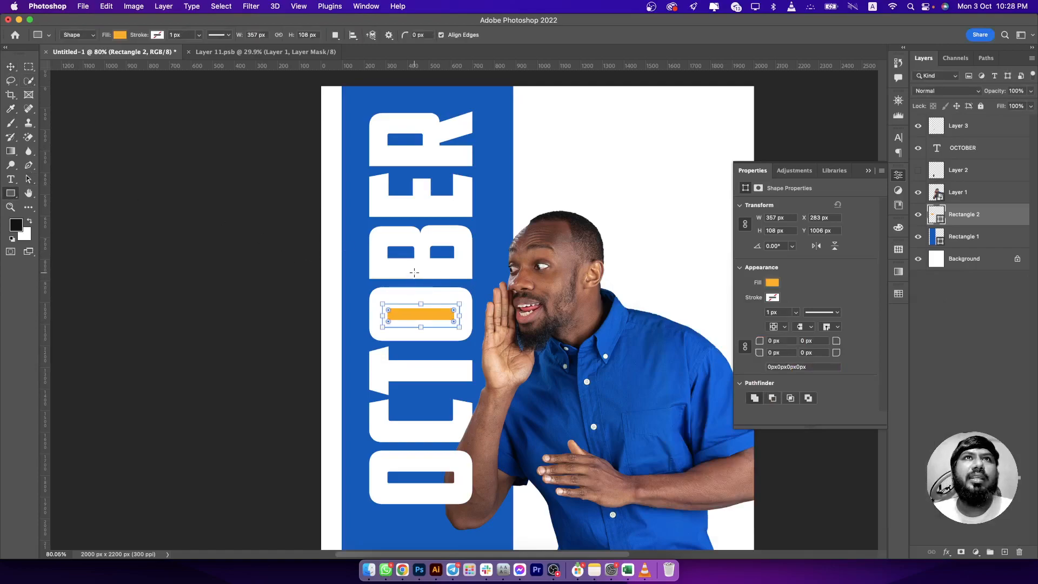
drag(385, 245, 459, 264)
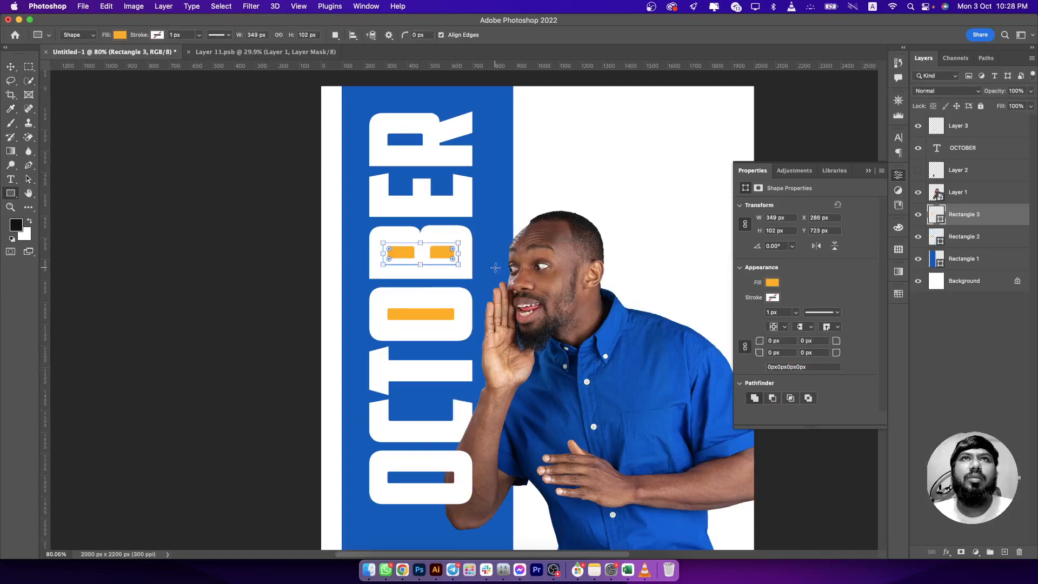
click(11, 67)
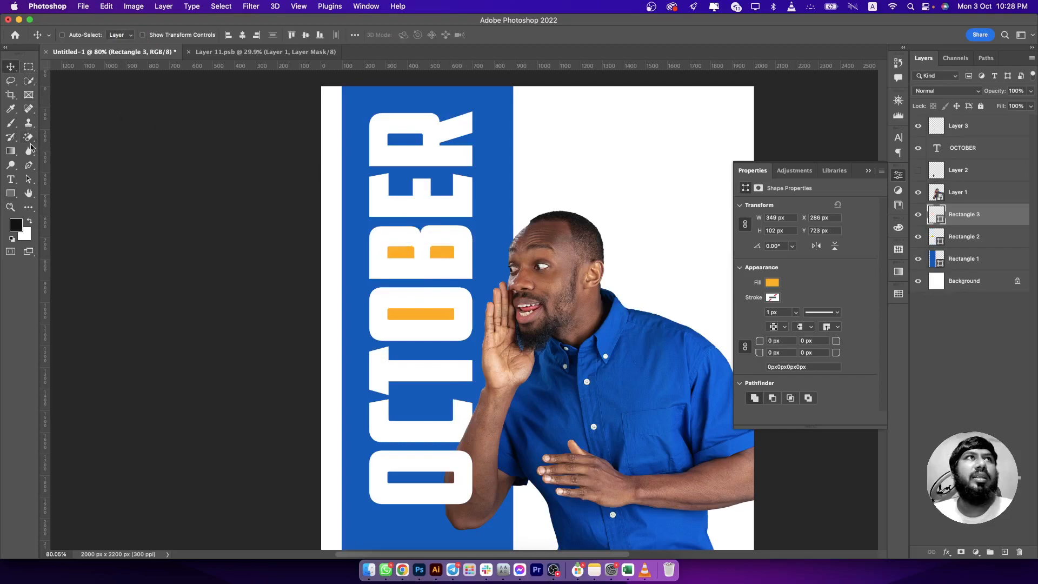
click(11, 193)
drag(382, 129, 429, 148)
Step: Draw an orange rectangle about 372 × 119 px inside the first O and place its layer directly below OCTOBER, above the man
mouse_move(382, 465)
mouse_down()
mouse_move(455, 469)
mouse_move(463, 489)
mouse_up()
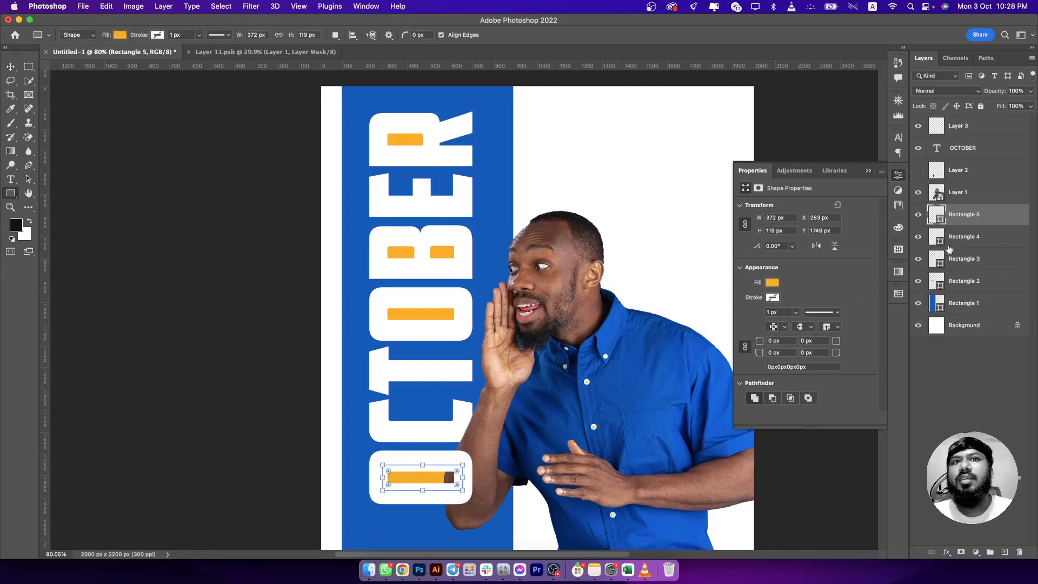
drag(961, 221, 961, 178)
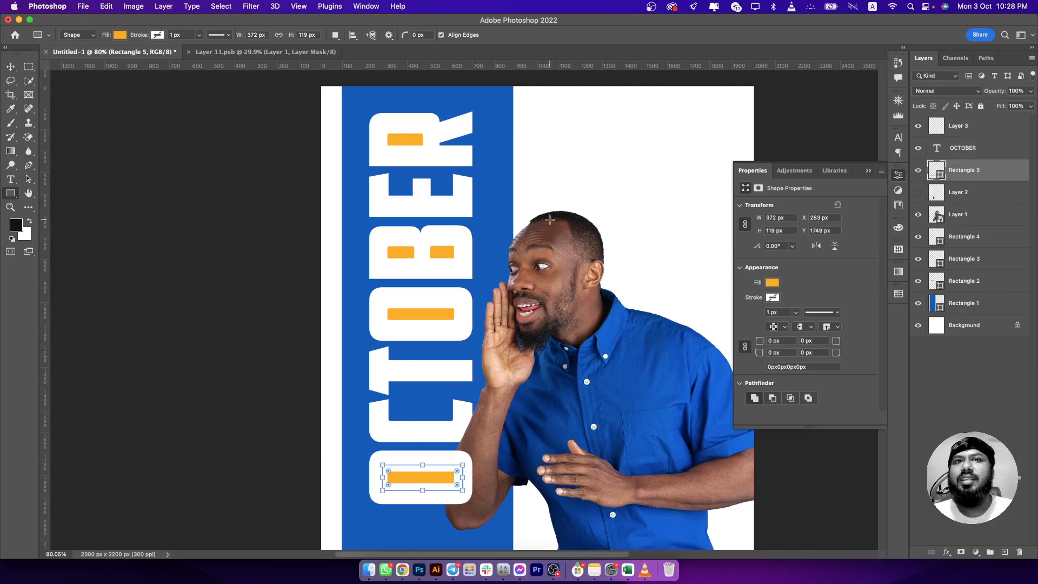
click(11, 64)
scroll(474, 307, down, 3)
drag(475, 307, 476, 314)
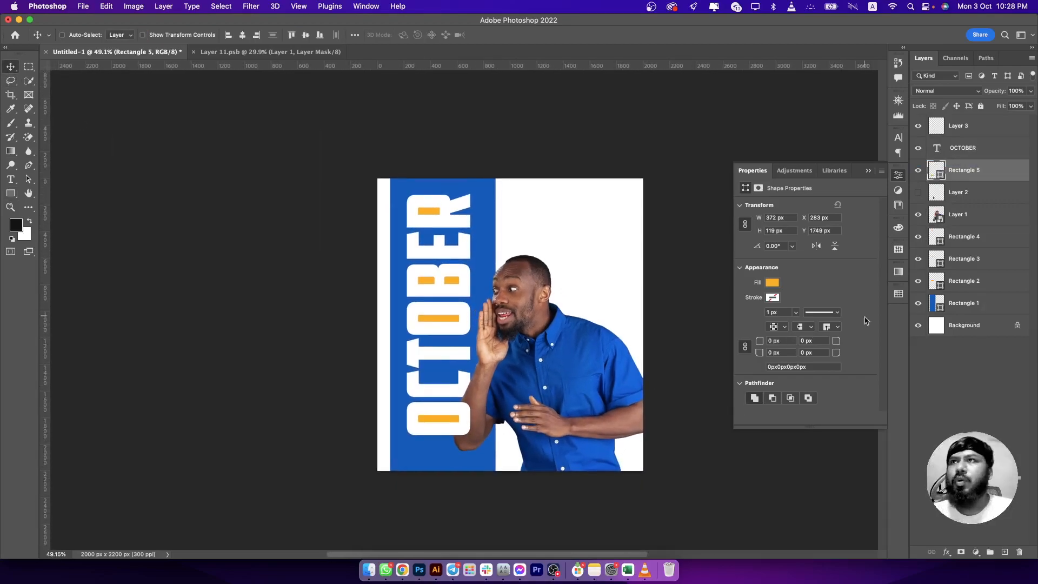
Step: Select the Background layer, then switch to OBS to check the recording and minimize its window
click(951, 327)
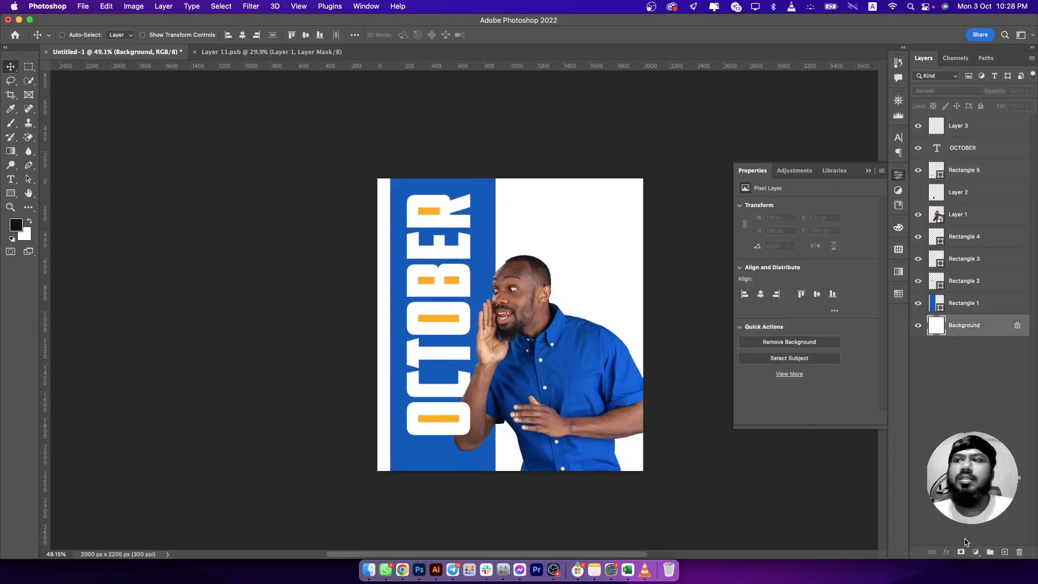
click(977, 552)
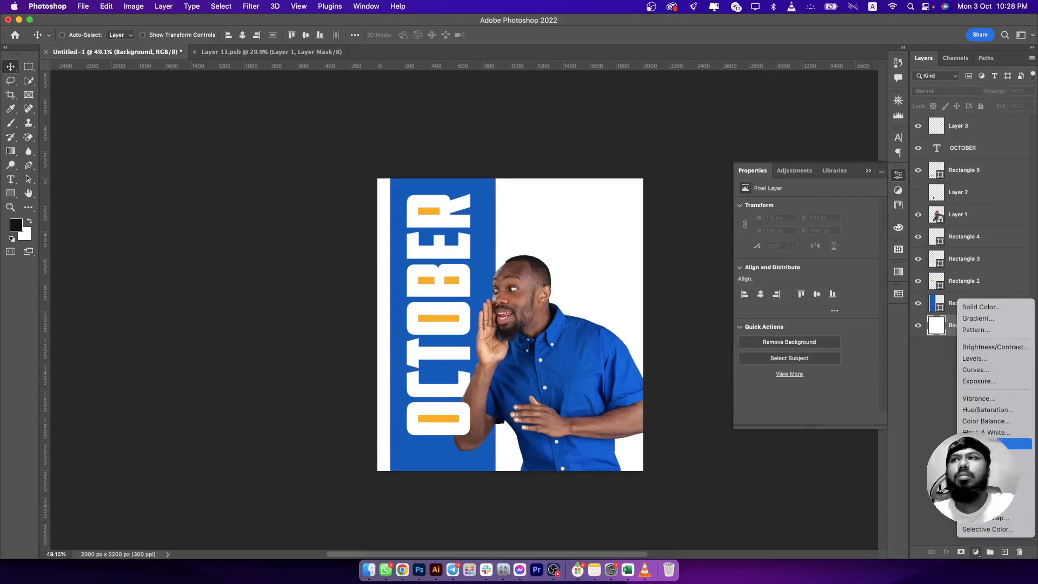
click(643, 496)
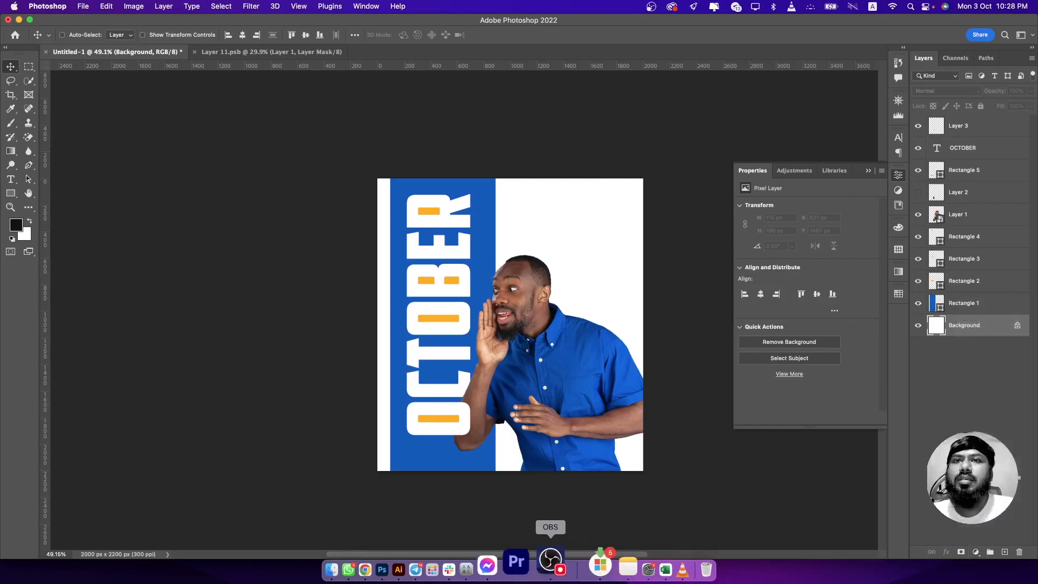
click(543, 561)
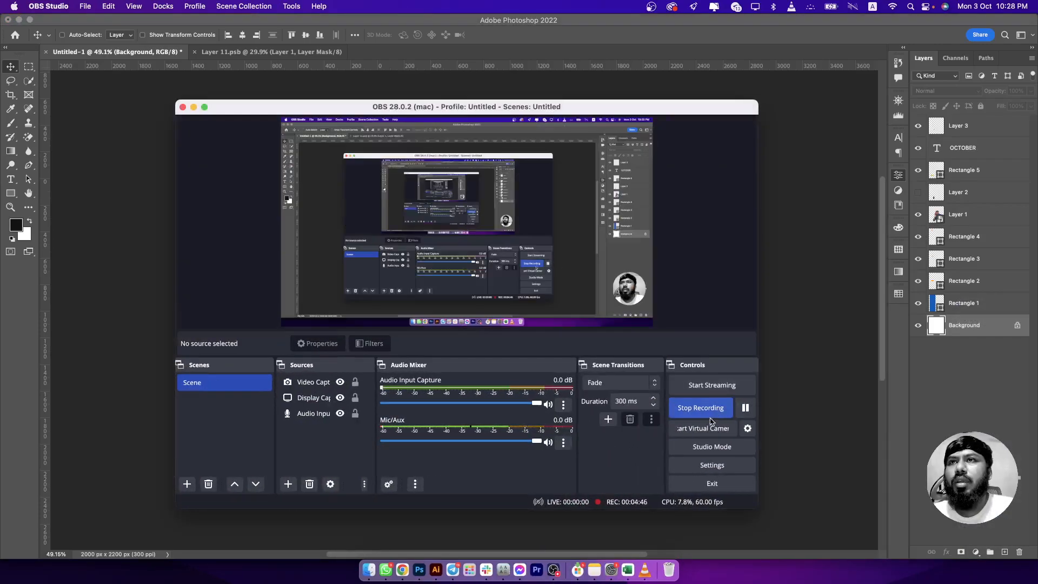
click(194, 107)
Step: Add a Solid Color fill layer in dark navy #001225 directly above the Background
click(976, 551)
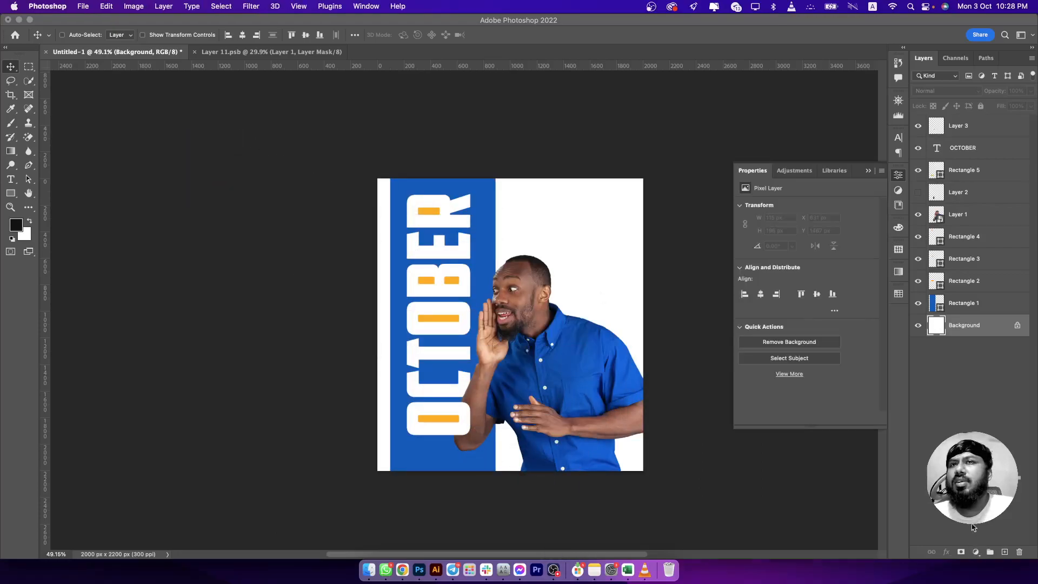
click(975, 551)
click(988, 312)
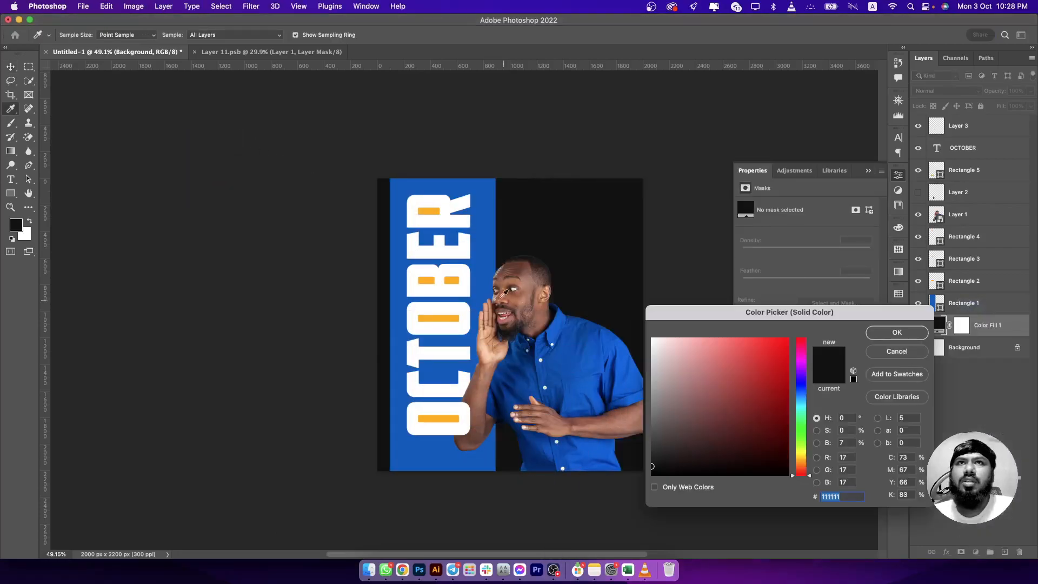
click(479, 262)
drag(725, 417, 793, 457)
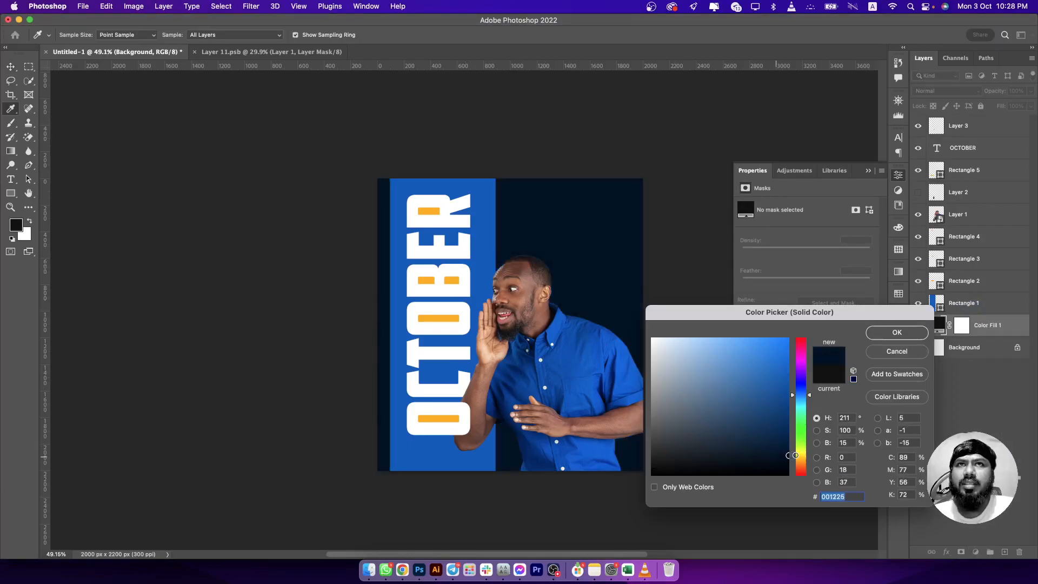
click(895, 332)
Step: Select the OCTOBER text with its four orange rectangles and move them together 77 px down to center them vertically on the canvas
click(960, 176)
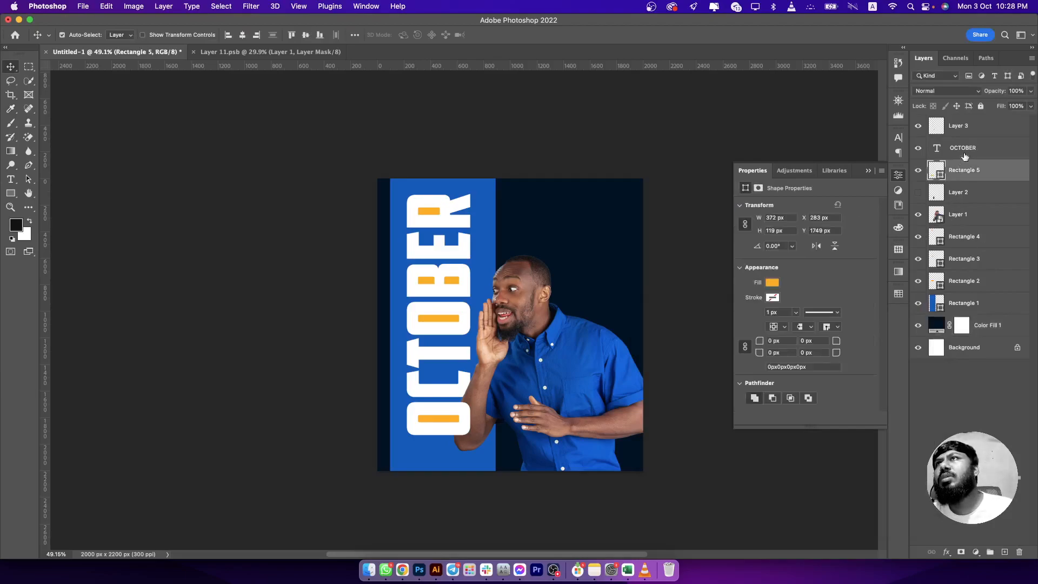
super+click(964, 152)
super+click(964, 132)
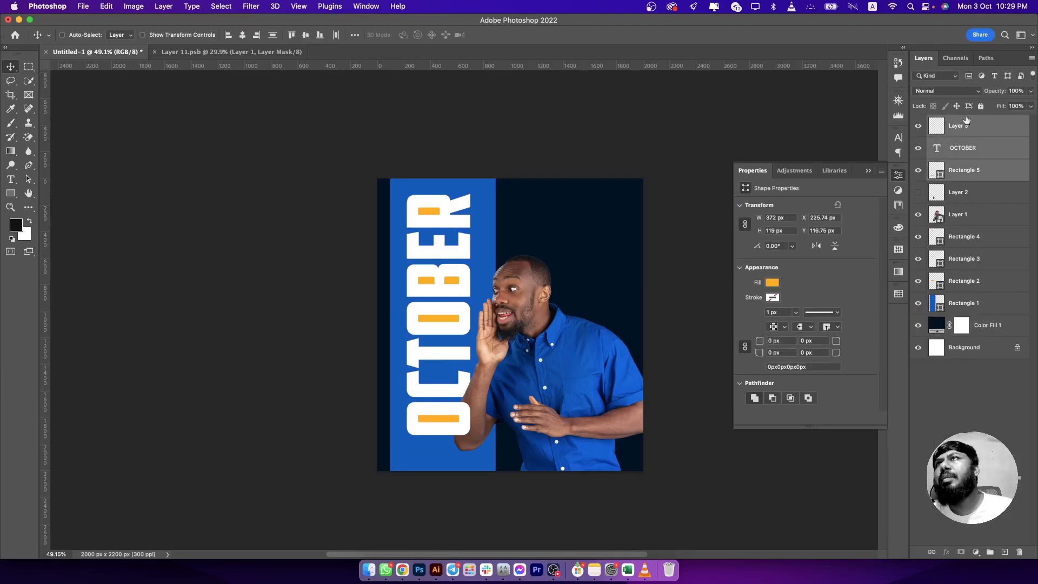
click(966, 122)
click(965, 154)
super+click(961, 172)
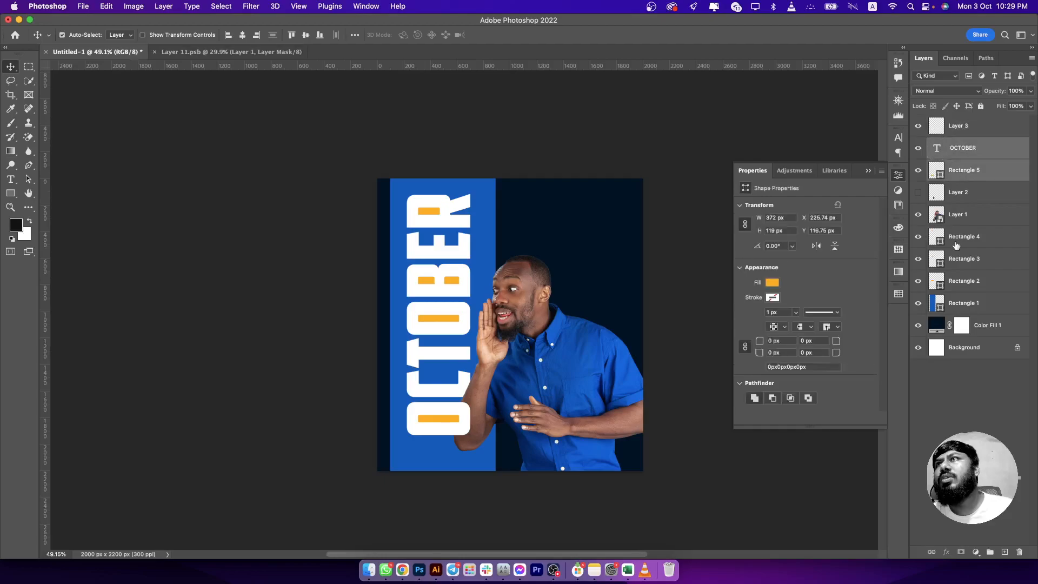
super+click(957, 242)
super+click(957, 264)
super+click(954, 288)
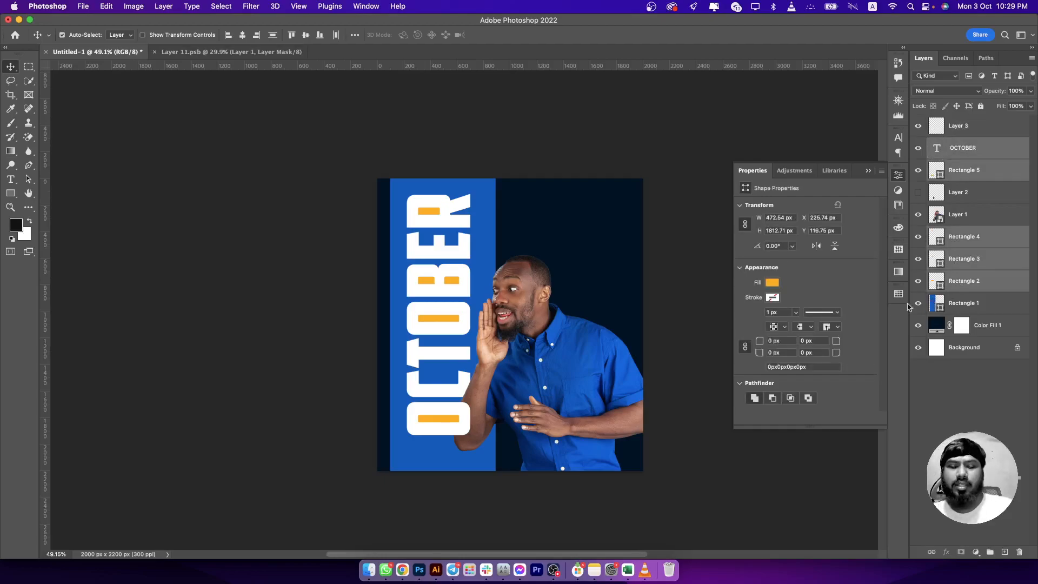
key(super+t)
drag(445, 273, 444, 295)
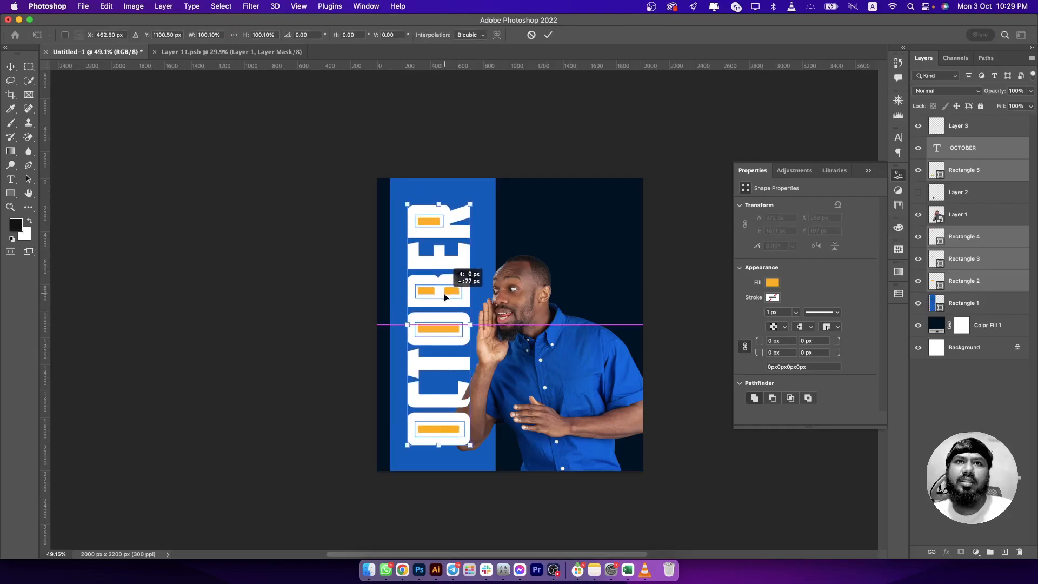
key(Return)
Step: Lasso the man's forearm over the lower edge of the C, copy it from Layer 1 to a new layer and place that above OCTOBER
scroll(474, 426, up, 5)
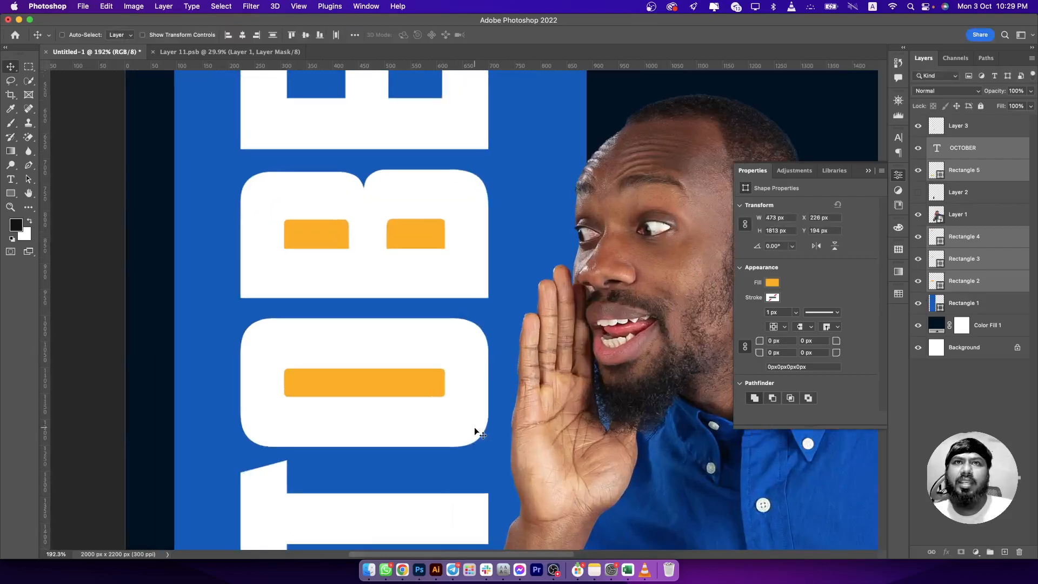
scroll(478, 427, down, 5)
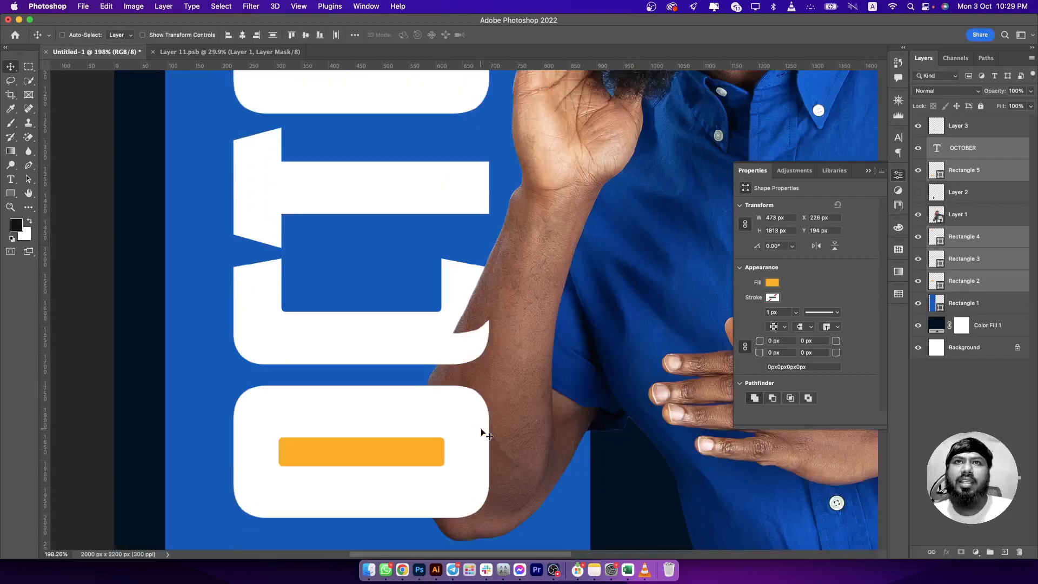
click(953, 216)
click(10, 80)
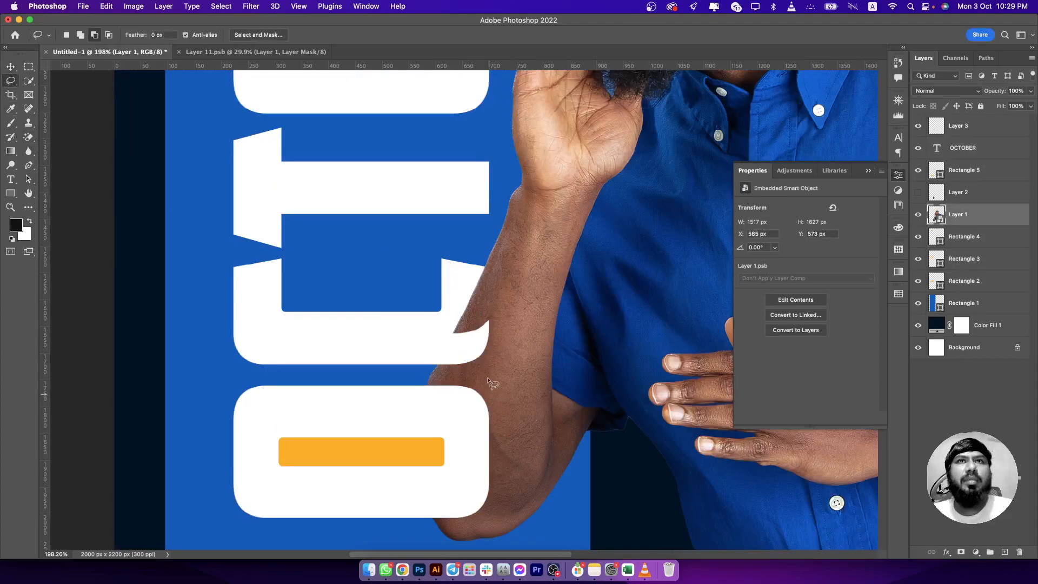
mouse_move(497, 309)
mouse_down()
mouse_move(457, 324)
mouse_move(429, 367)
mouse_move(491, 369)
mouse_move(496, 309)
mouse_up()
click(918, 214)
click(918, 214)
key(super+j)
drag(965, 214, 960, 137)
scroll(547, 310, down, 5)
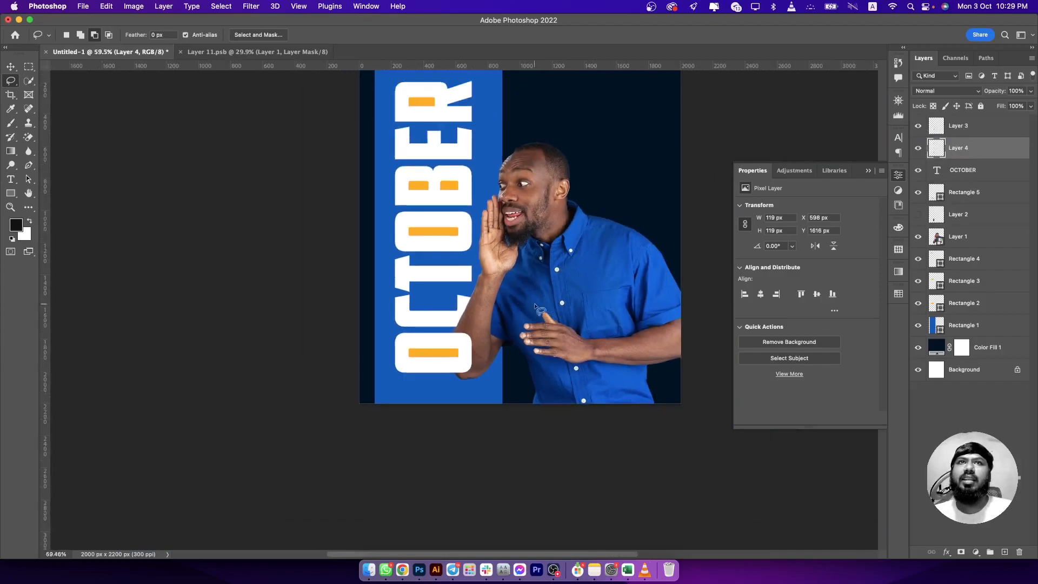
drag(511, 294, 517, 336)
scroll(518, 339, up, 4)
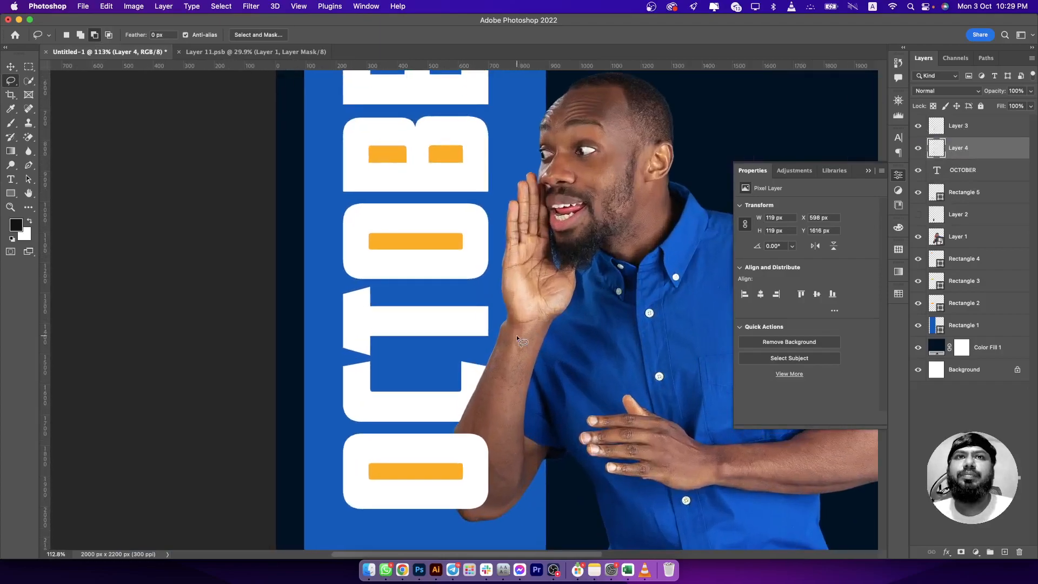
scroll(517, 335, down, 3)
drag(517, 336, 454, 361)
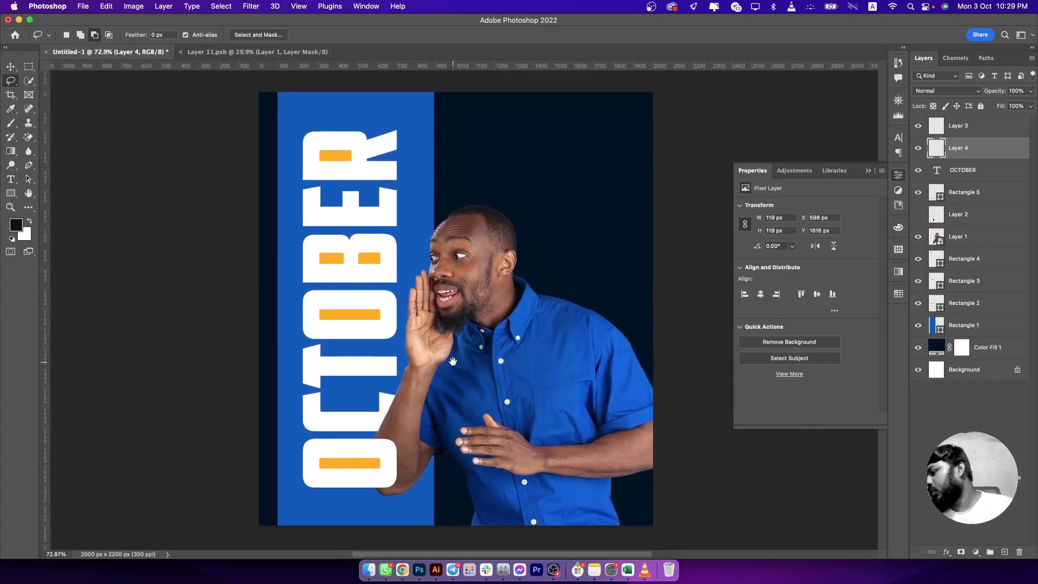
scroll(479, 248, up, 1)
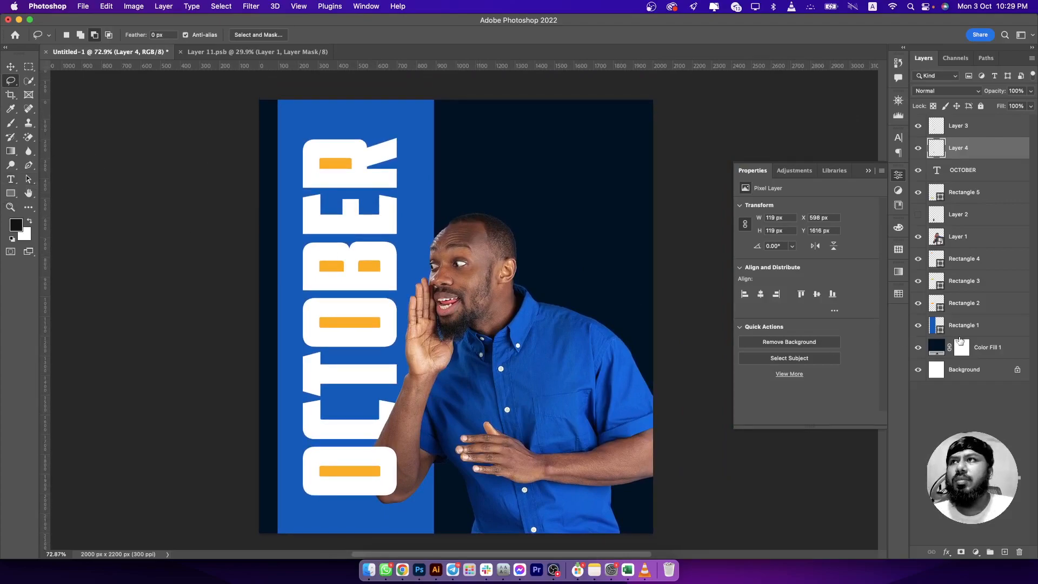
Step: Convert the navy color fill layer to a smart object and apply Add Noise at 4.8%, Uniform and Monochromatic
click(984, 354)
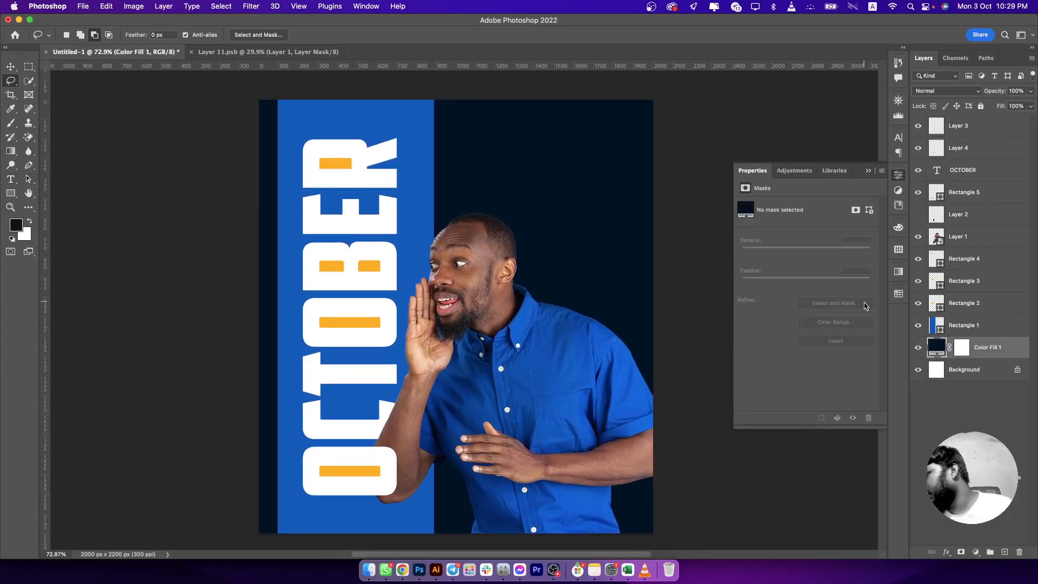
click(262, 6)
mouse_move(346, 176)
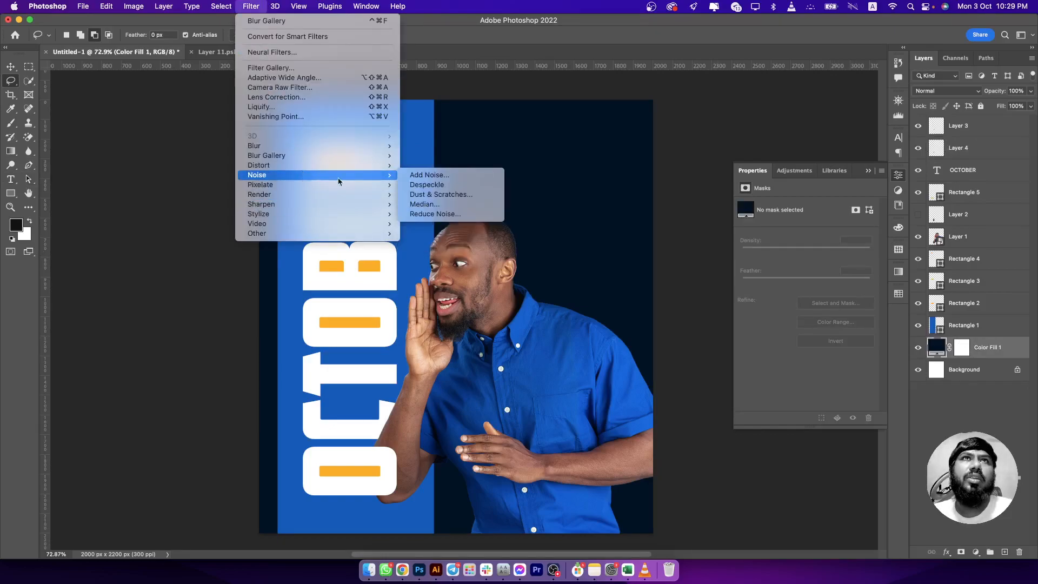
click(439, 176)
click(510, 223)
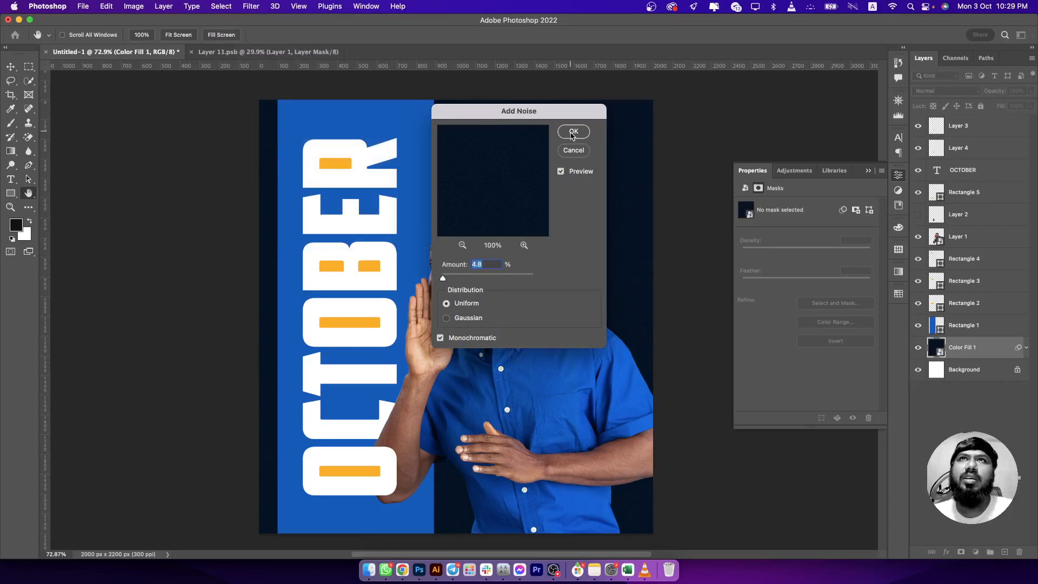
click(572, 132)
Step: Convert Rectangle 1 to a smart object and apply a 49 px Tilt-Shift blur, centered on the lettering with its focus band tilted diagonally
click(953, 329)
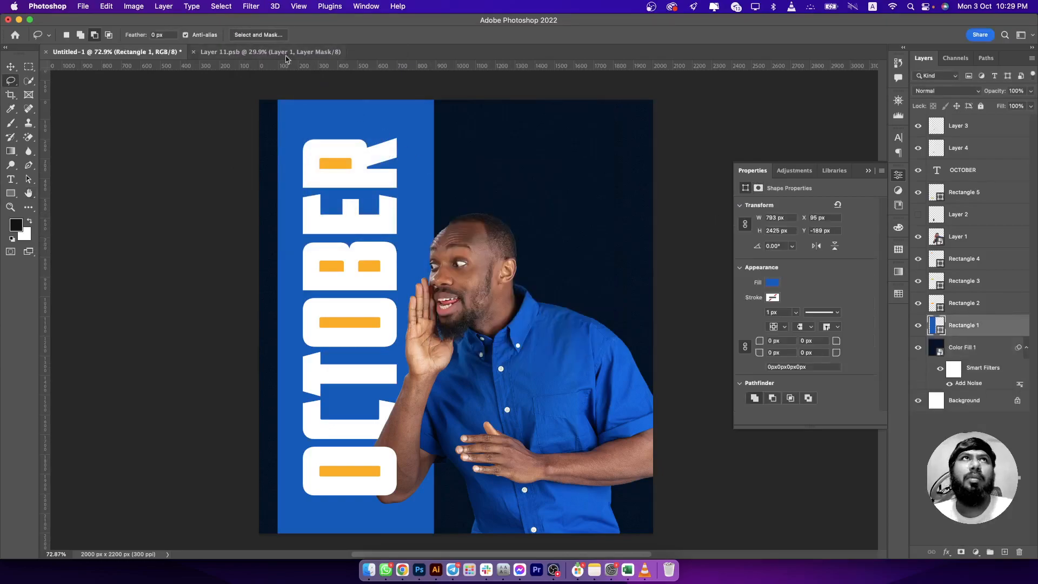
click(243, 8)
mouse_move(276, 157)
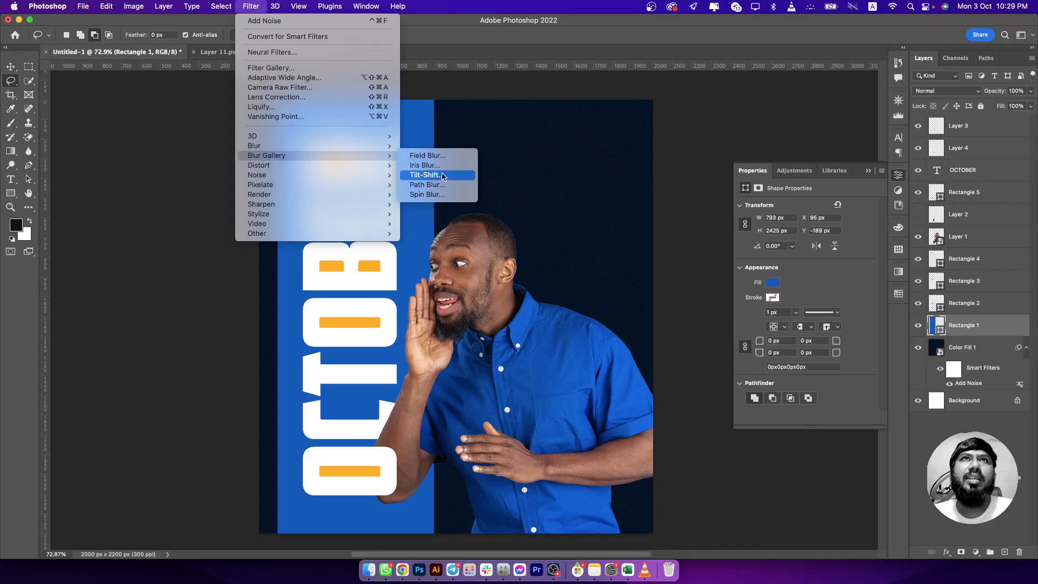
click(511, 226)
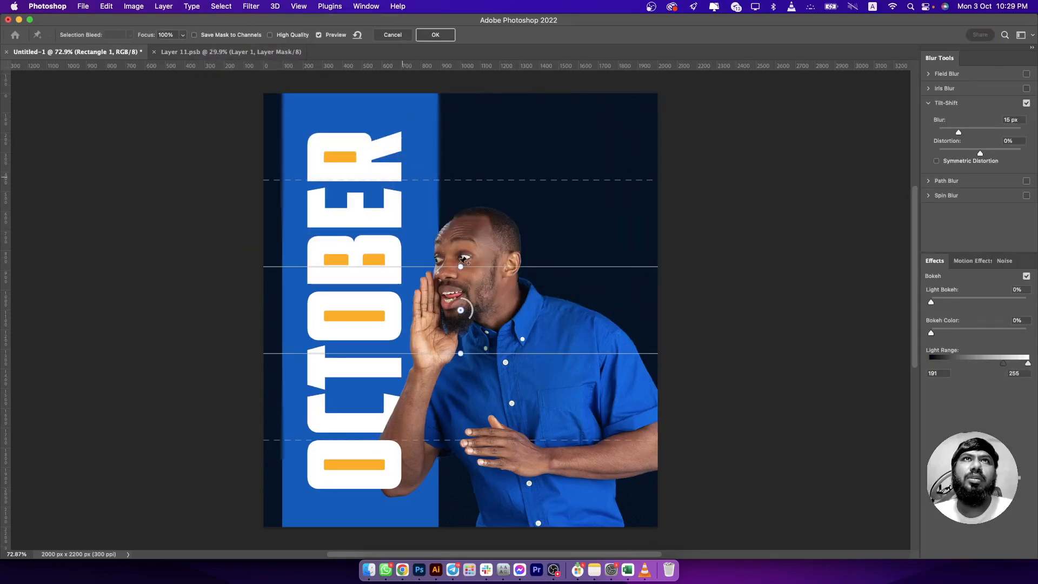
drag(460, 312, 344, 354)
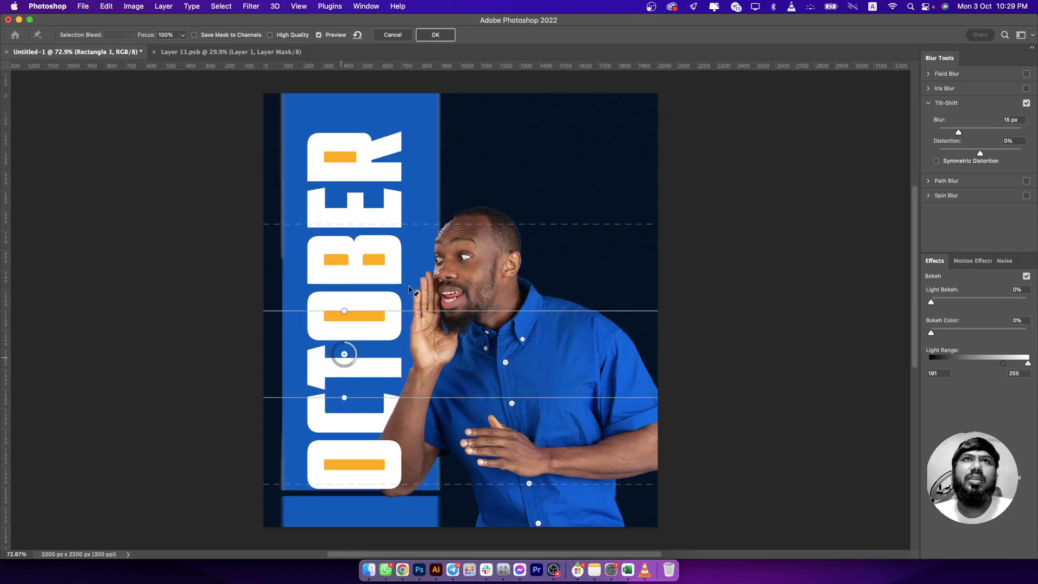
drag(344, 310, 306, 334)
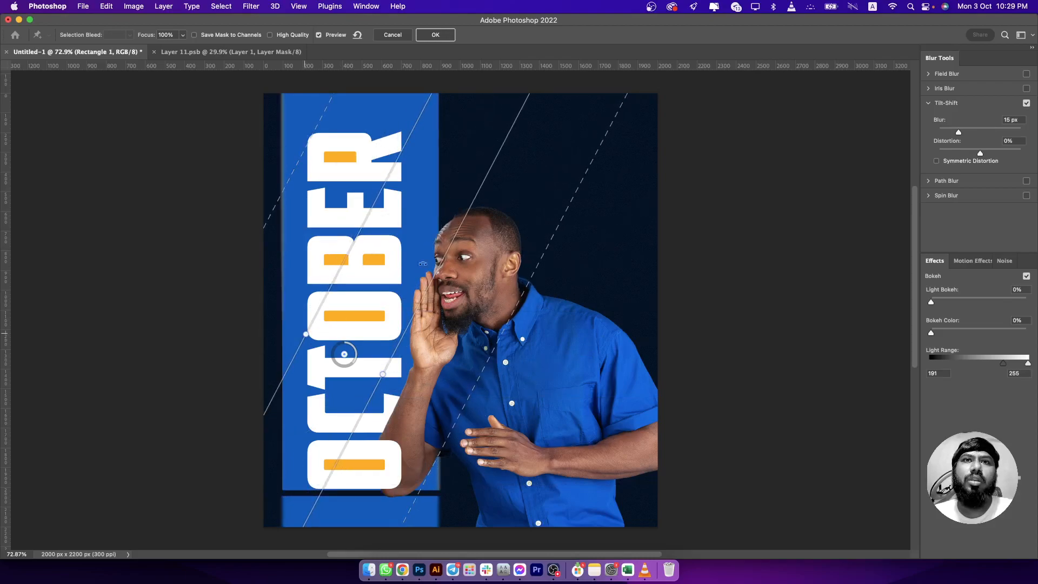
drag(975, 133, 983, 133)
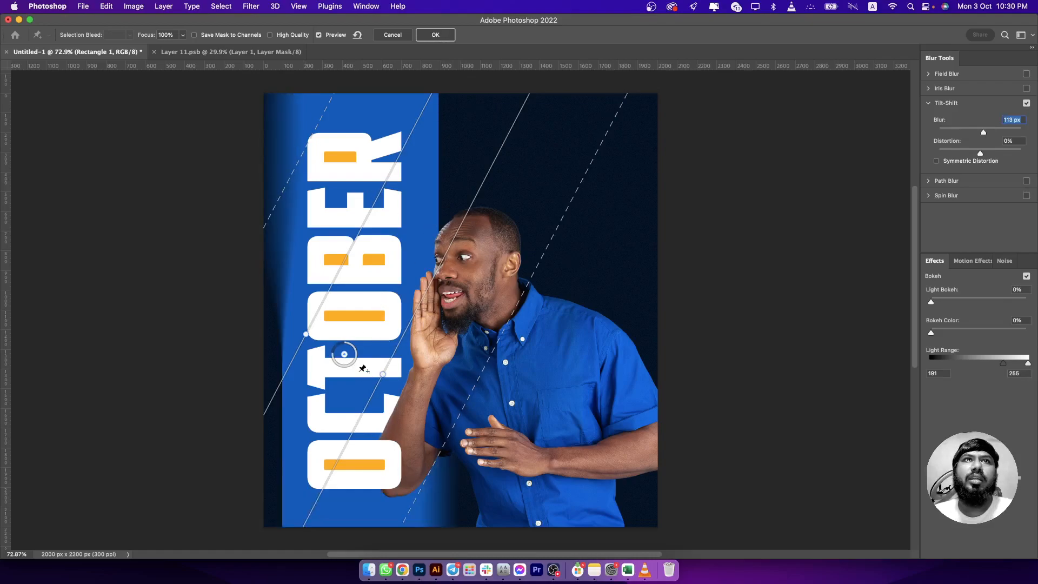
drag(984, 133, 975, 135)
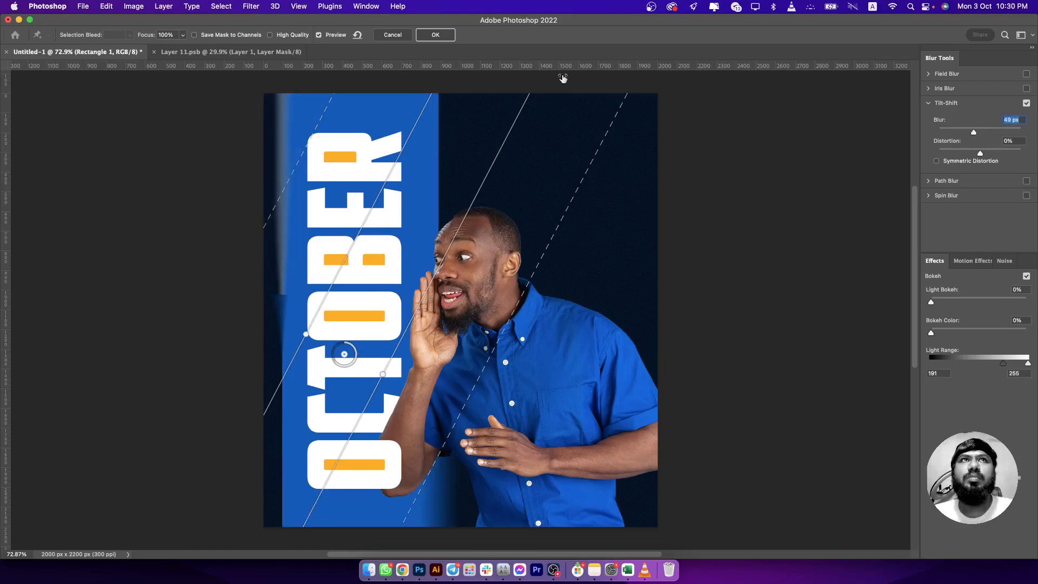
click(435, 35)
Step: Convert the OCTOBER text to a smart object and apply a 52 px Tilt-Shift blur with a steeply tilted focus band over the letters
click(967, 179)
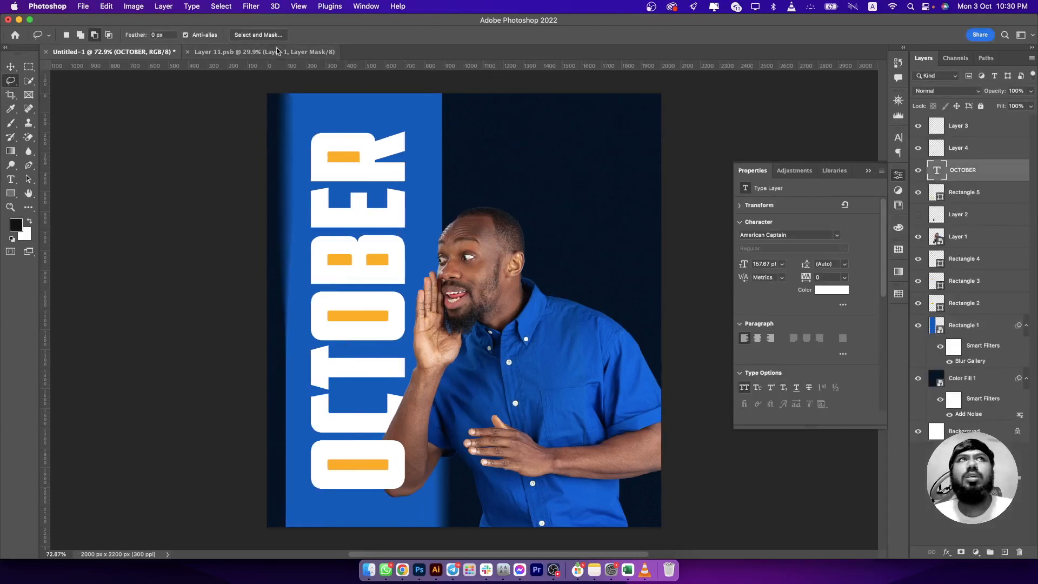
click(251, 6)
mouse_move(274, 171)
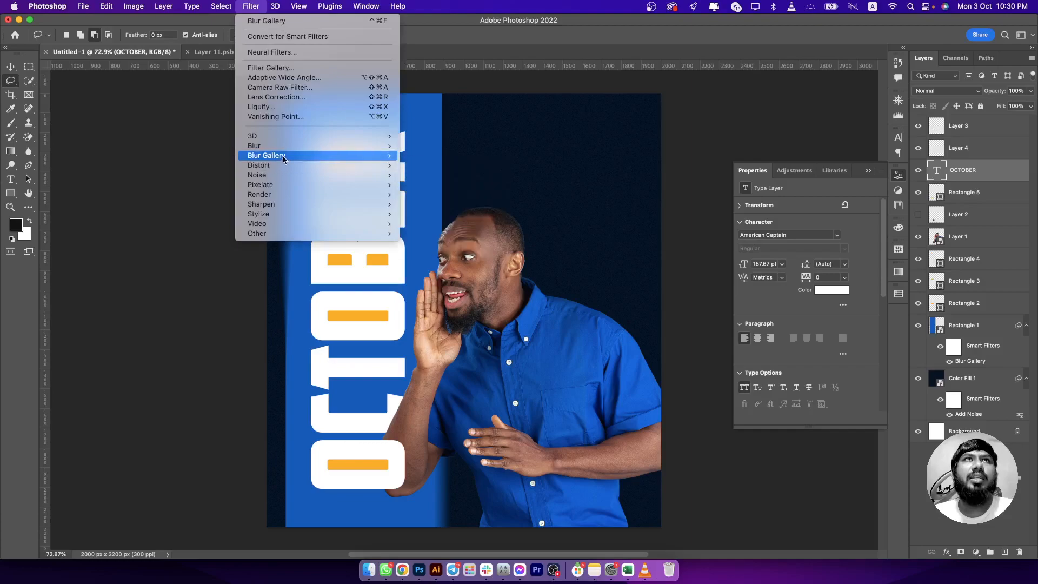
click(427, 175)
click(490, 221)
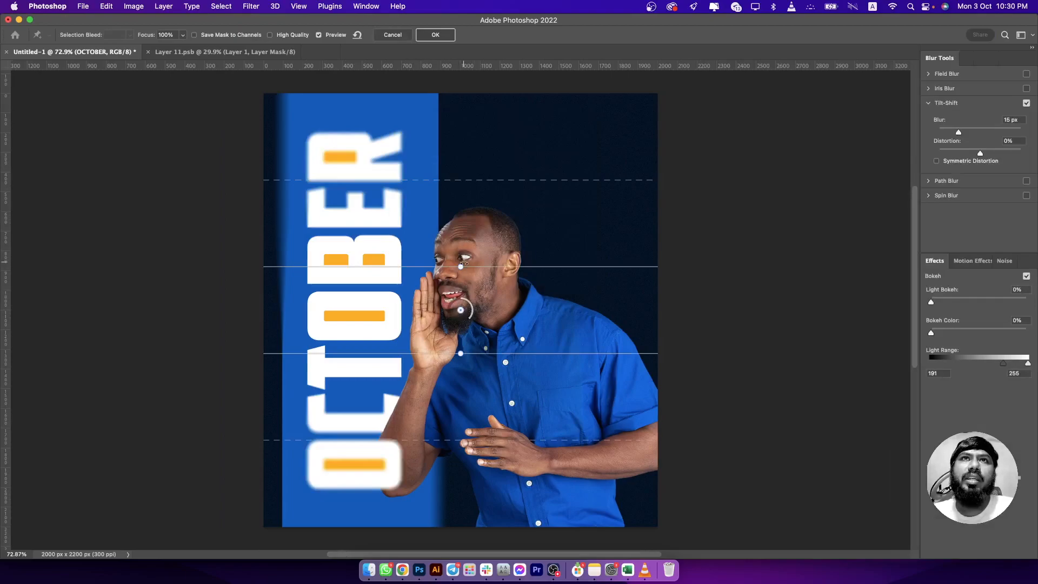
drag(465, 260, 542, 290)
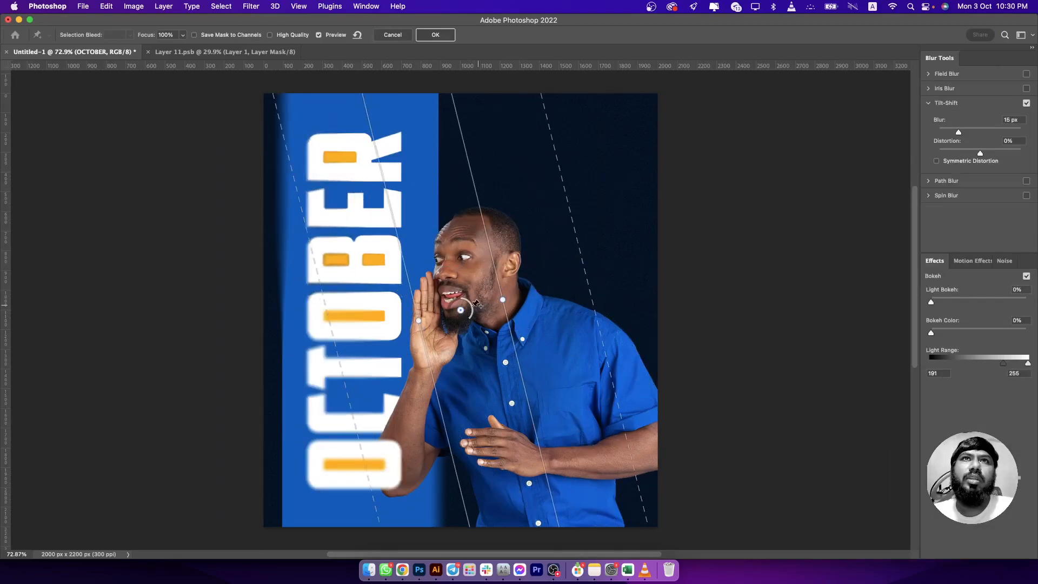
drag(473, 310, 366, 344)
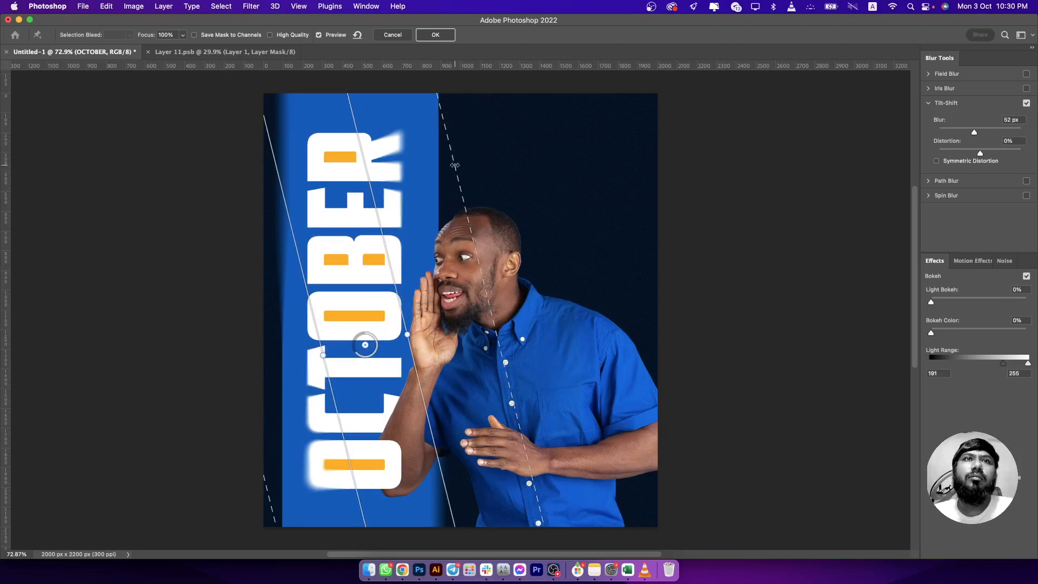
click(435, 35)
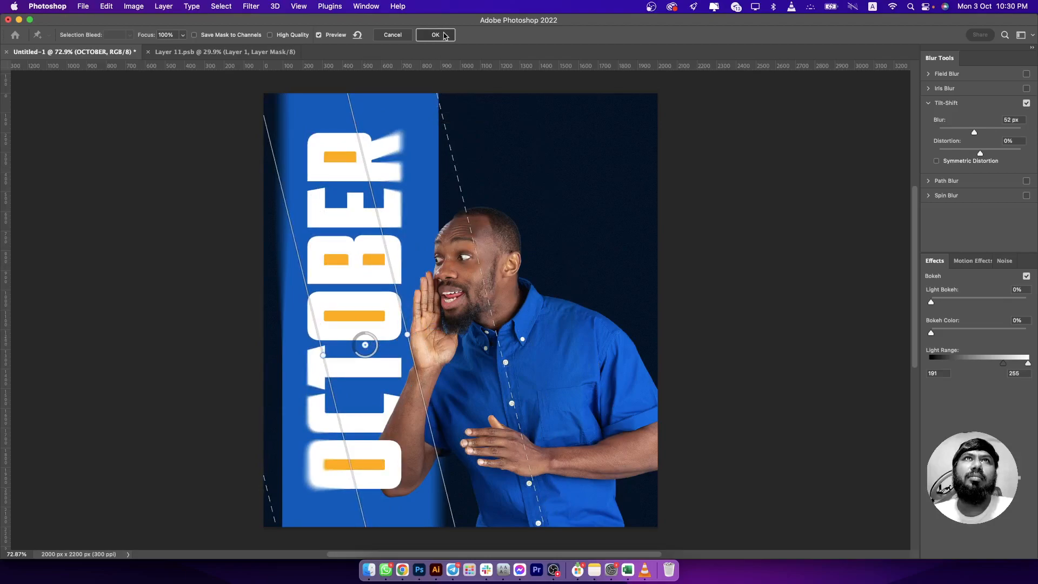
Step: Rotate the blue Rectangle 1 strip by -15°, enlarge it to about 133% and adjust it to run diagonally behind the lettering
scroll(468, 236, down, 3)
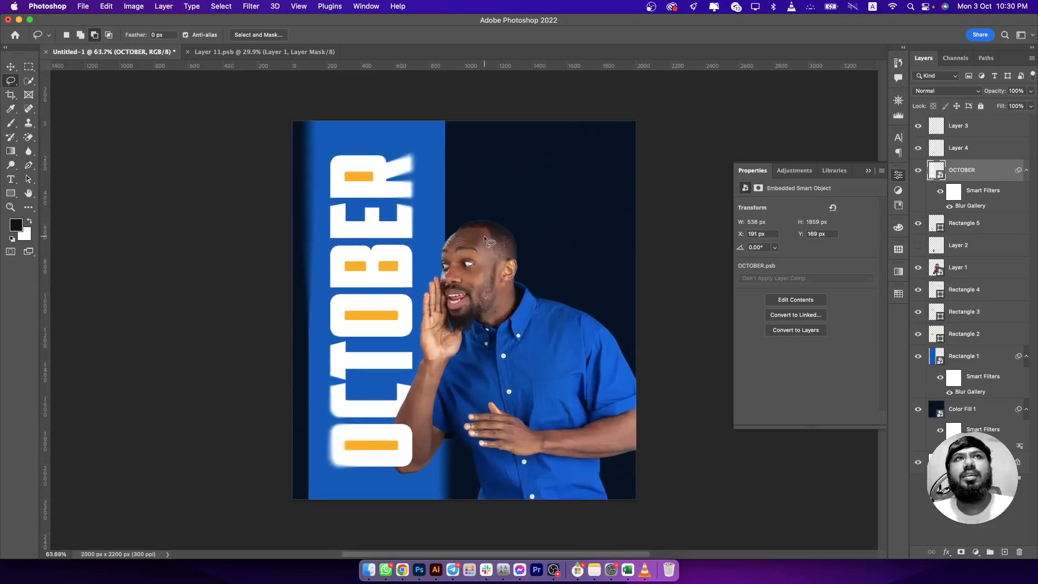
click(953, 361)
key(super+t)
drag(469, 183, 440, 167)
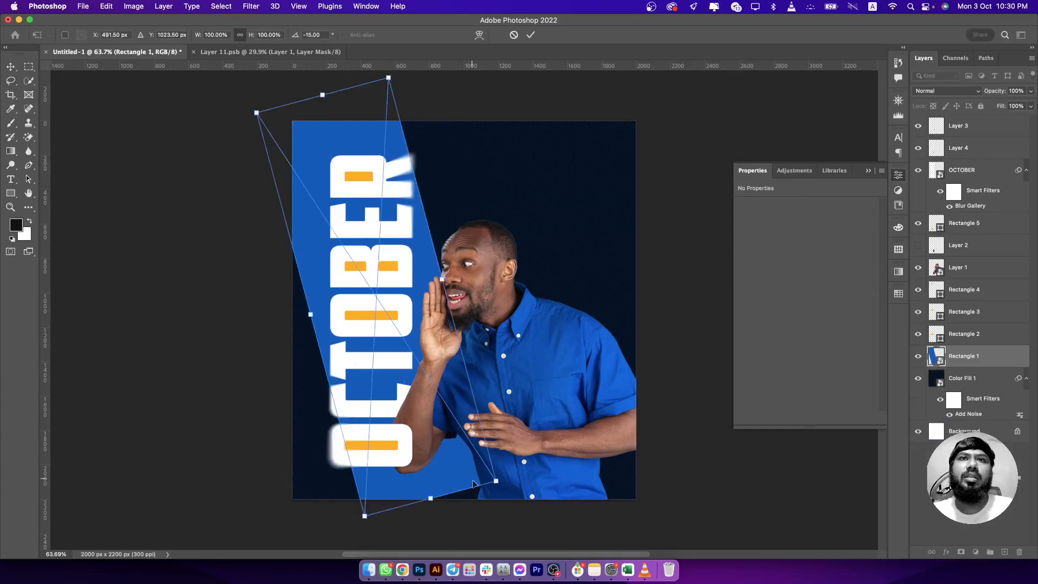
drag(495, 483, 577, 506)
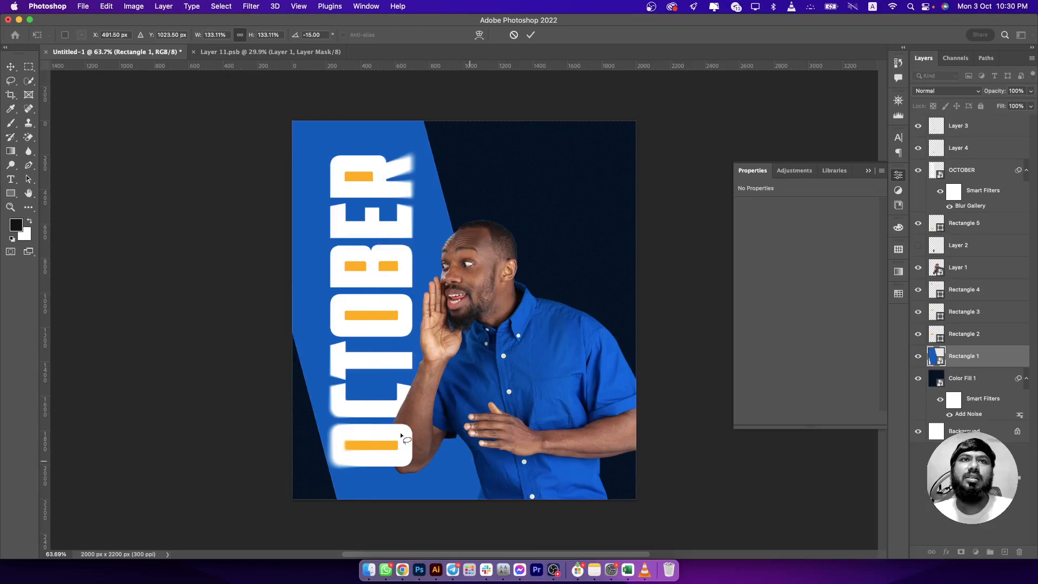
key(l)
key(super+t)
drag(404, 376, 421, 452)
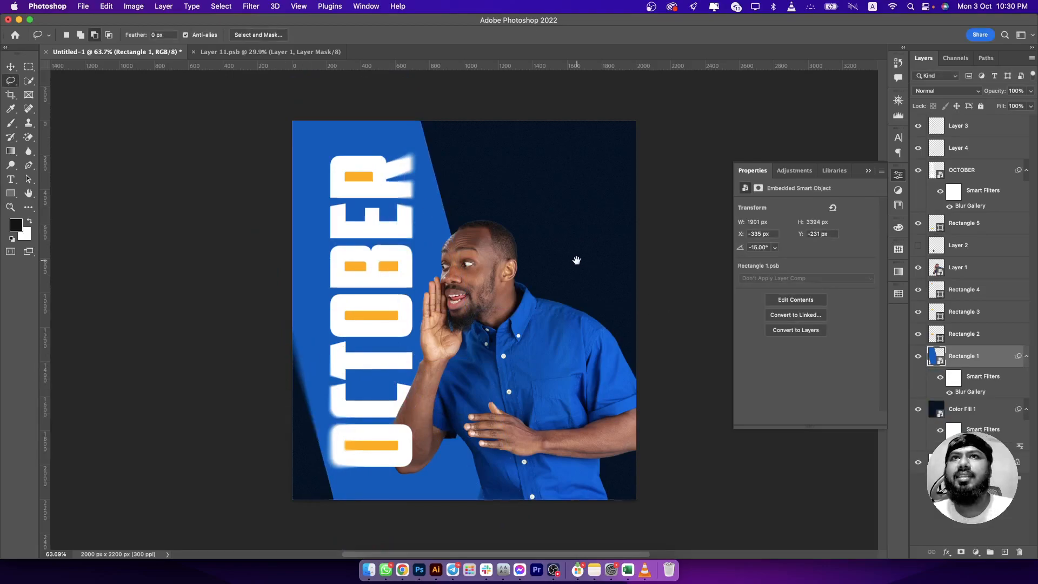
Step: Draw a 30 px circle in the navy area above the man's head and fill it with the strip's blue #005bbb
drag(574, 260, 572, 276)
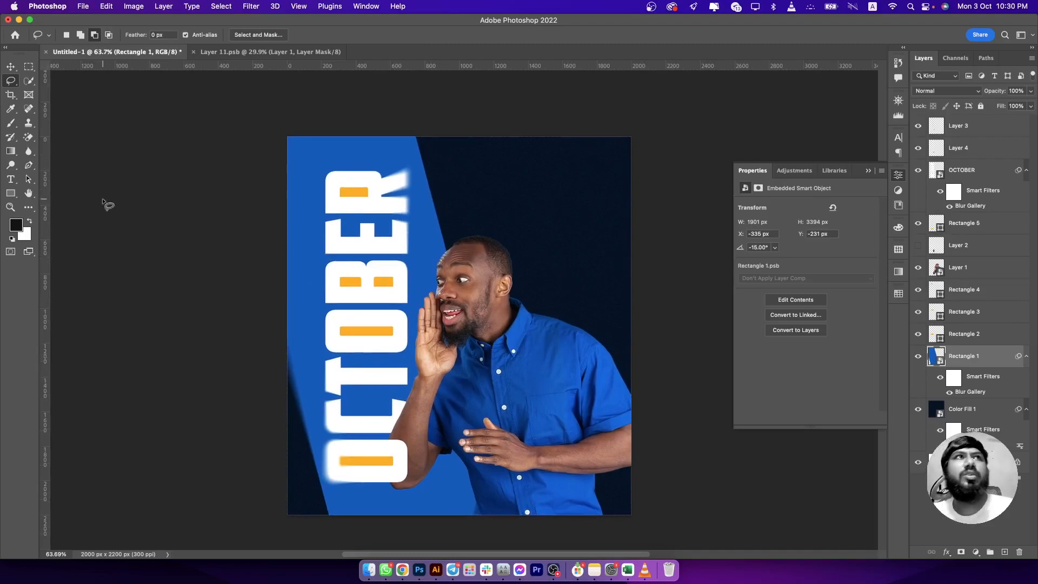
click(11, 194)
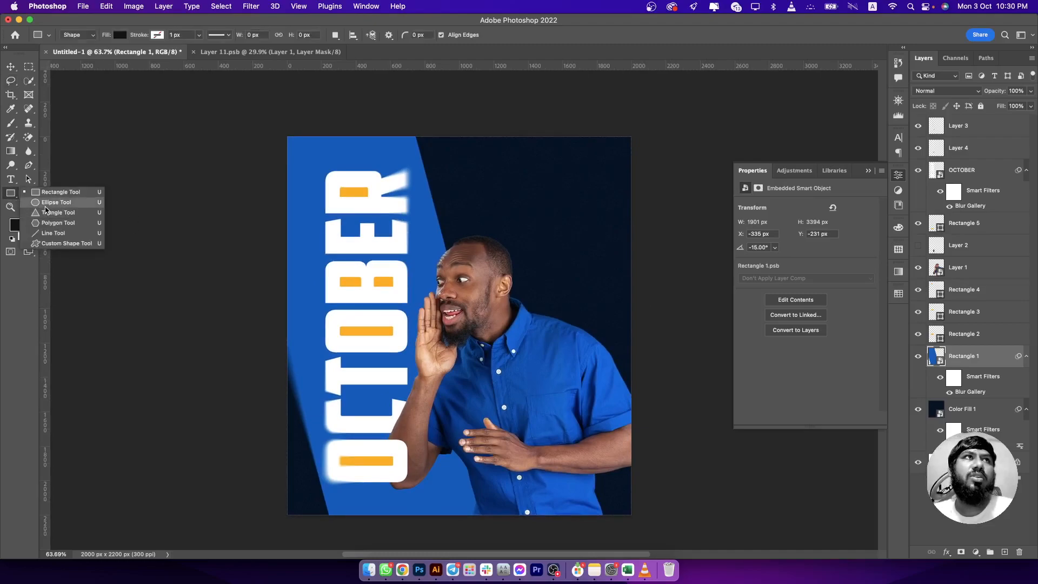
click(51, 202)
drag(501, 183, 511, 193)
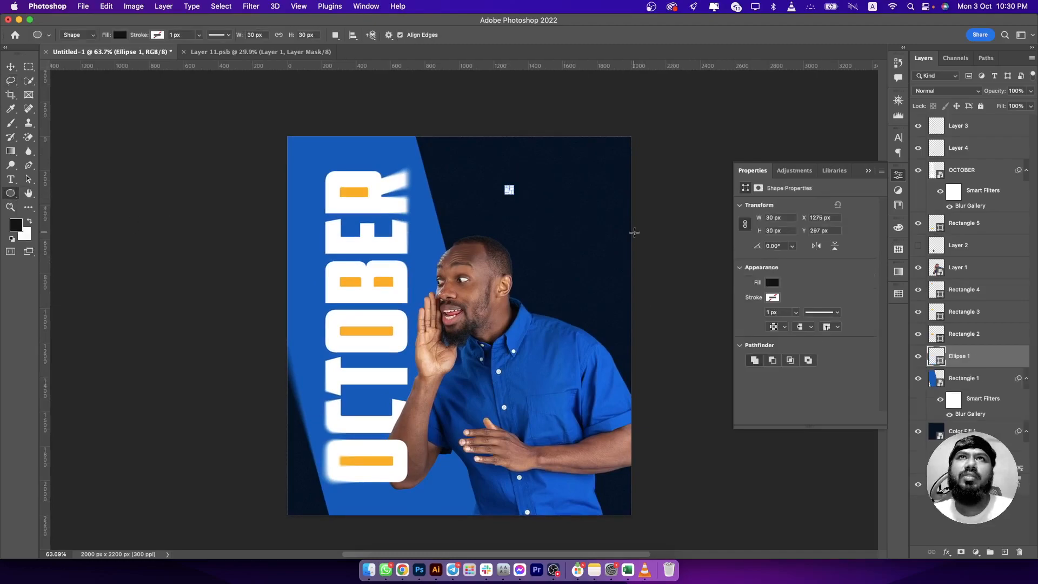
double_click(935, 361)
click(332, 160)
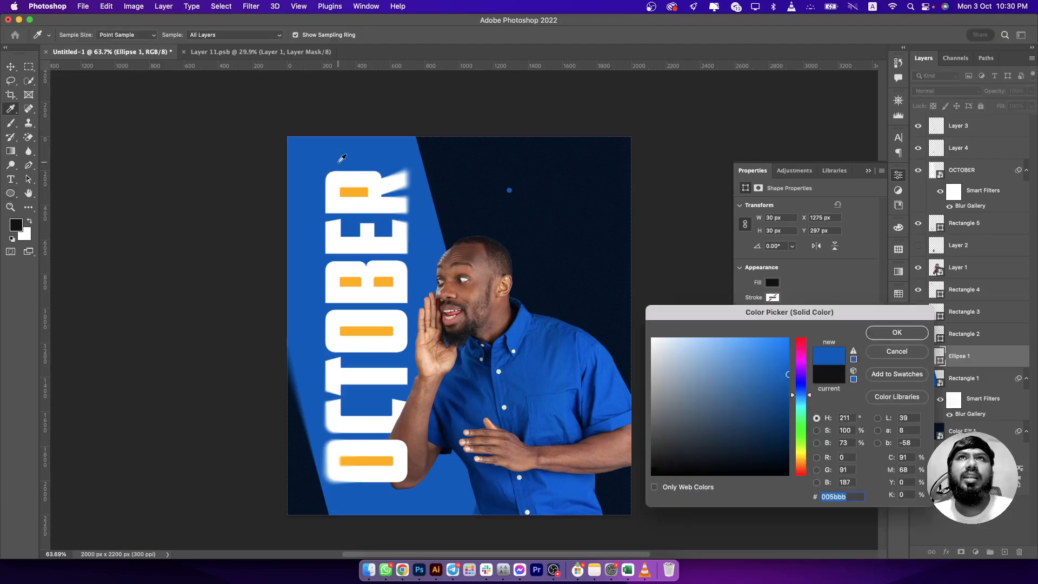
click(897, 332)
Step: Duplicate the blue circle, scale the copy to about 209% and place it above the man's shoulder
key(v)
key(super+j)
key(super+t)
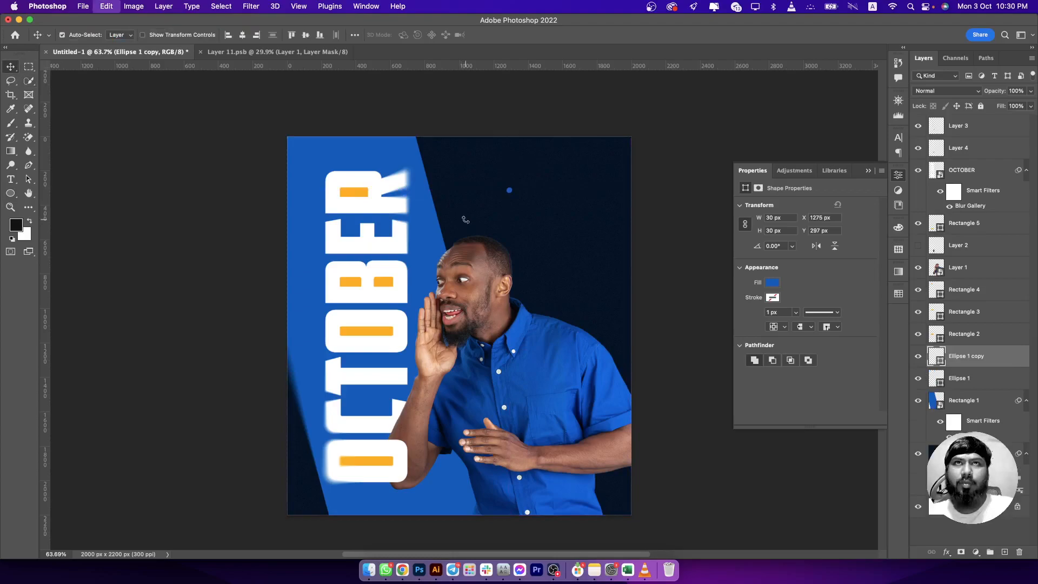
drag(512, 193, 518, 198)
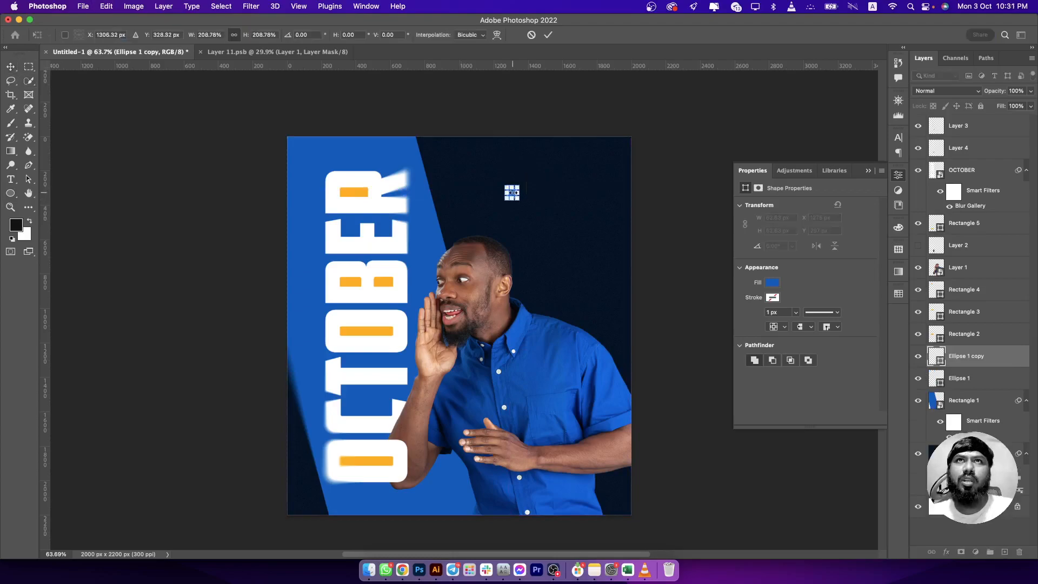
key(Return)
drag(565, 172, 614, 265)
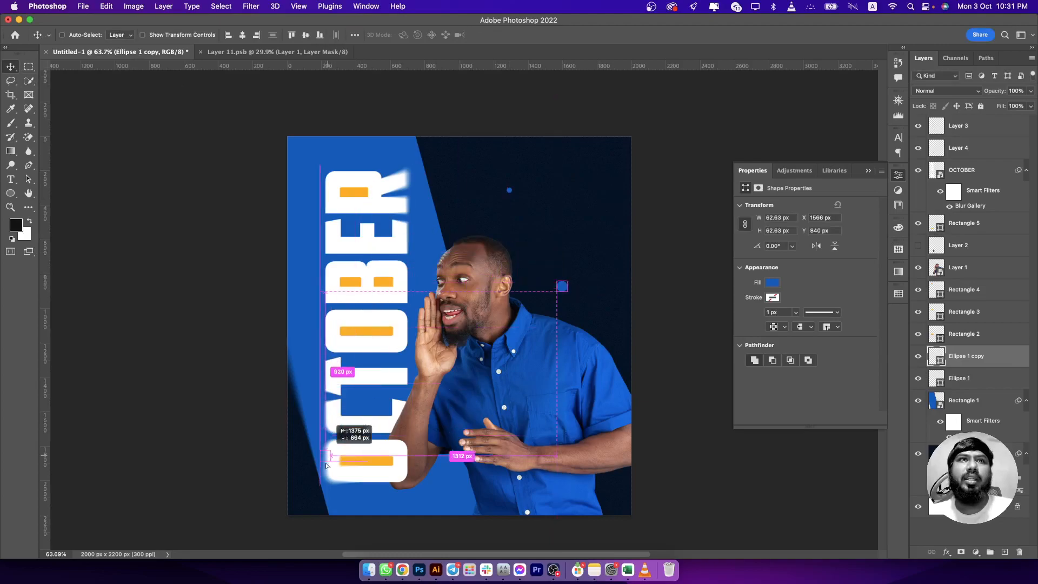
Step: Duplicate the larger blue circle into the poster's upper-right area and shrink the copy to about 28%
drag(562, 286, 600, 171)
key(super+t)
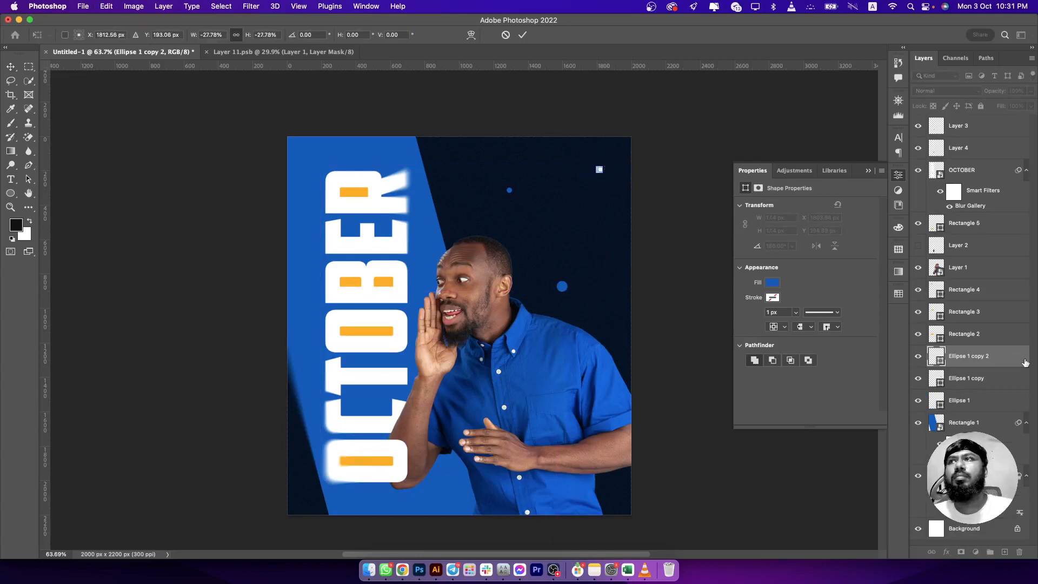
click(981, 334)
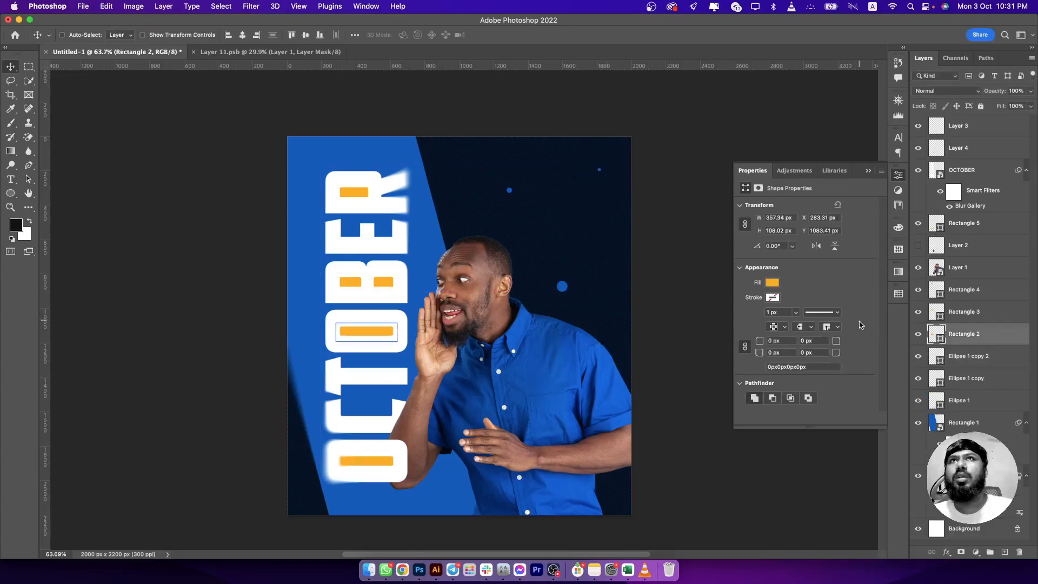
Step: Duplicate the tiny blue dot to just above the large blue circle and recolor the copy with the rectangles' orange #ffae00
click(970, 355)
drag(598, 172, 563, 242)
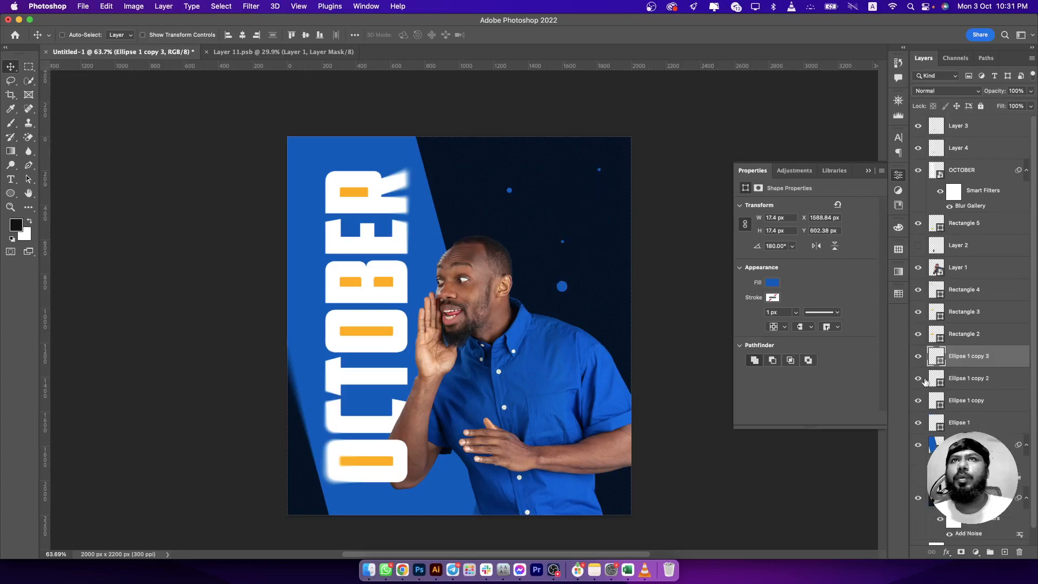
double_click(941, 355)
click(389, 332)
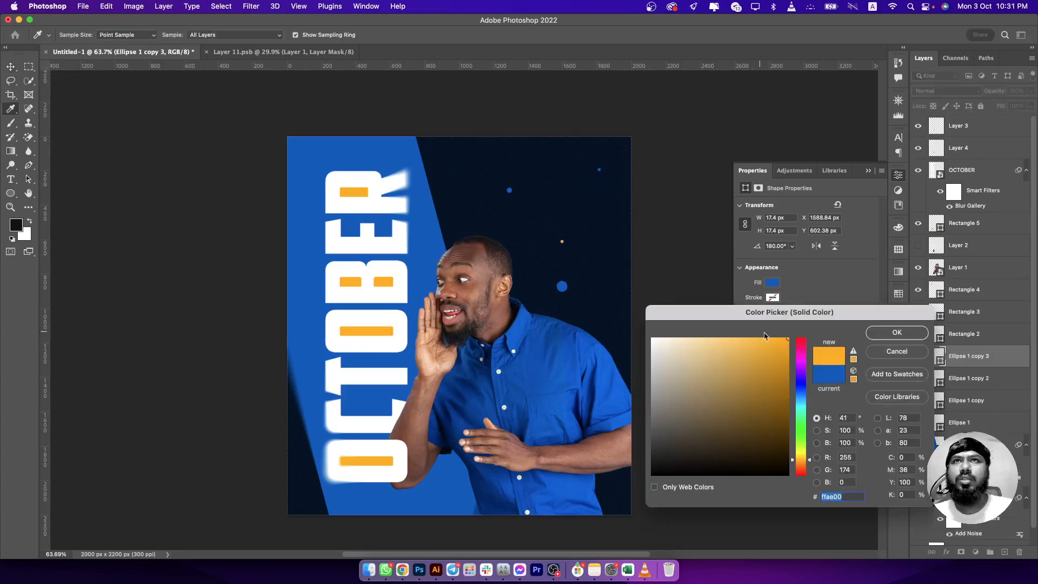
click(897, 333)
Step: Scatter four copies of the orange dot around the poster and enlarge the one above the man's head to about 222%
drag(562, 241, 524, 230)
key(super+t)
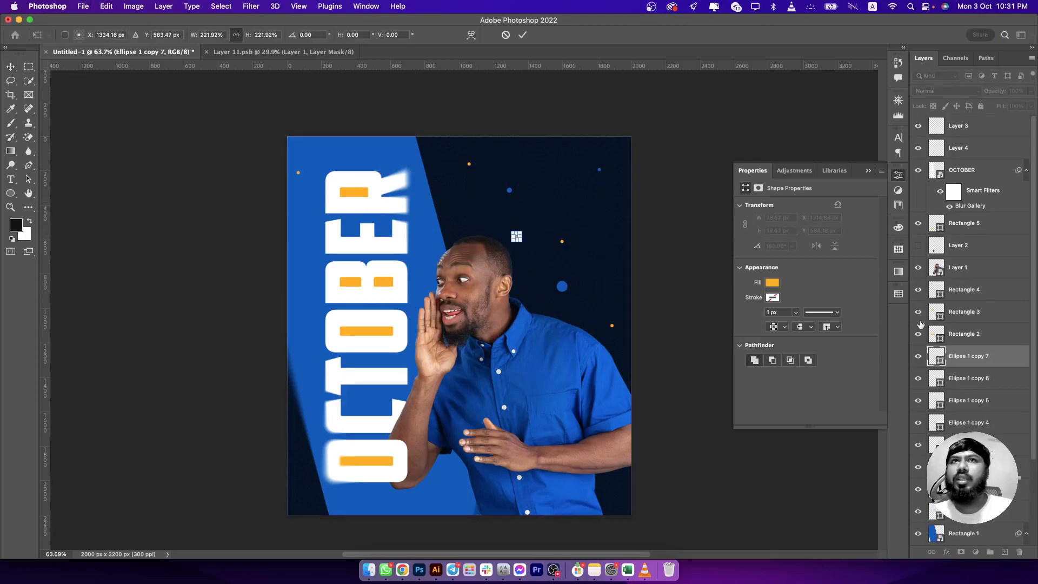
click(963, 334)
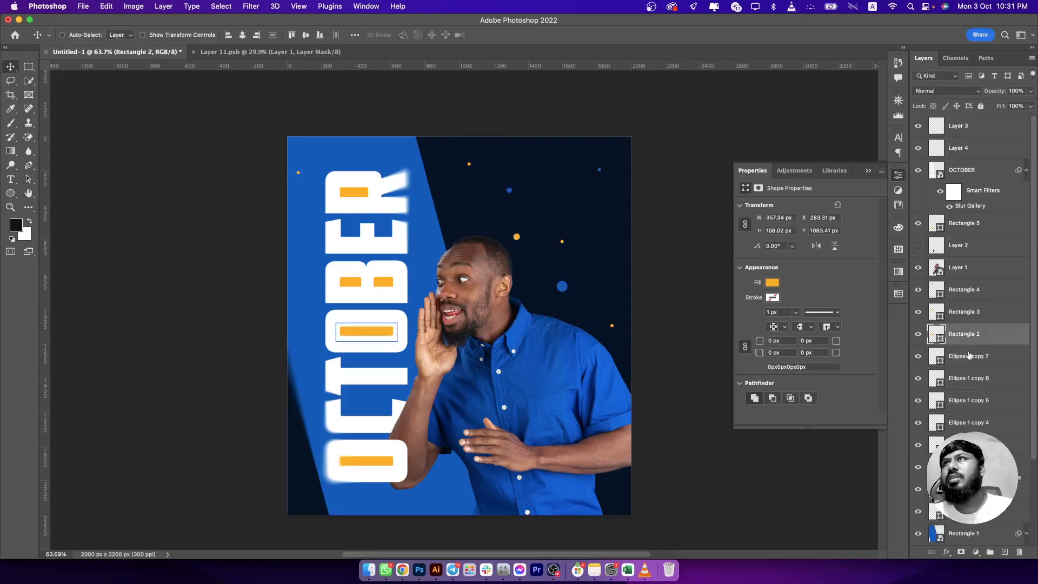
Step: Open the man's Layer 1 in the Camera Raw Filter and set Temperature -7, Exposure +0.70, Contrast +33, Shadows +60 and Blacks -25
click(974, 269)
click(242, 10)
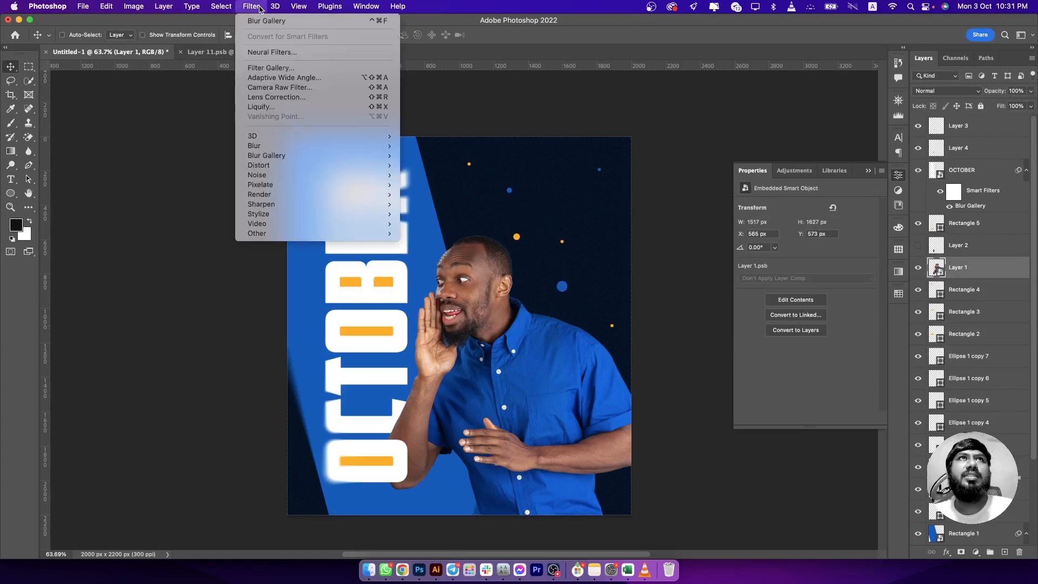
click(503, 194)
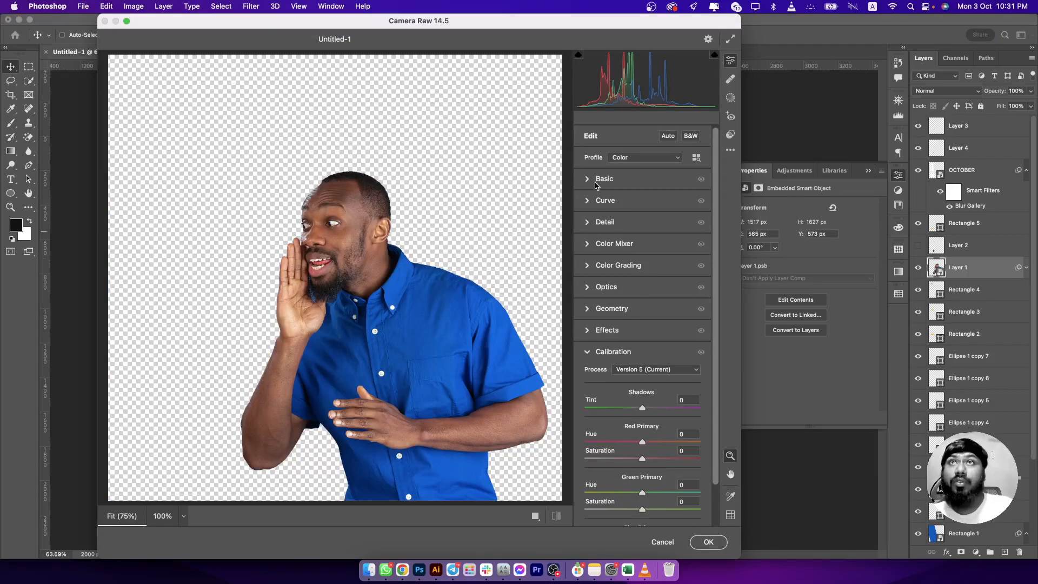
click(594, 179)
drag(644, 226, 638, 224)
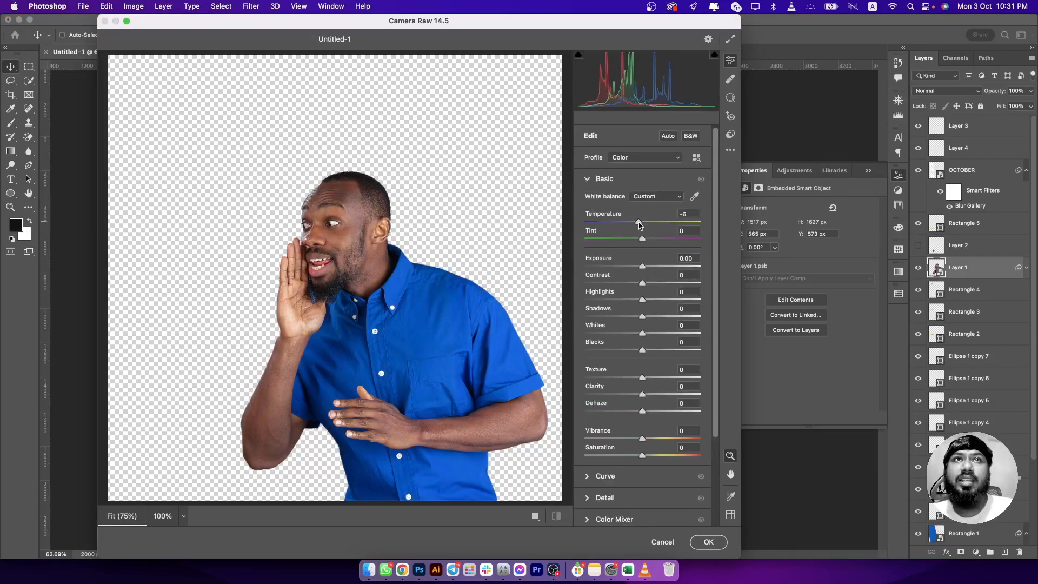
drag(643, 266, 631, 353)
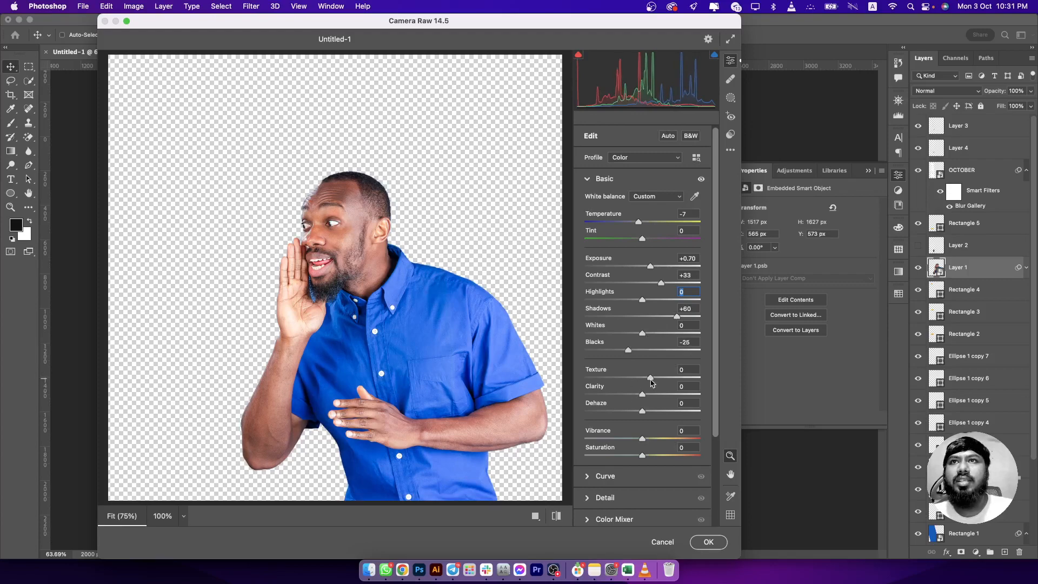
Step: Set the man's Texture to +14, Clarity to +15 and Vibrance to +20 in Camera Raw
drag(643, 394, 654, 435)
scroll(627, 476, down, 2)
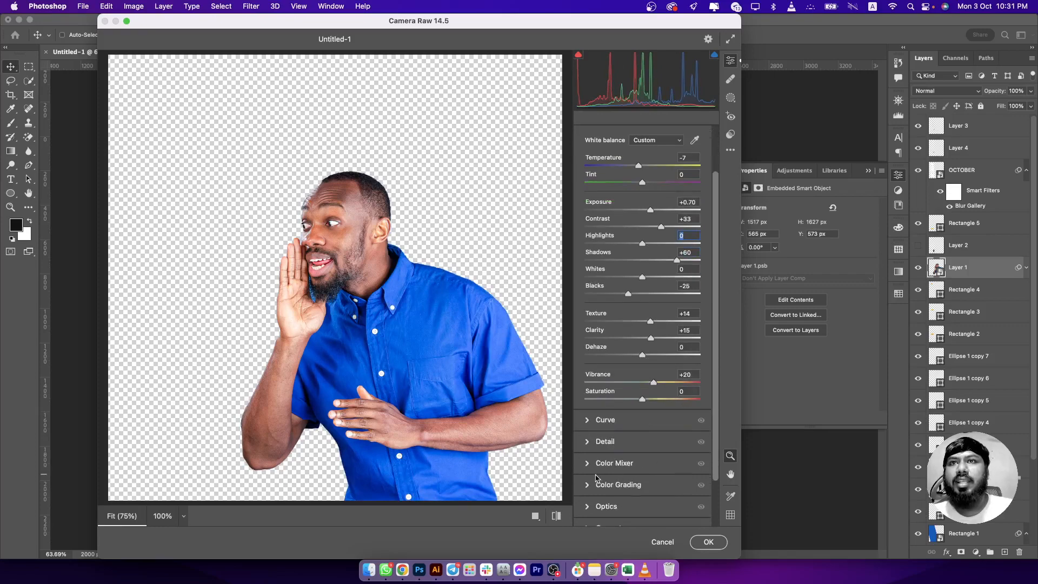
Step: Set the man's Sharpening to 63 and Noise Reduction to 27 in Camera Raw's Detail settings and apply the filter
click(588, 449)
click(634, 249)
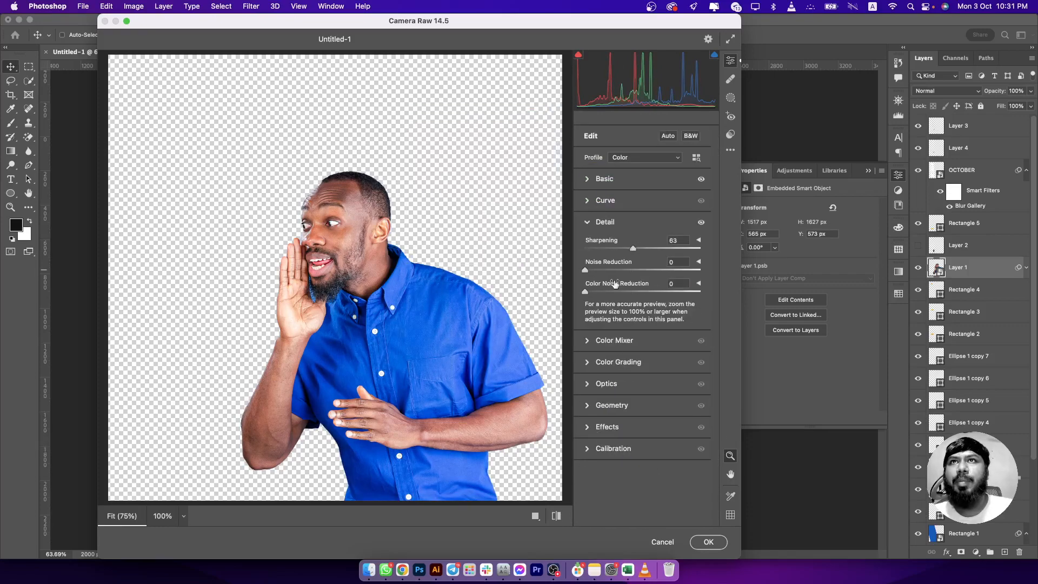
click(616, 272)
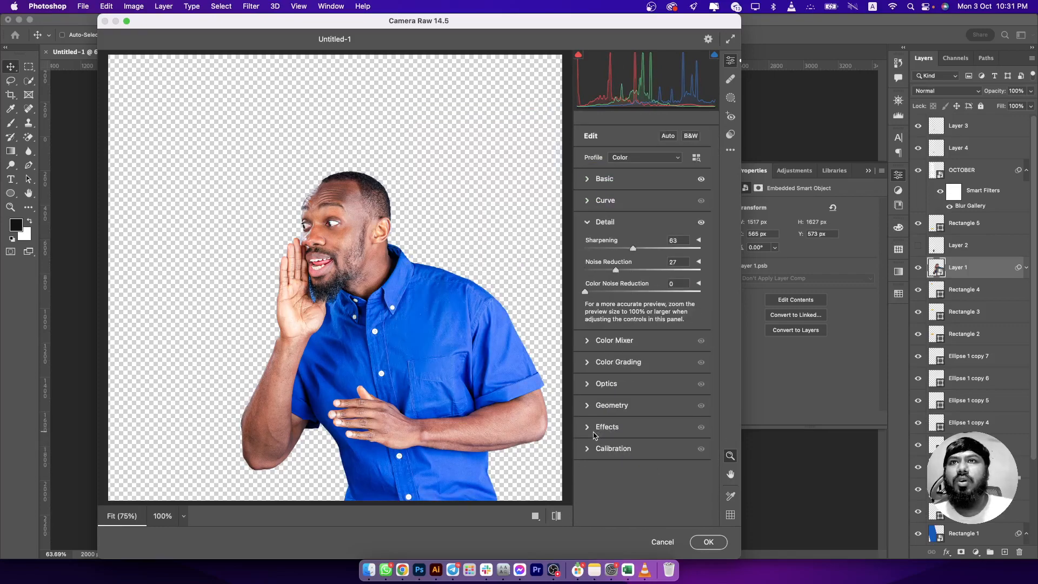
click(709, 542)
mouse_move(528, 251)
mouse_down()
mouse_move(536, 218)
mouse_move(530, 247)
mouse_up()
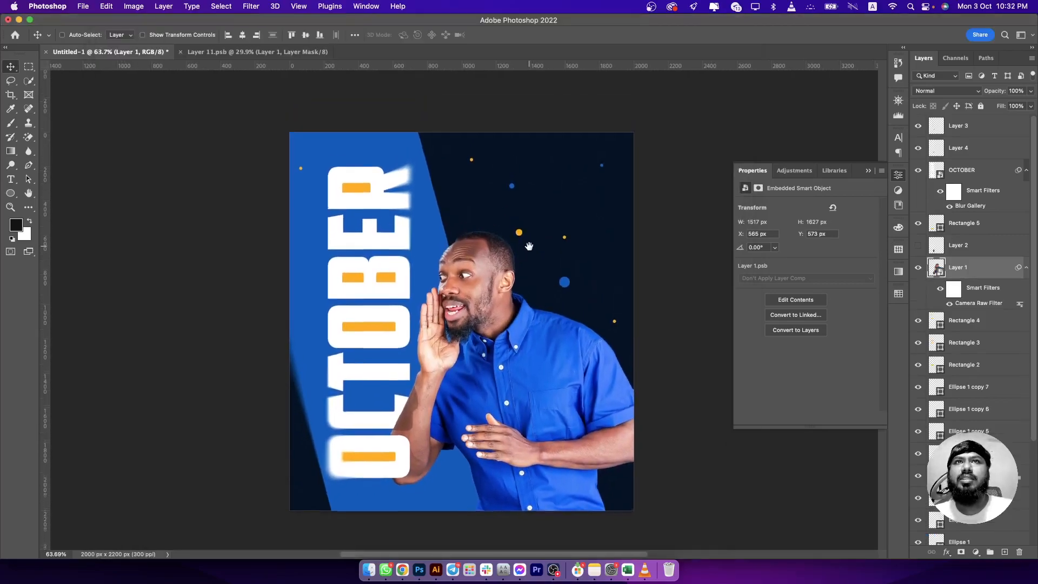
Step: Add a drop shadow to the man's Layer 1 and set the shadow color to black #000000
click(946, 551)
click(963, 529)
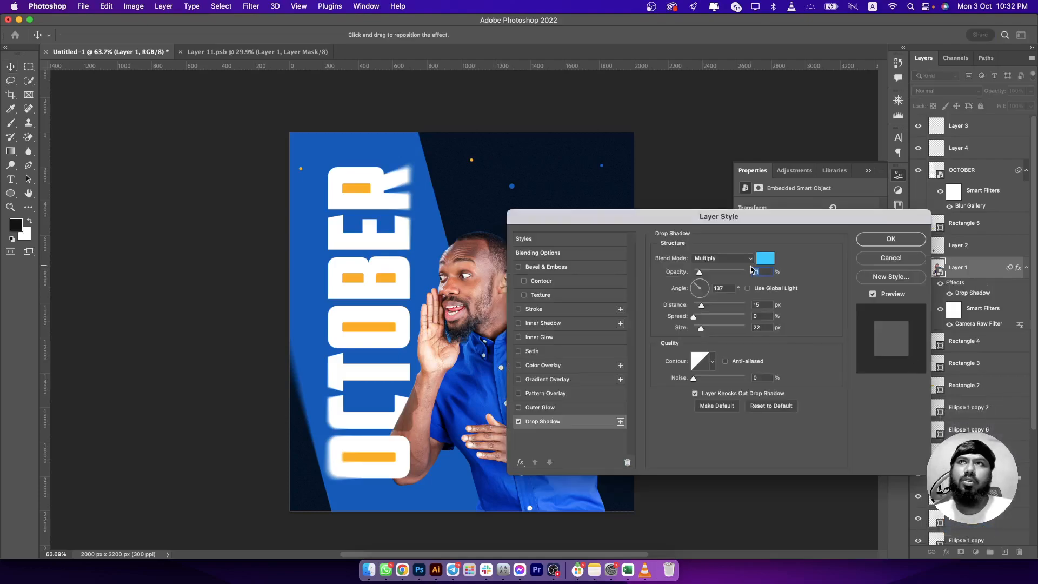
click(765, 259)
click(649, 489)
click(898, 335)
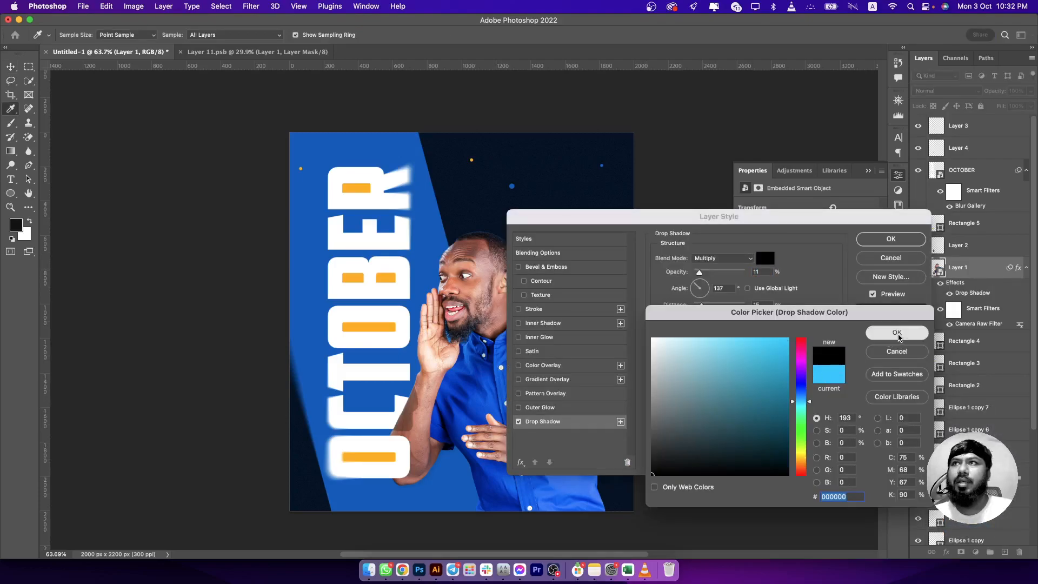
Step: Reset the man's drop shadow to its defaults, enlarge its size to 207 px and adjust its angle and distance
click(772, 405)
click(718, 327)
drag(719, 328, 694, 287)
drag(703, 216, 794, 112)
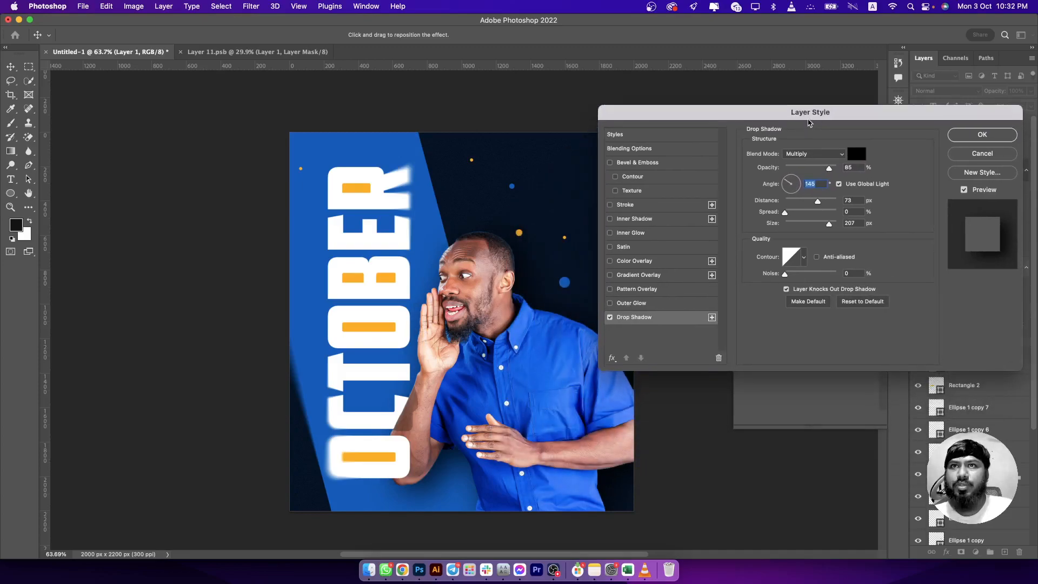
drag(817, 203, 809, 169)
click(954, 141)
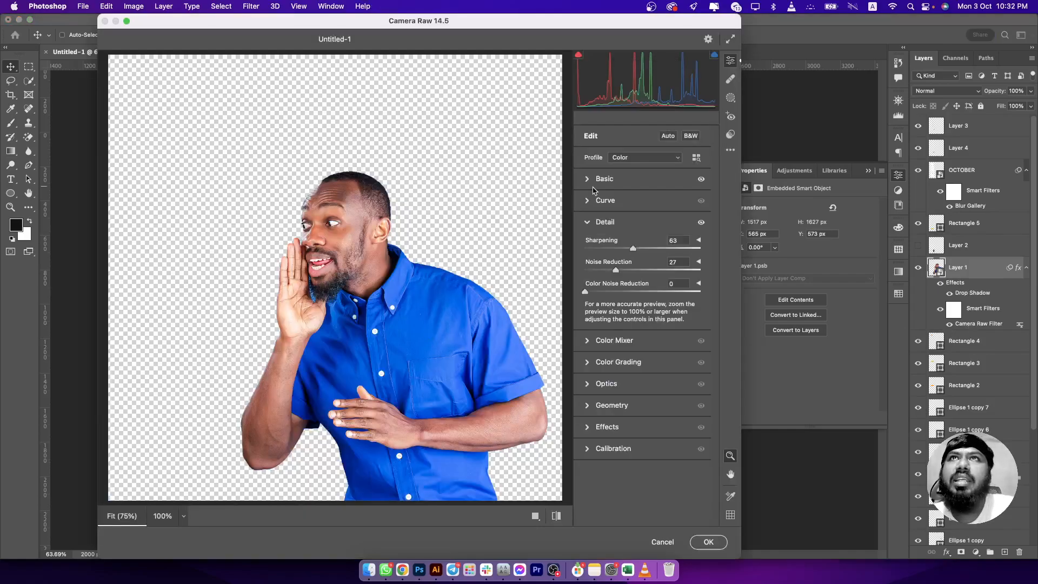
Step: Edit the man's Camera Raw Filter again, setting Highlights to -58 and Whites to -30
click(592, 181)
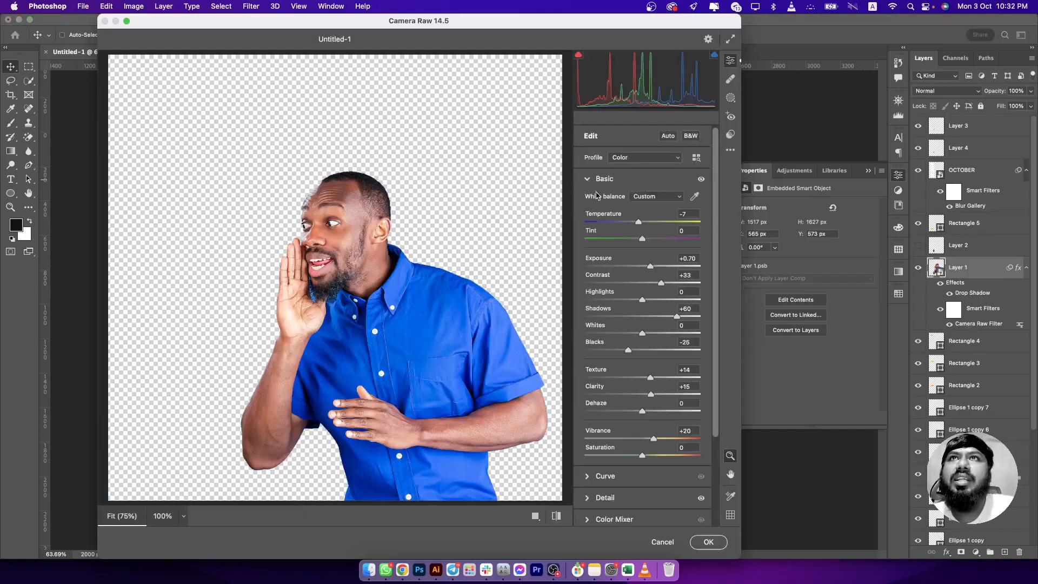
drag(642, 299, 625, 336)
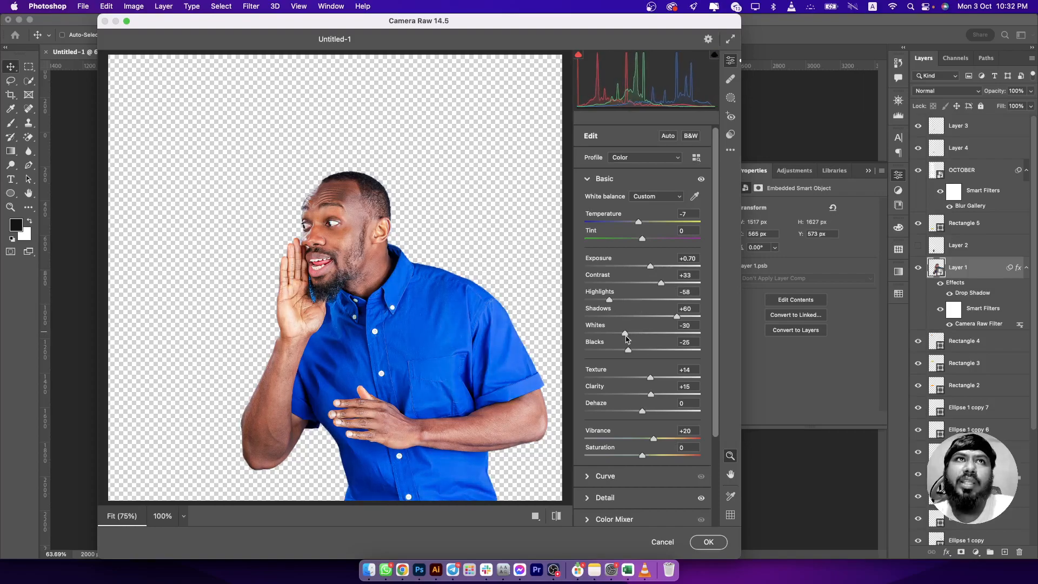
click(704, 542)
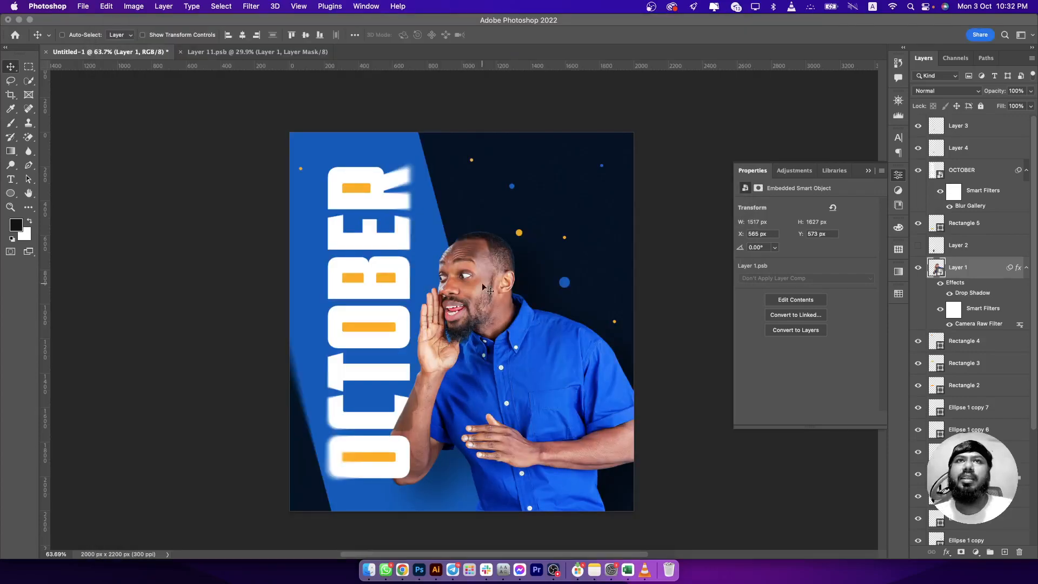
scroll(446, 281, up, 3)
scroll(447, 281, down, 1)
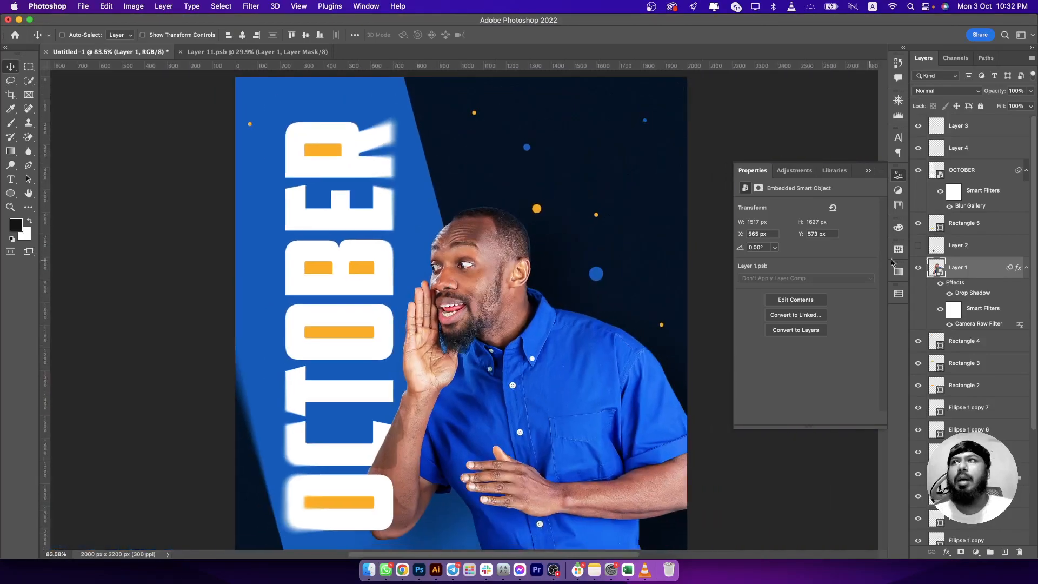
Step: Create a new layer above Layer 3 and sample the shirt's bright blue #0072ff as the foreground color
click(961, 127)
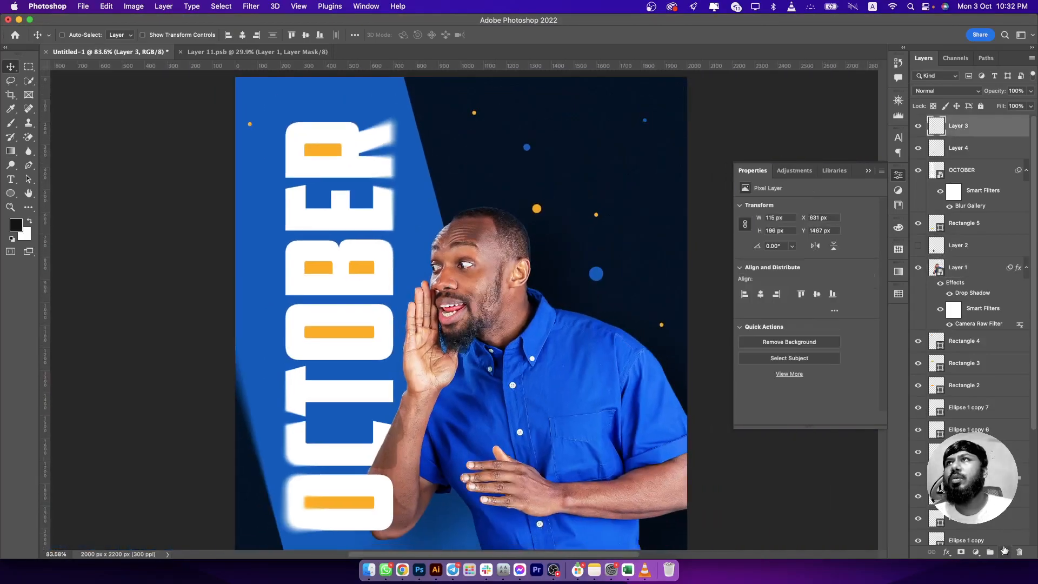
click(1004, 550)
key(i)
click(22, 221)
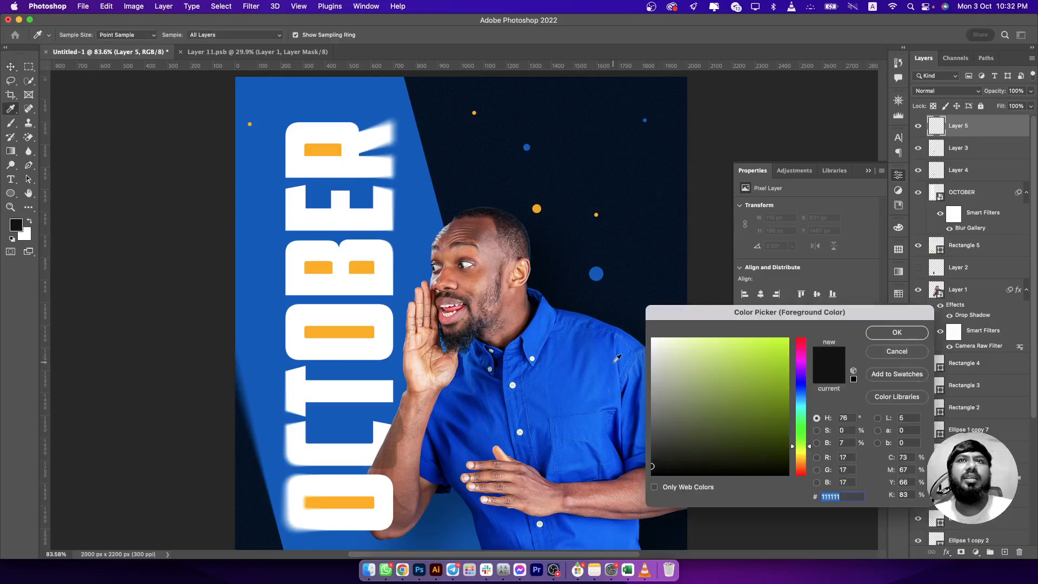
click(552, 334)
click(897, 332)
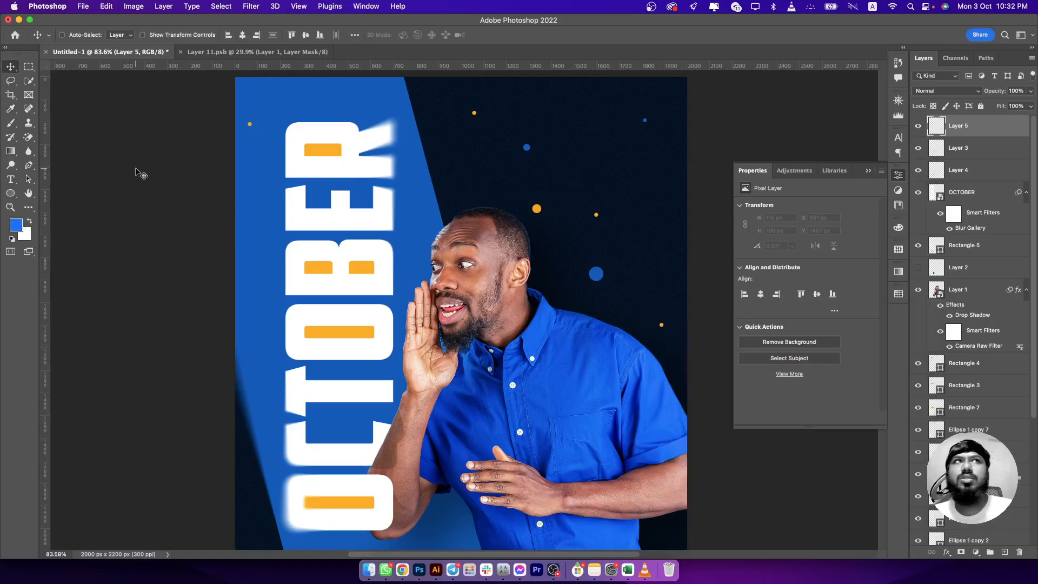
Step: Paint a blue glow over the poster's upper-right area with a soft round brush enlarged to 2100 px
click(16, 124)
click(79, 35)
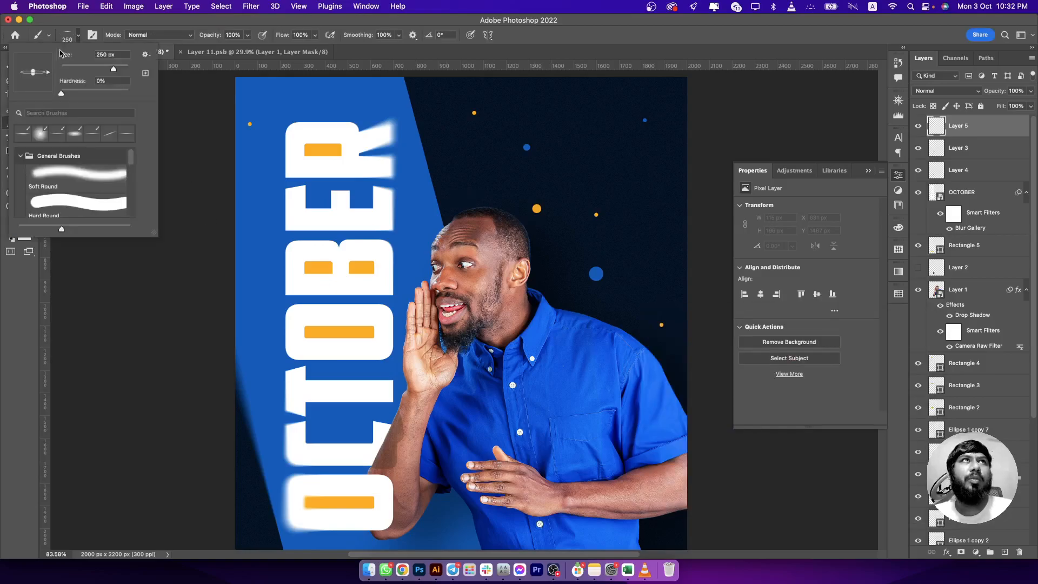
mouse_move(33, 67)
mouse_down()
mouse_move(52, 73)
mouse_move(39, 59)
mouse_up()
click(74, 37)
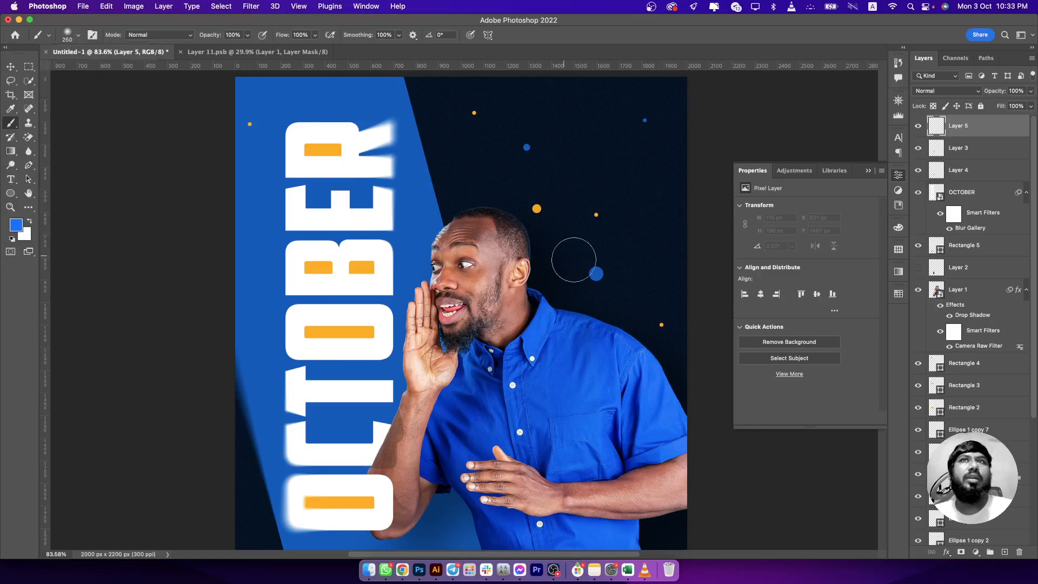
key(bracketright)
key(bracketright)
key(bracketright)
key(bracketright)
key(bracketright)
key(bracketright)
key(bracketright)
key(bracketright)
key(bracketright)
key(bracketright)
key(bracketright)
key(bracketright)
key(bracketright)
key(bracketright)
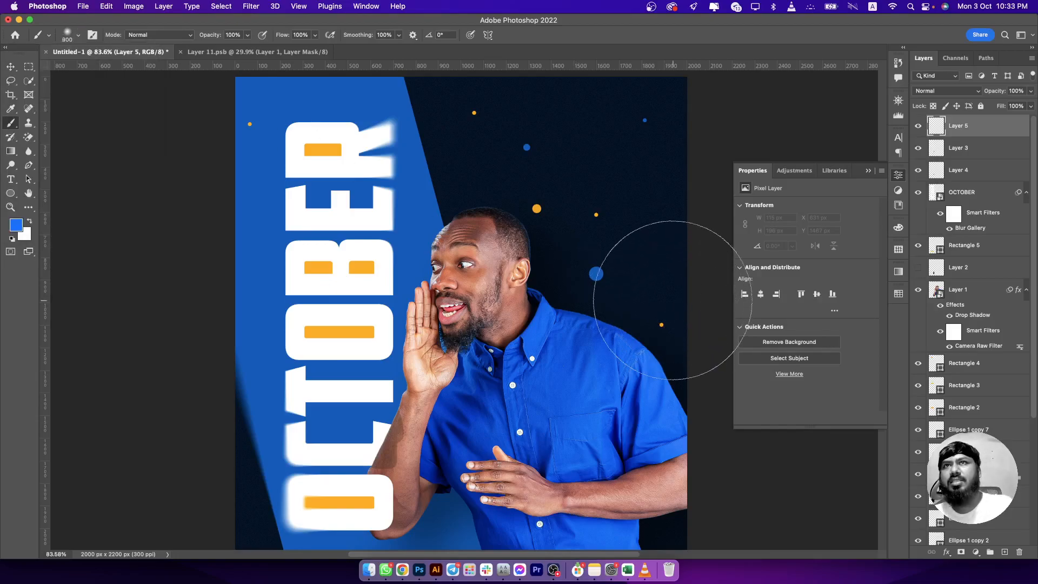
key(bracketright)
key(bracketright)
key(bracketright)
key(bracketright)
key(bracketright)
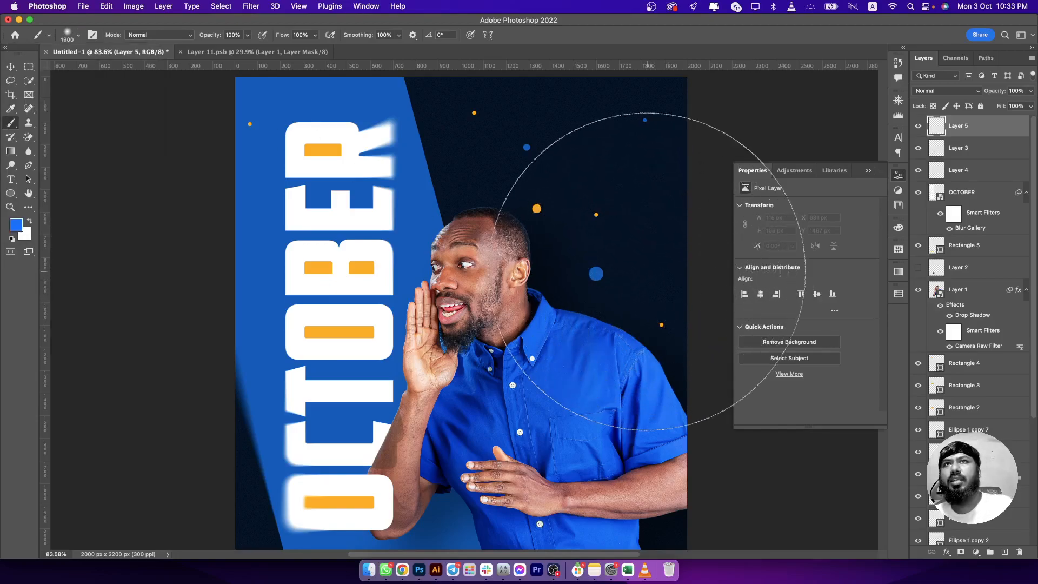
click(597, 219)
Step: Lower the opacity of the blue glow on Layer 5 to 52%
click(1031, 91)
click(1000, 105)
drag(1000, 106, 1006, 104)
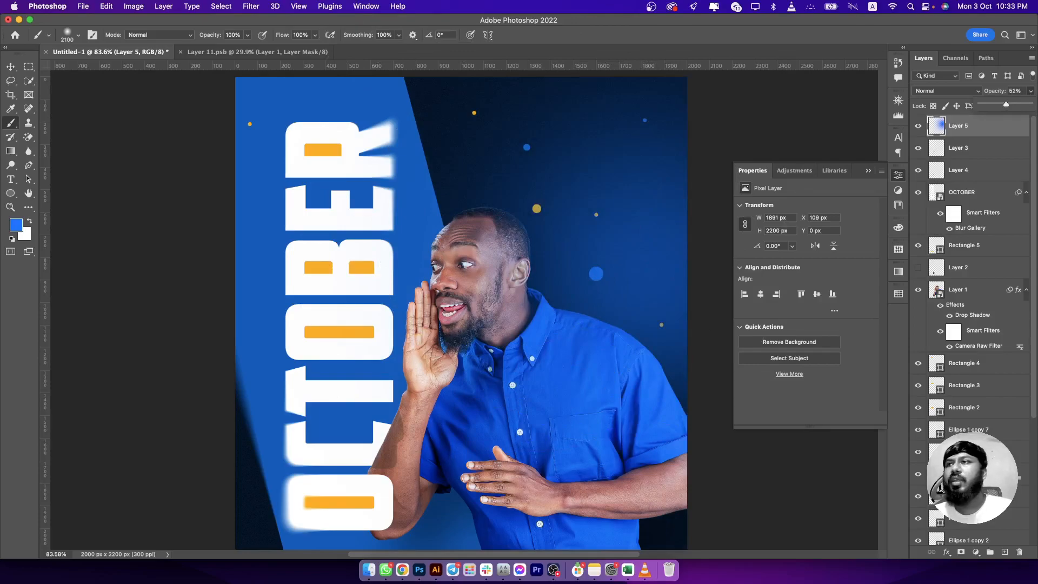
Step: Create a new layer between Layer 1 and Rectangle 4 and sample the lettering's orange #faad05 for the brush
click(955, 361)
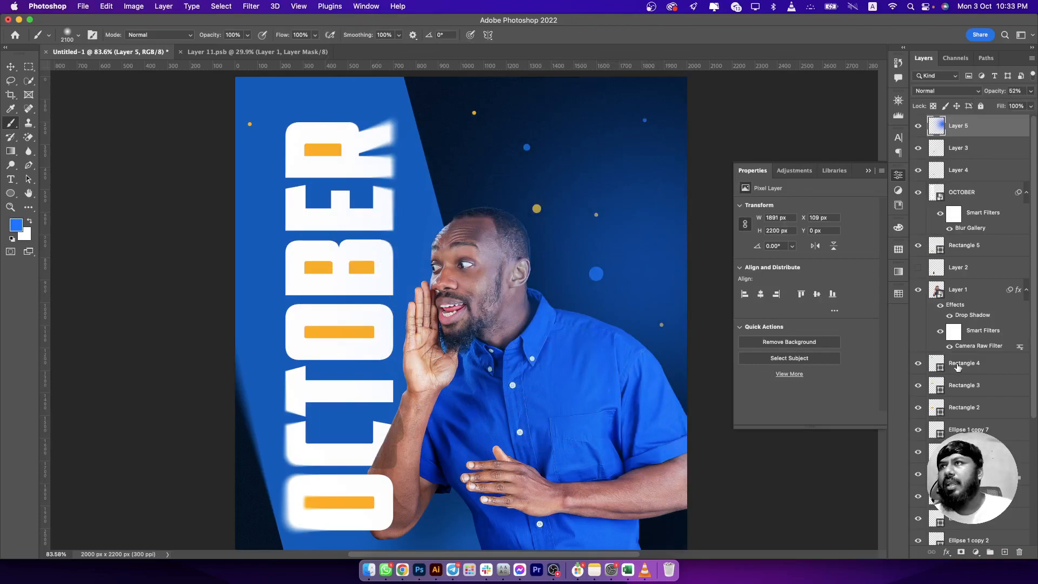
click(1004, 551)
click(16, 225)
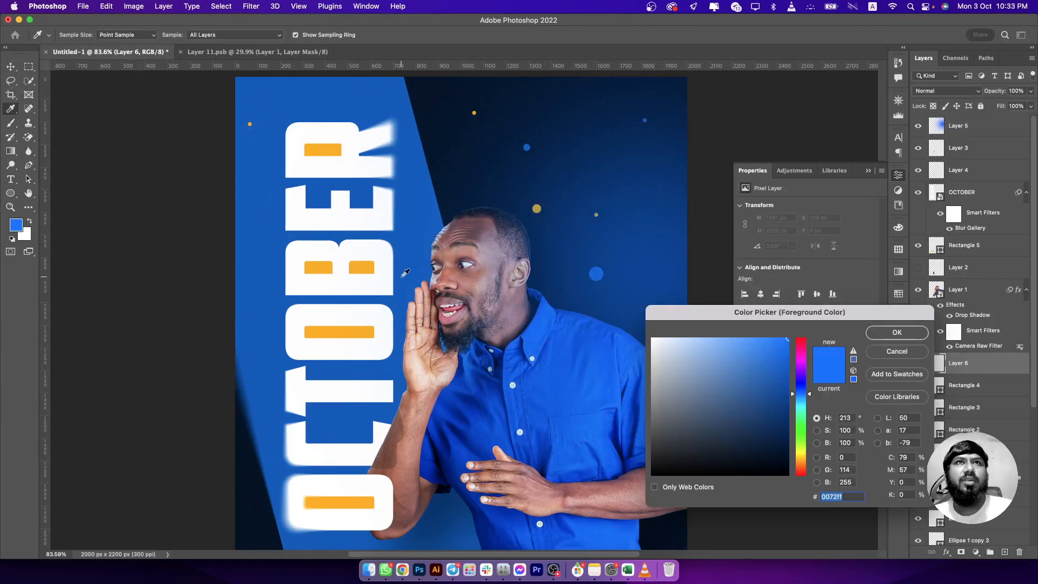
click(379, 263)
click(897, 332)
key(b)
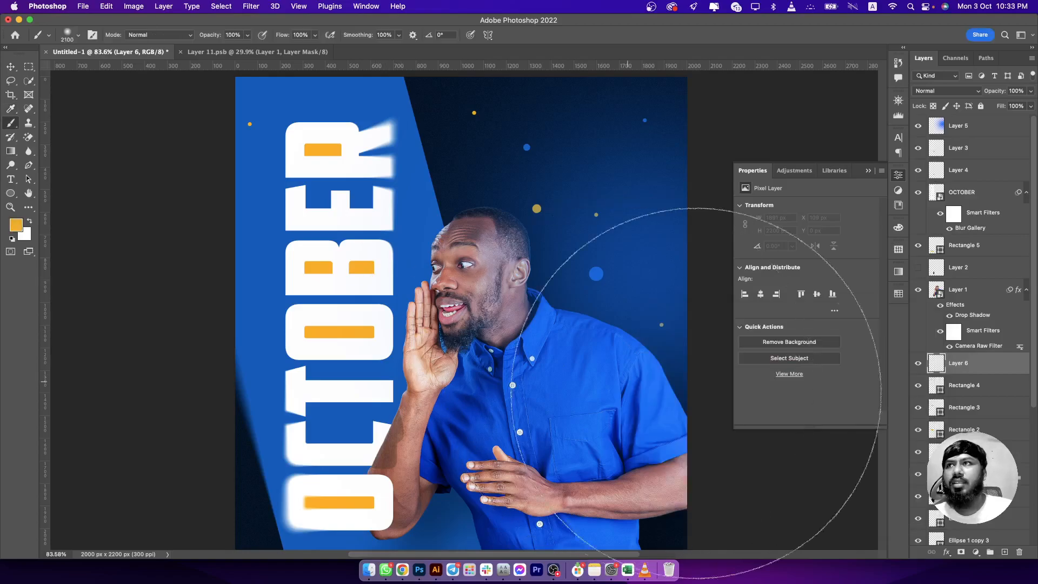
Step: Move the new layer beneath the diagonal strip Rectangle 1 and try a large orange glow behind the man
scroll(934, 435, down, 5)
scroll(966, 338, up, 1)
drag(970, 177, 944, 427)
drag(945, 479, 945, 483)
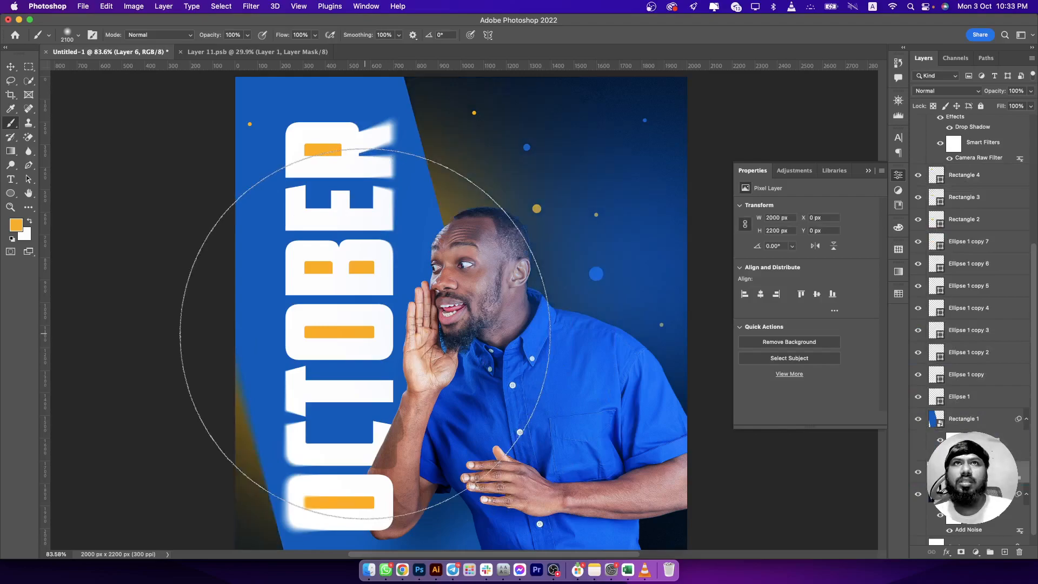
Step: Reduce the brush size and try a smaller orange glow behind the man's head
key(bracketleft)
key(bracketleft)
key(bracketleft)
key(bracketleft)
key(bracketleft)
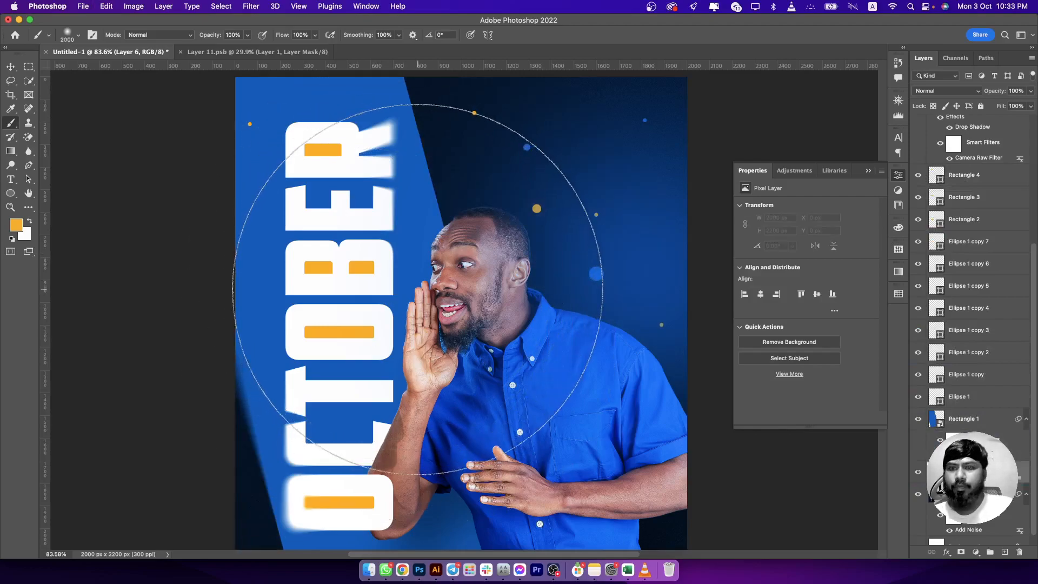
key(bracketleft)
key(bracketleft)
key(bracketleft)
key(bracketleft)
key(bracketleft)
key(bracketleft)
key(bracketleft)
click(458, 281)
scroll(458, 282, down, 5)
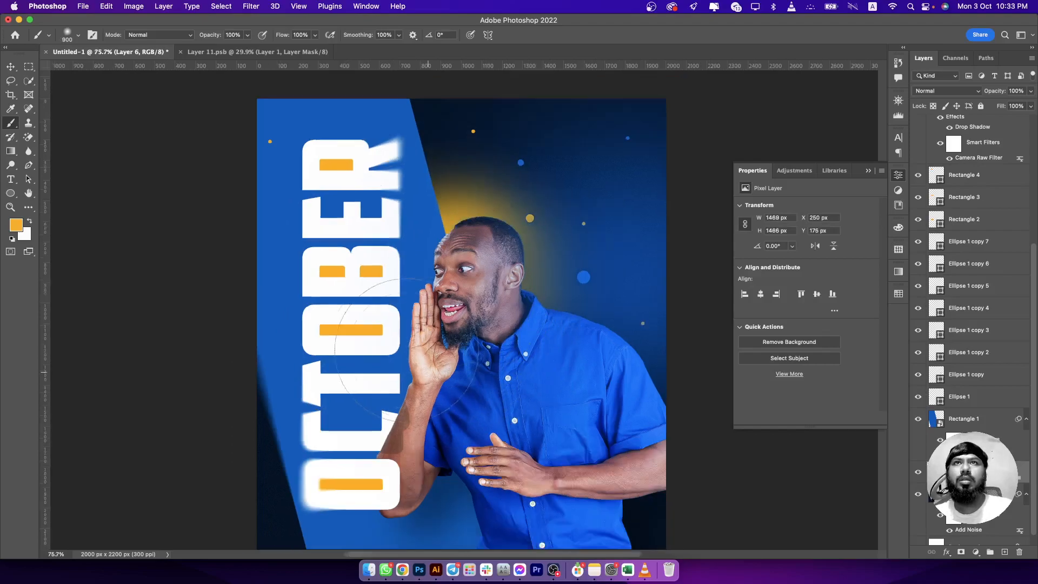
Step: Compare the poster with and without the orange glow and delete its layer
click(920, 468)
click(922, 471)
key(BackSpace)
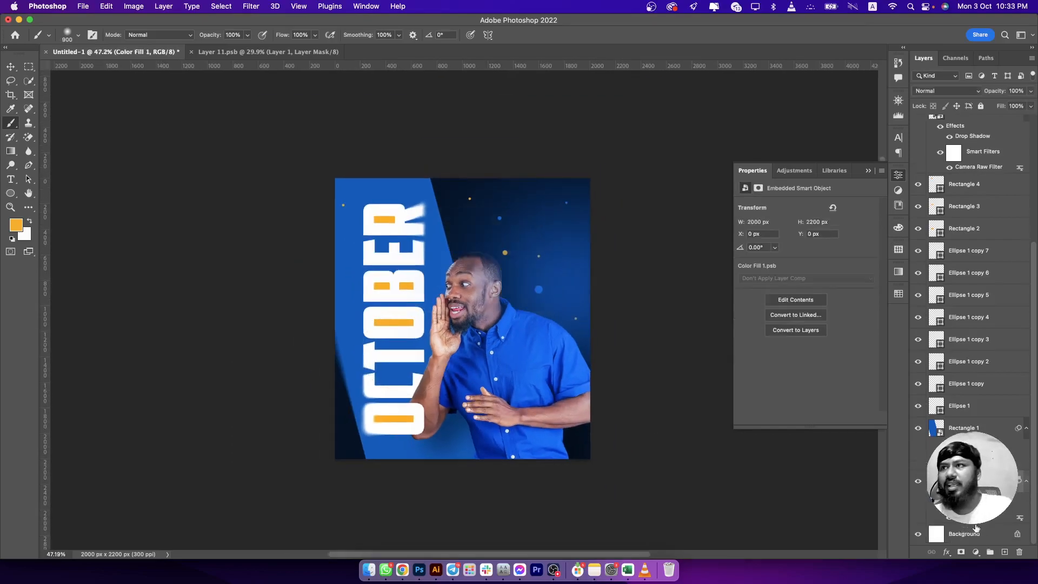
Step: Create a new layer directly above Color Fill 1 and sample the shirt's blue #0063e3 for the brush
click(1006, 552)
click(16, 226)
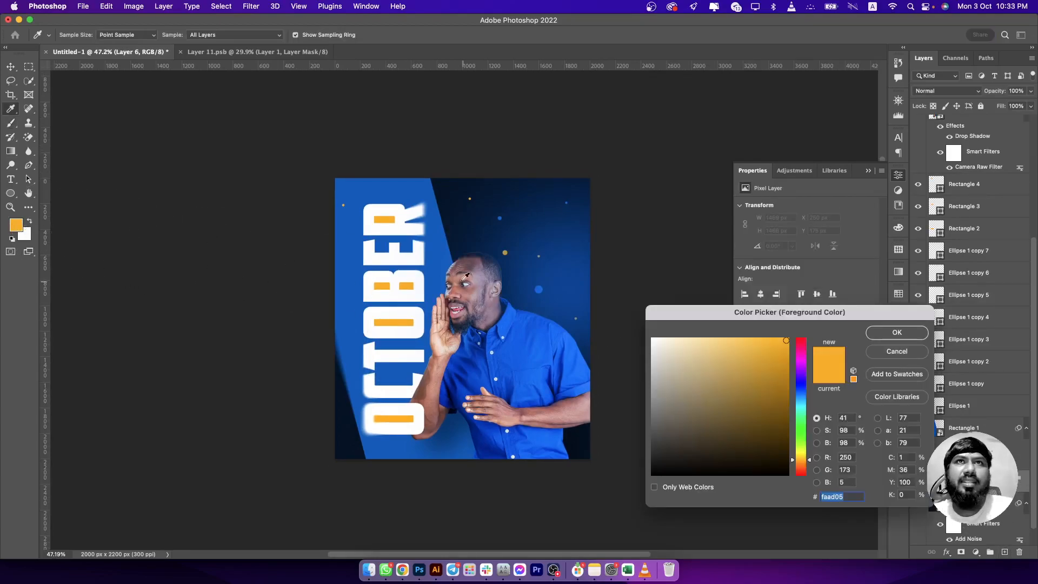
click(540, 332)
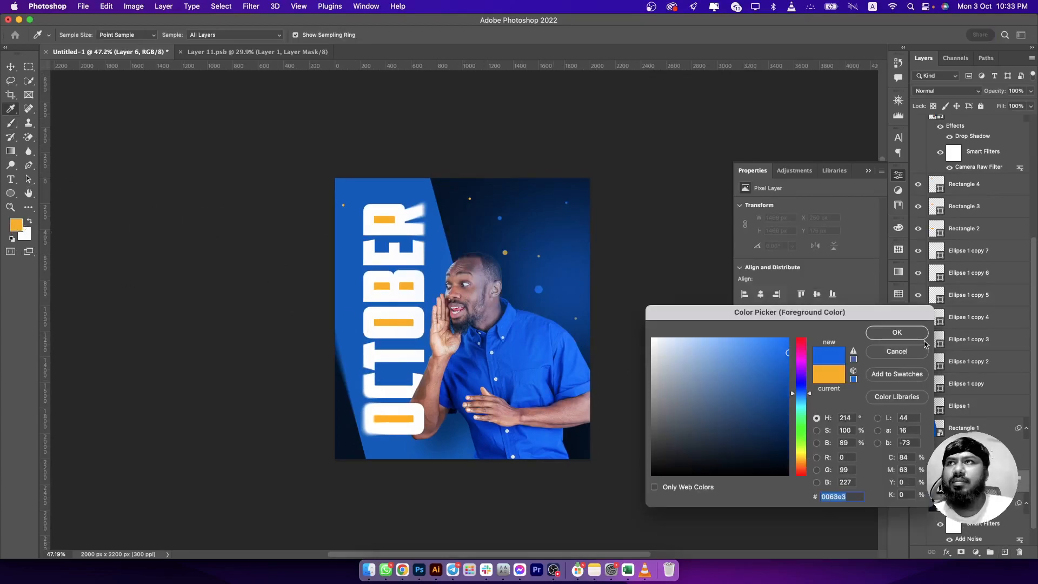
key(Return)
key(b)
Step: Paint a soft blue glow on the new layer behind the man's head and upper body
click(463, 309)
click(466, 267)
key(super+z)
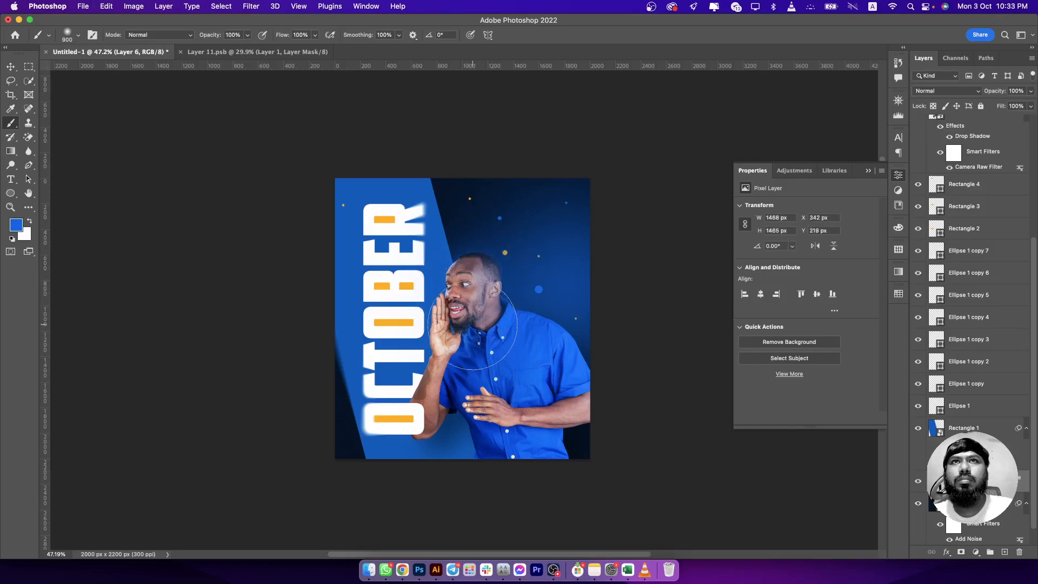
scroll(534, 313, up, 3)
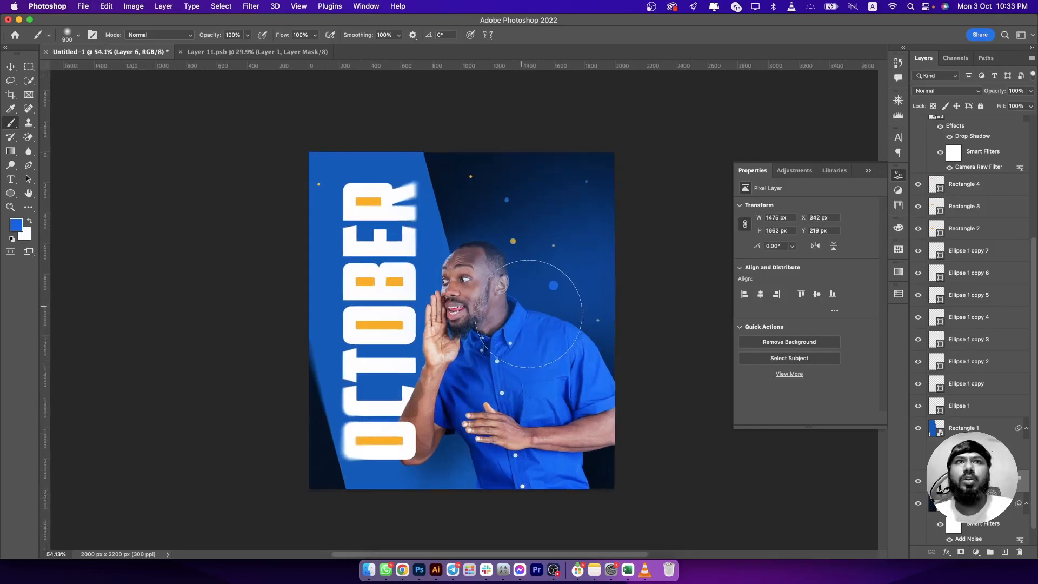
drag(530, 314, 462, 310)
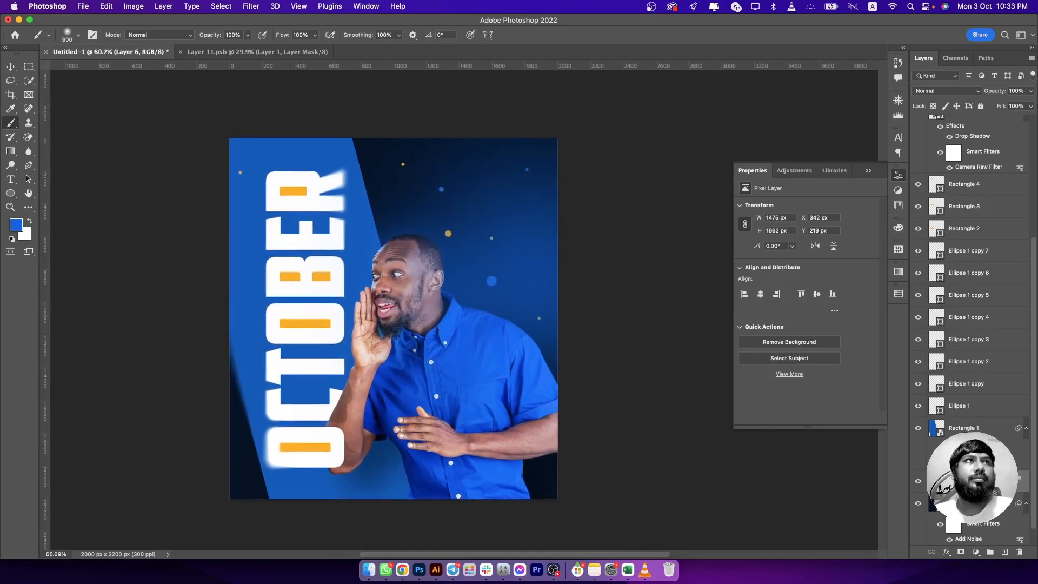
Step: Add the text "PLAN FOR YOUR FUTURE....." above Layer 5, over the dark area above the man's head, in 18 pt American Captain
click(16, 180)
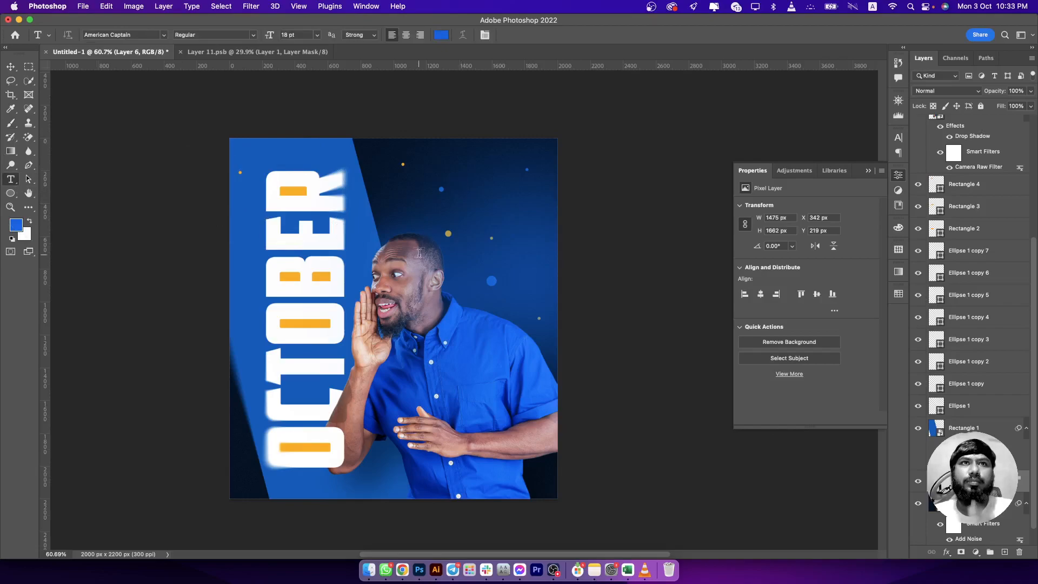
scroll(953, 186, up, 5)
click(959, 127)
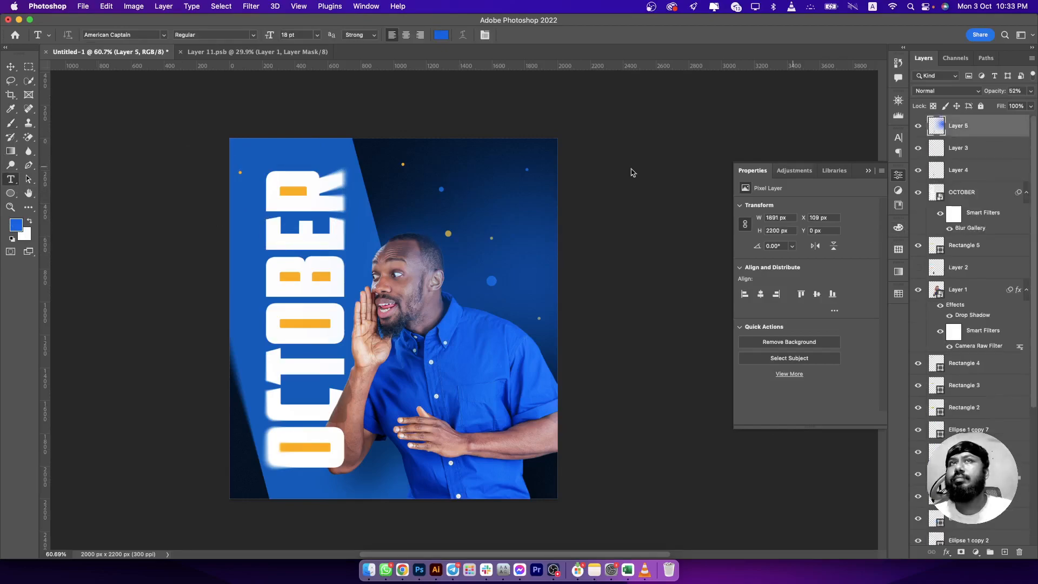
click(418, 174)
text(P)
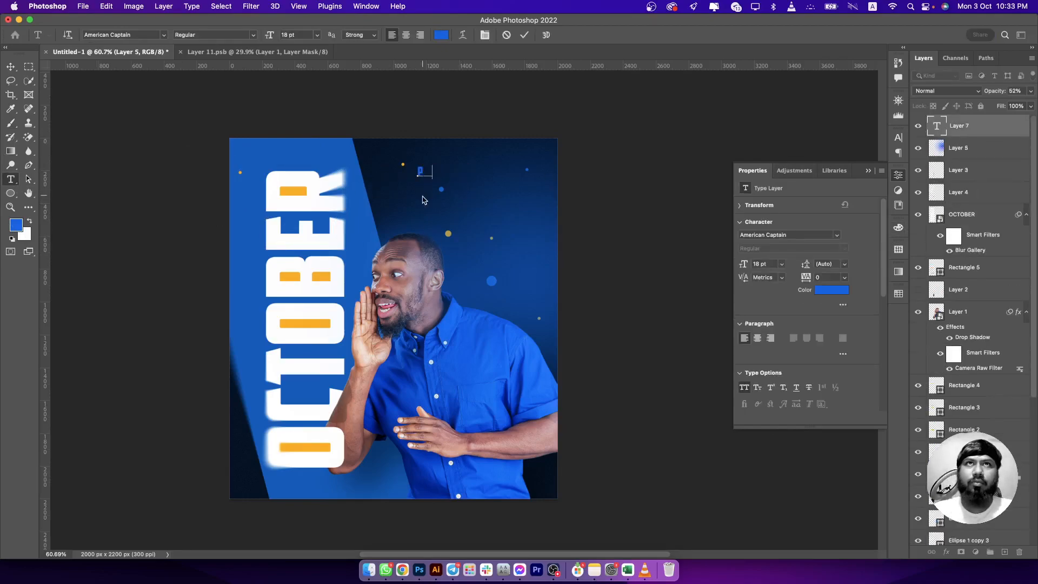
text(LAN FOR YOUR FUTURE.....)
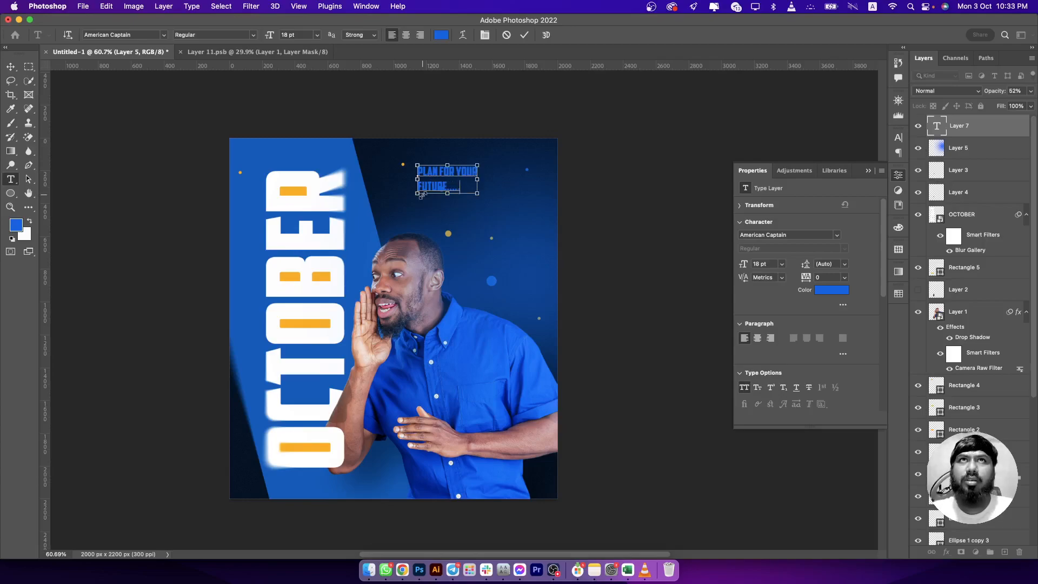
Step: Recolor the whole tagline white, set its leading to 18 pt, and finish editing the text
key(super+a)
click(441, 35)
drag(700, 385, 582, 228)
click(897, 332)
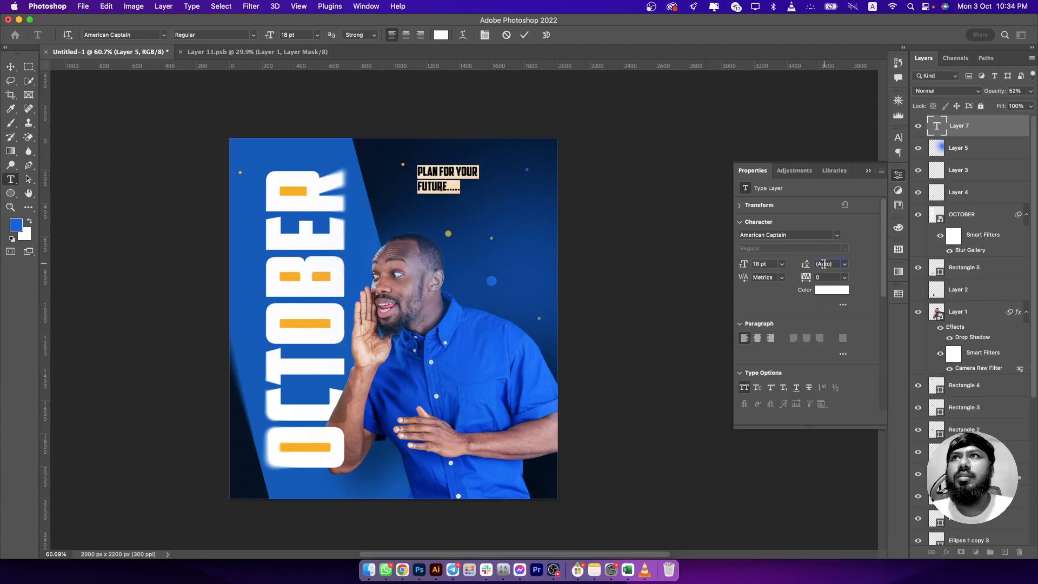
text(18)
key(Return)
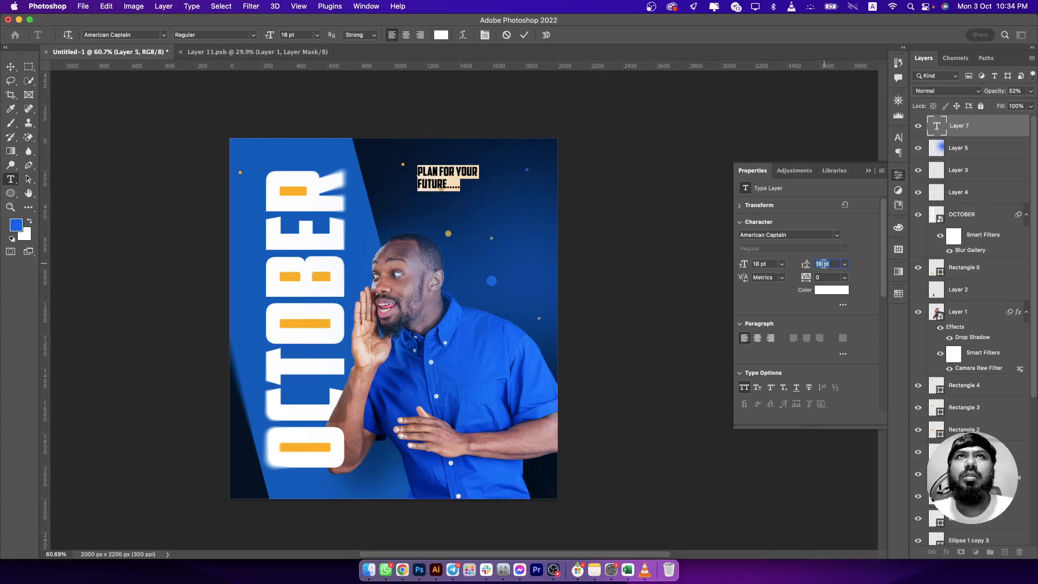
click(10, 66)
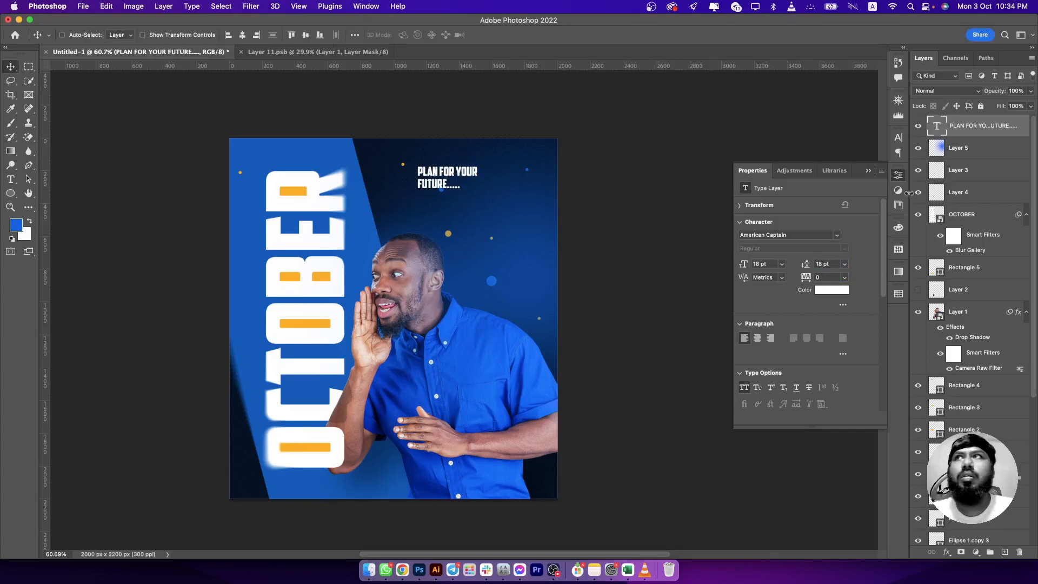
Step: Raise the opacity of the blue glow on Layer 5 to 72%
click(965, 150)
click(1031, 91)
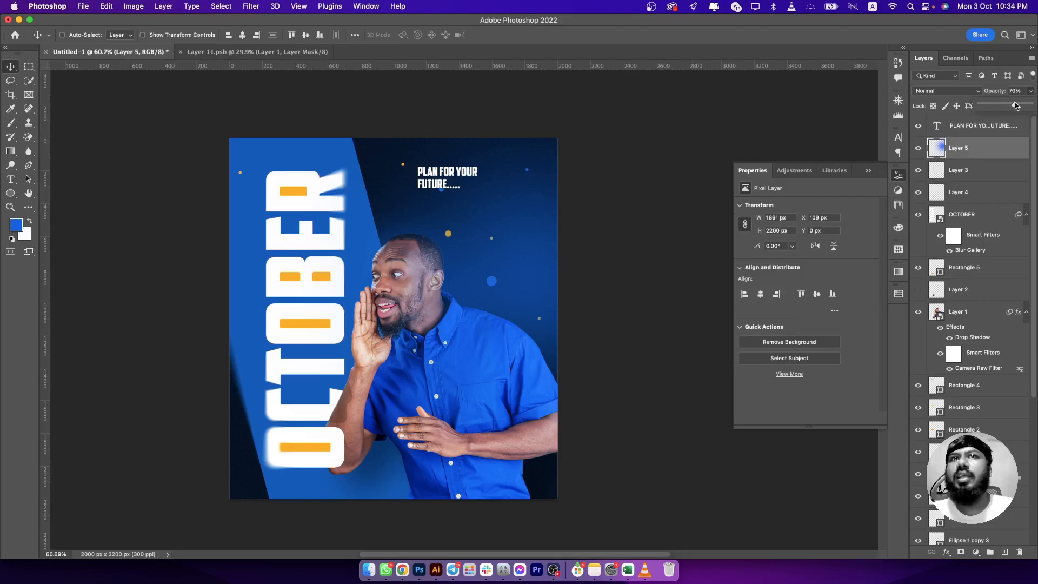
drag(1016, 106, 1016, 106)
Step: Rotate the tagline to read vertically upward, enlarge it to about 25.29 pt, and place it near the poster's upper right edge
click(973, 134)
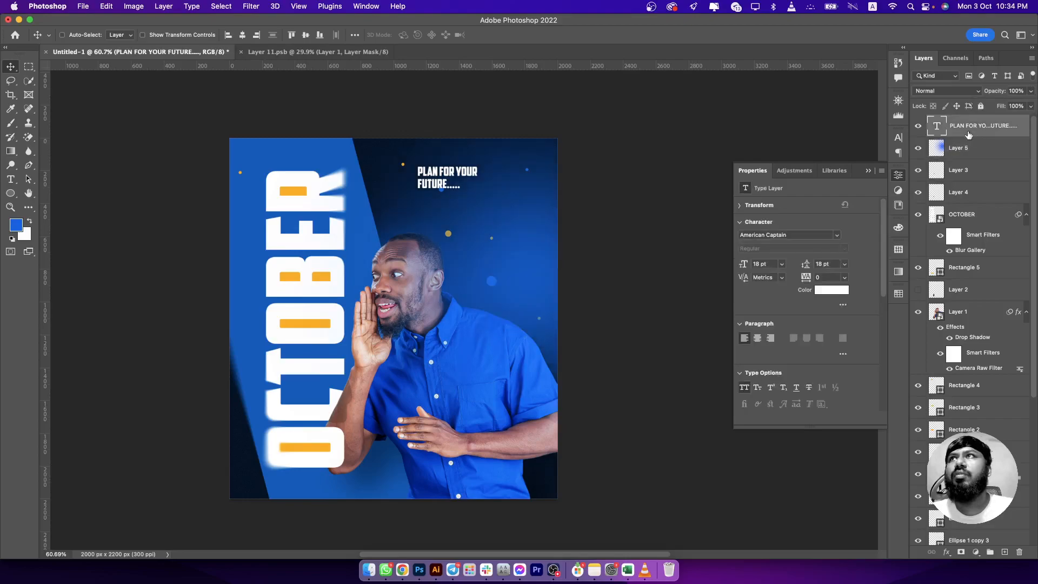
key(super+t)
drag(489, 169, 441, 152)
drag(441, 194, 520, 472)
drag(528, 423, 526, 403)
key(Return)
drag(520, 470, 522, 229)
scroll(520, 249, down, 5)
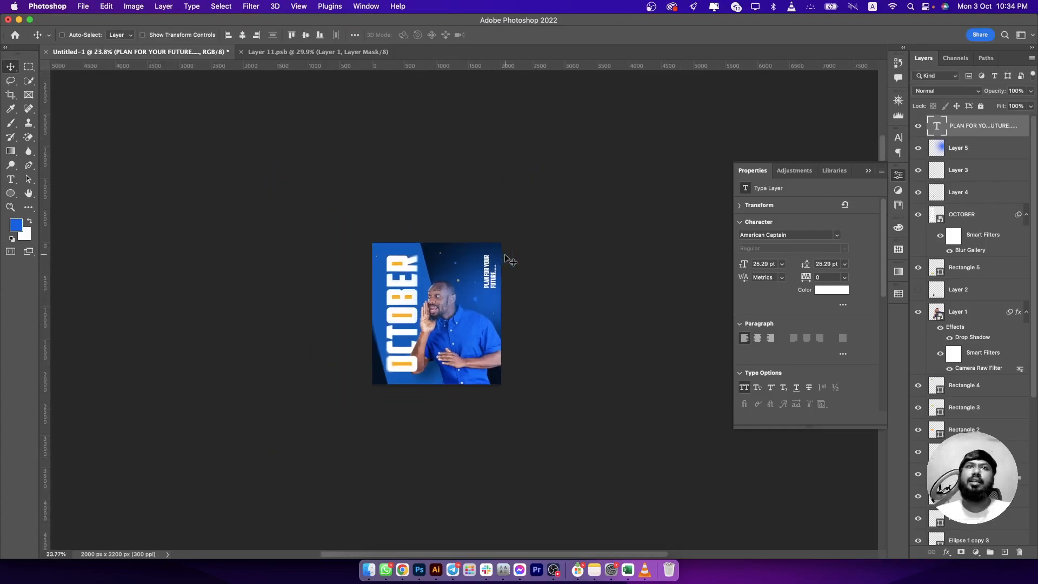
scroll(520, 252, up, 3)
Step: Turn the tagline to read downward, shrink it to about 12.24 pt, and tuck it into the poster's top right corner
key(super+t)
drag(510, 212, 487, 238)
key(Return)
scroll(509, 271, up, 2)
key(super+t)
key(Return)
Step: Examine the man's cut-out, the dots, the tagline placement and the overall poster composition up close and at full view
scroll(533, 180, up, 7)
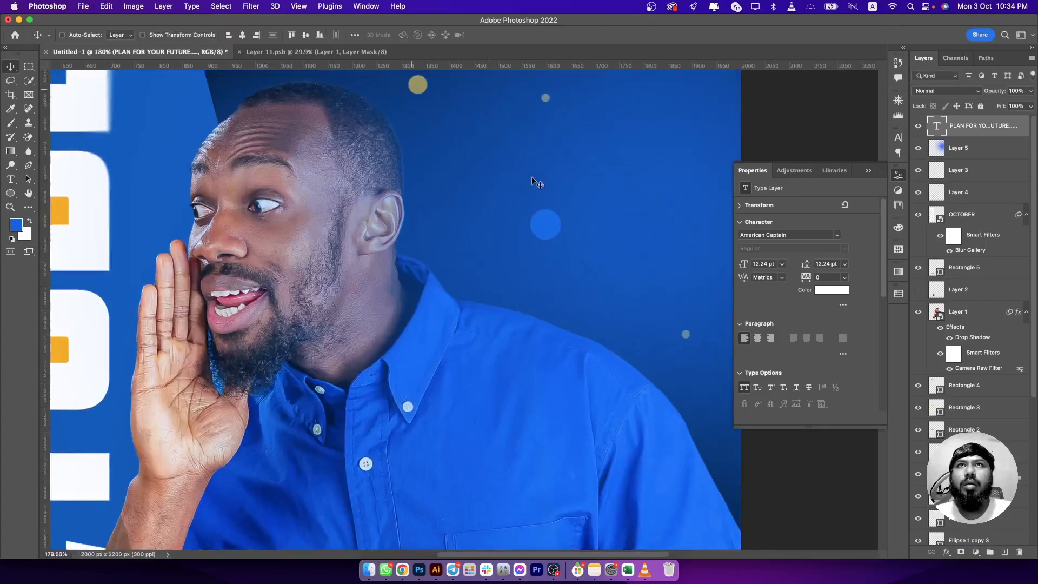
drag(533, 182, 405, 494)
mouse_move(586, 197)
mouse_down()
mouse_move(580, 171)
mouse_move(584, 189)
mouse_up()
scroll(584, 194, down, 5)
drag(535, 313, 590, 281)
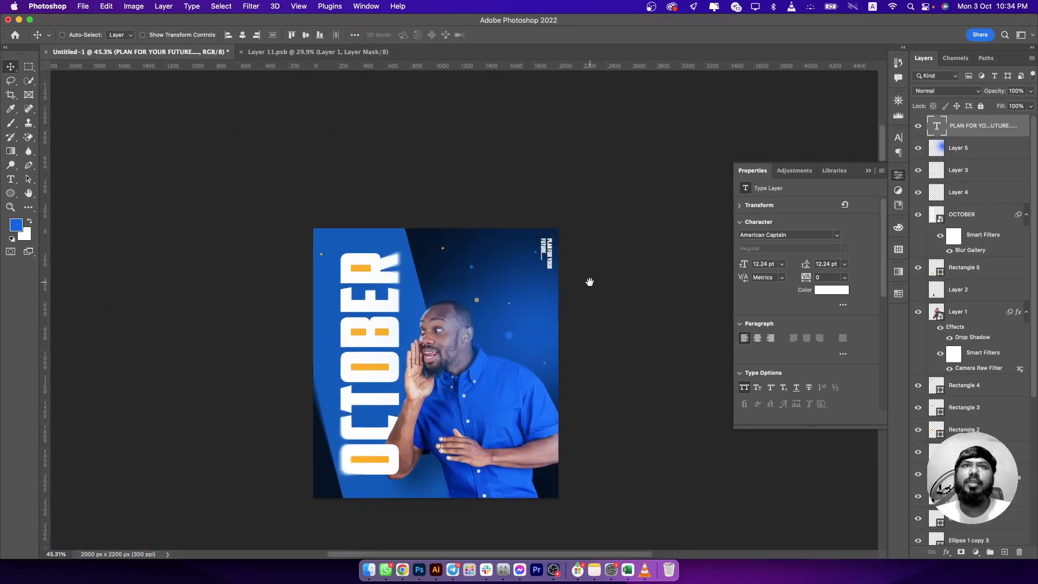
scroll(573, 302, up, 3)
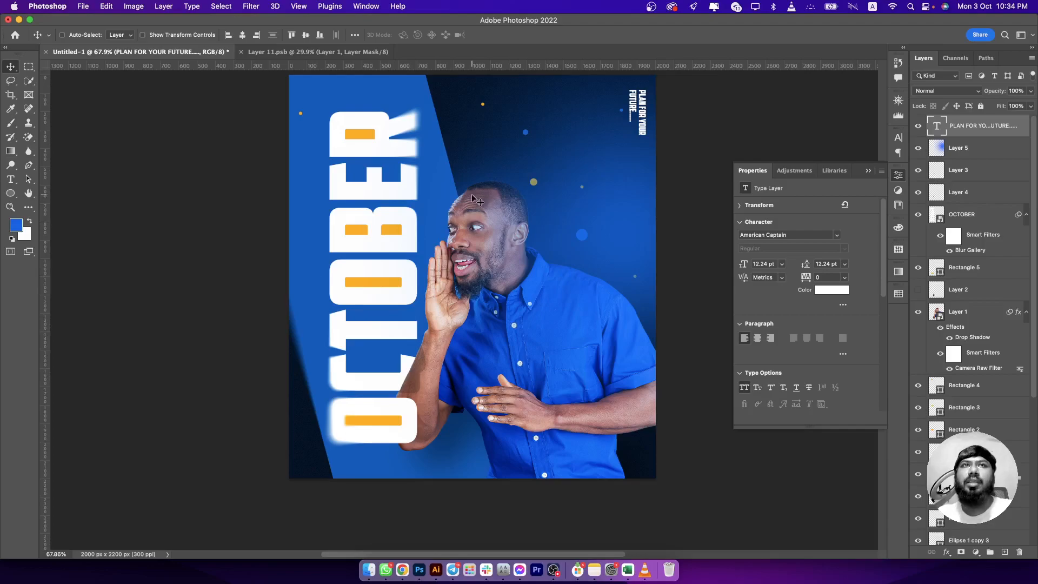
scroll(531, 255, up, 2)
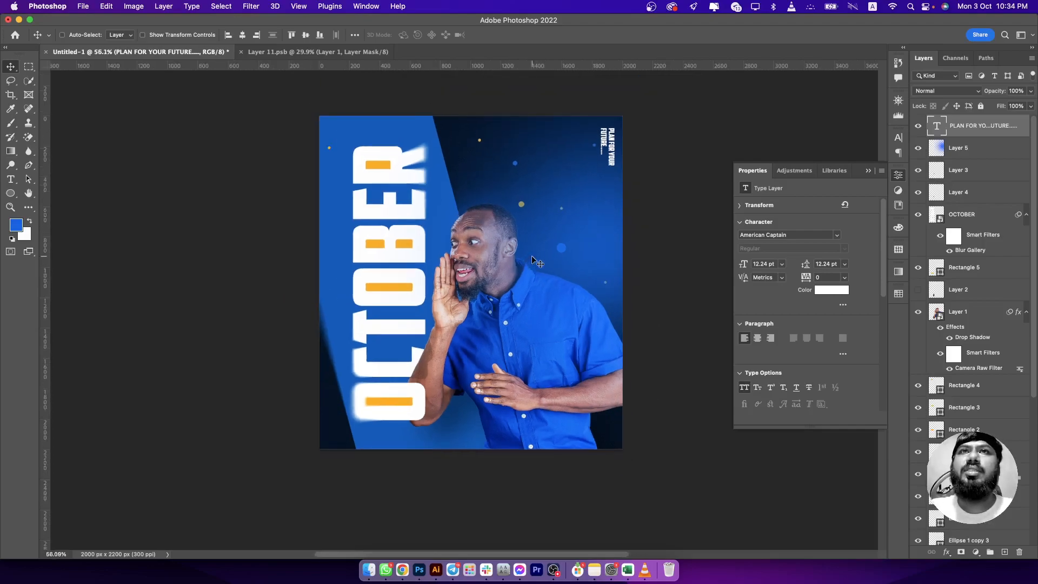
scroll(542, 260, down, 3)
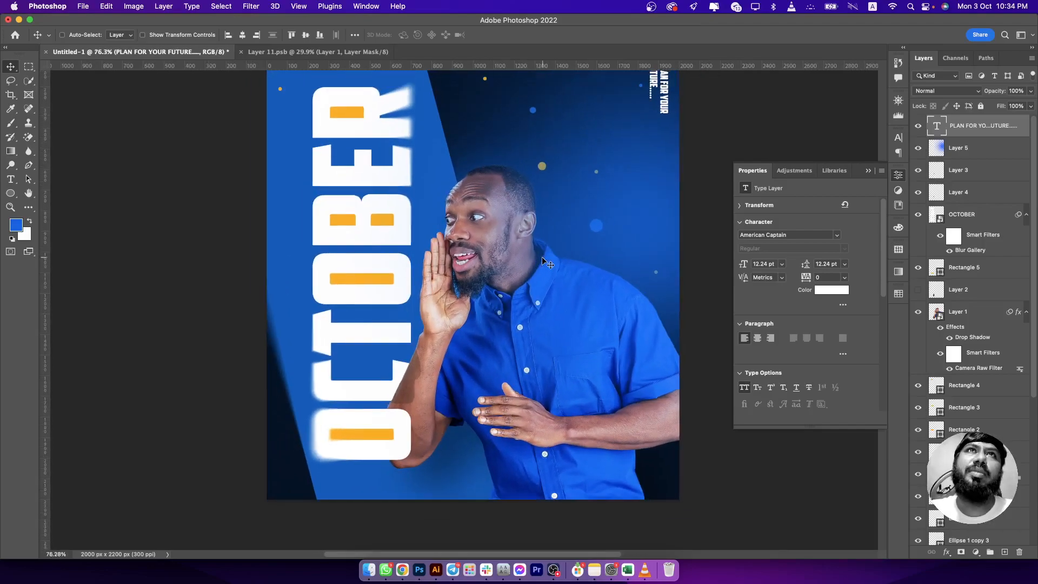
drag(549, 269, 544, 264)
Step: Lower the opacity of the blue glow on Layer 5 to 43%
click(968, 145)
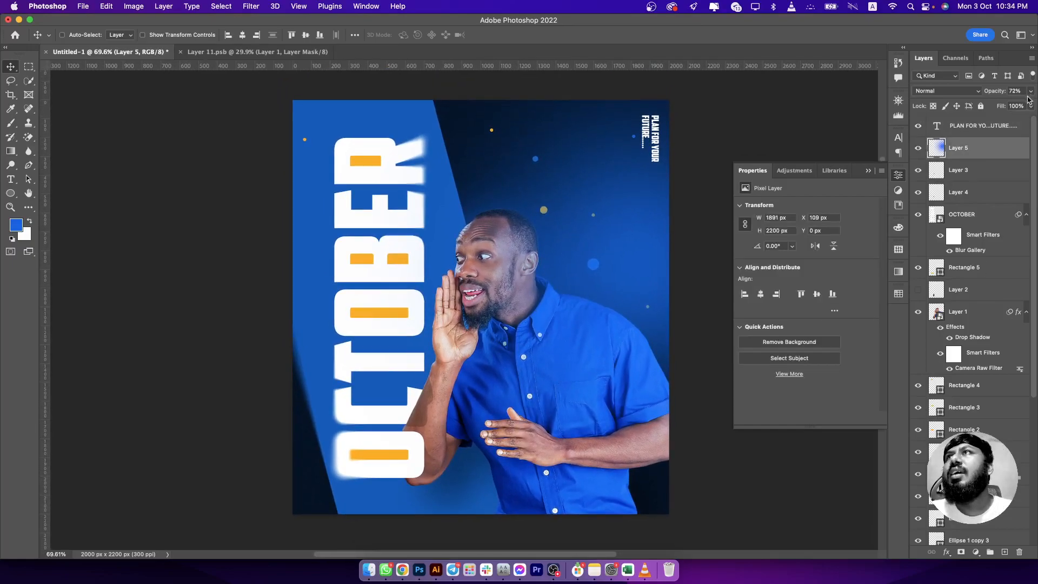
drag(1011, 106, 1004, 108)
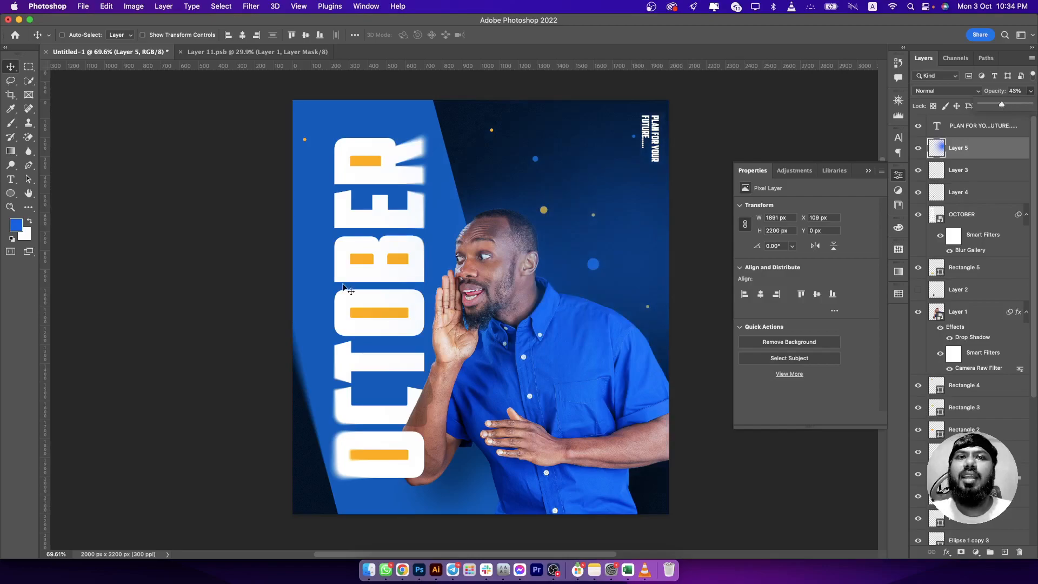
click(554, 567)
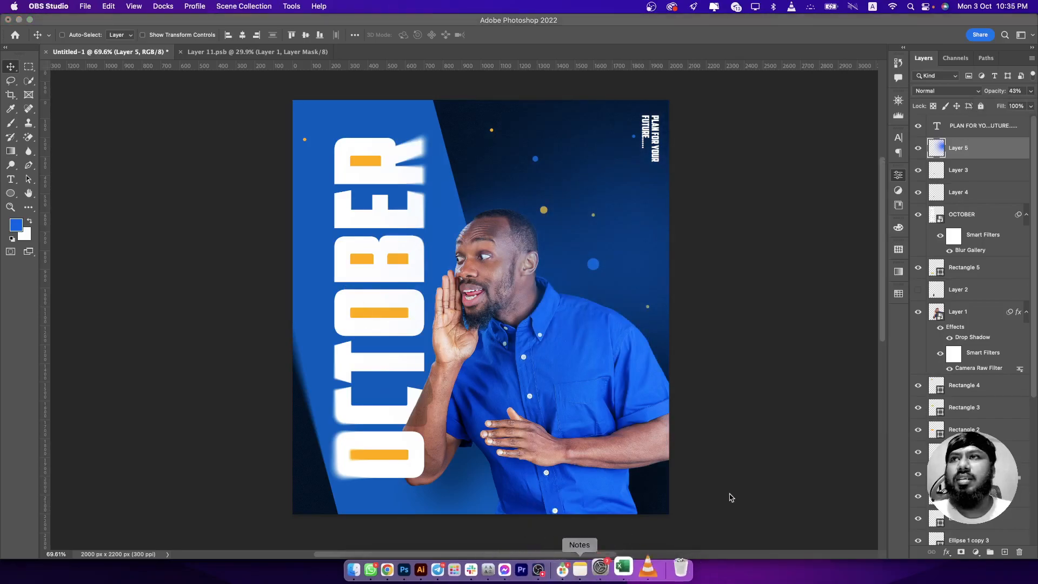